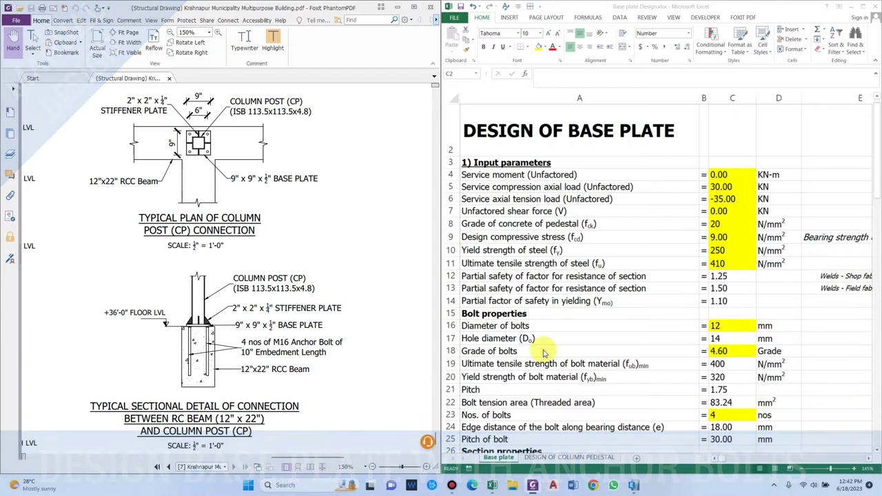
Step: Switch to the ETABS roof truss model and inspect its columns and base supports in 3D
{"action": "left_click", "coordinate": [633, 485]}
{"action": "left_click_drag", "start_coordinate": [309, 232], "coordinate": [220, 215]}
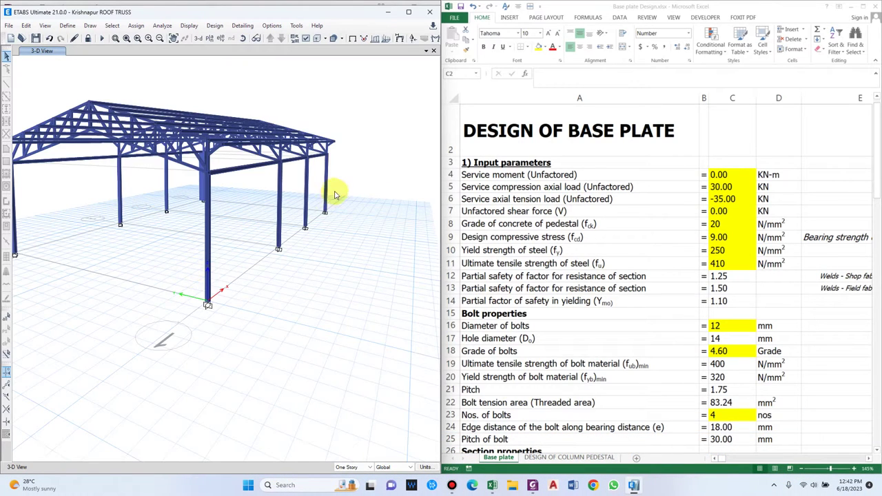
{"action": "left_click_drag", "start_coordinate": [334, 195], "coordinate": [67, 239]}
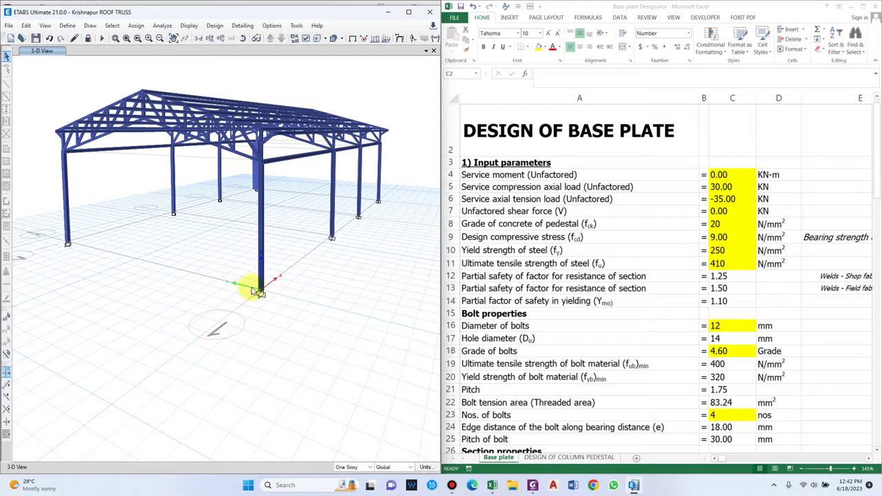
Step: Enlarge the base plate design spreadsheet and review its input parameters, base plate sizing, weld and anchor bolt checks
{"action": "left_click", "coordinate": [865, 7]}
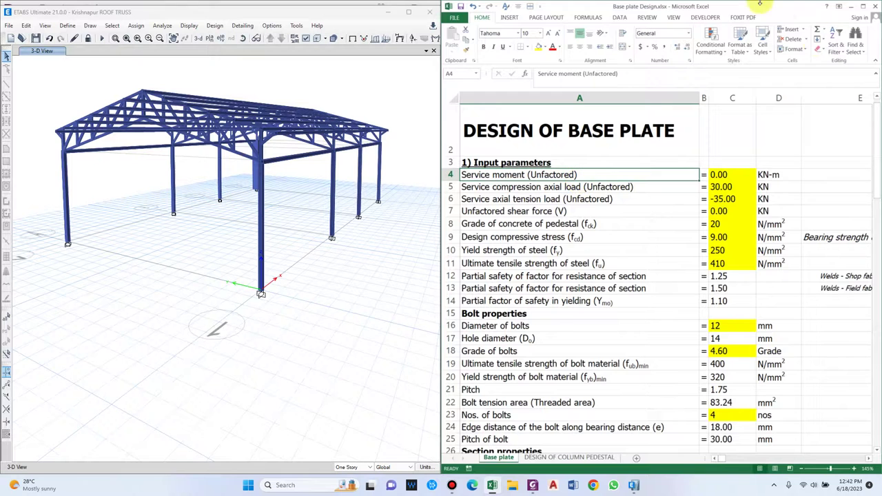
{"action": "left_click", "coordinate": [863, 7]}
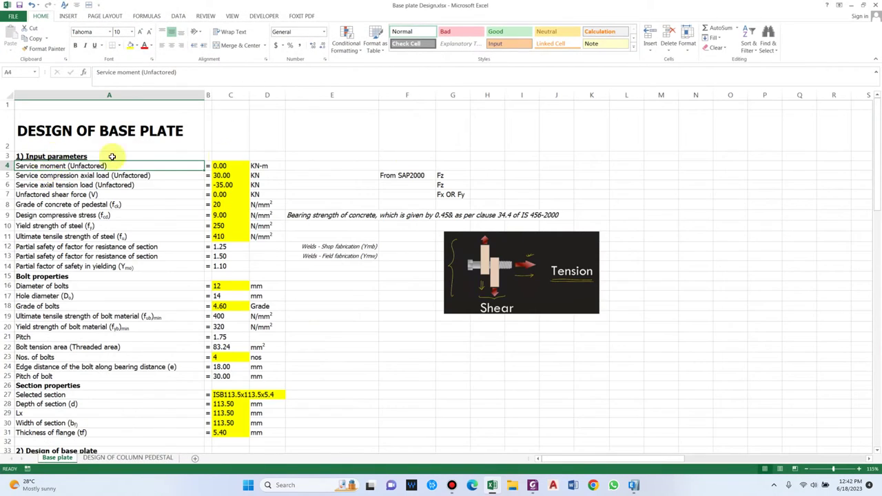
{"action": "scroll", "coordinate": [240, 156], "scroll_direction": "down", "scroll_amount": 1}
{"action": "scroll", "coordinate": [238, 159], "scroll_direction": "up", "scroll_amount": 1}
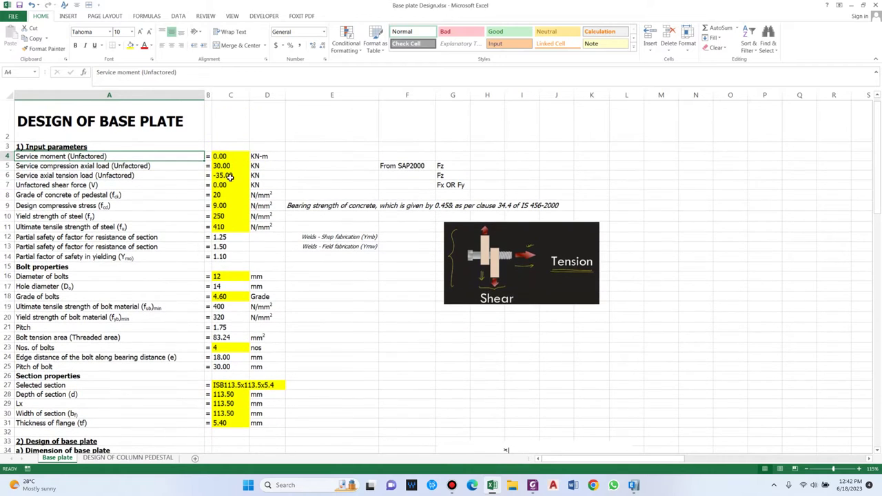
{"action": "scroll", "coordinate": [247, 179], "scroll_direction": "down", "scroll_amount": 2}
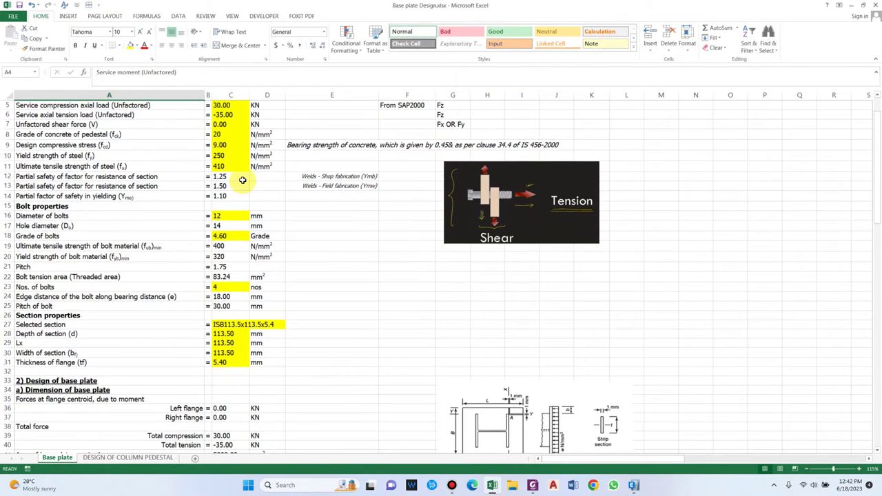
{"action": "scroll", "coordinate": [243, 180], "scroll_direction": "up", "scroll_amount": 1}
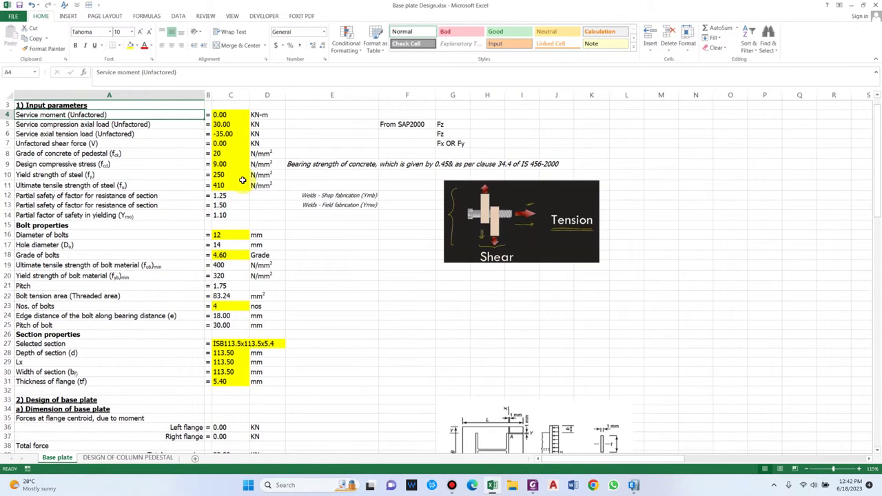
{"action": "scroll", "coordinate": [246, 203], "scroll_direction": "down", "scroll_amount": 9}
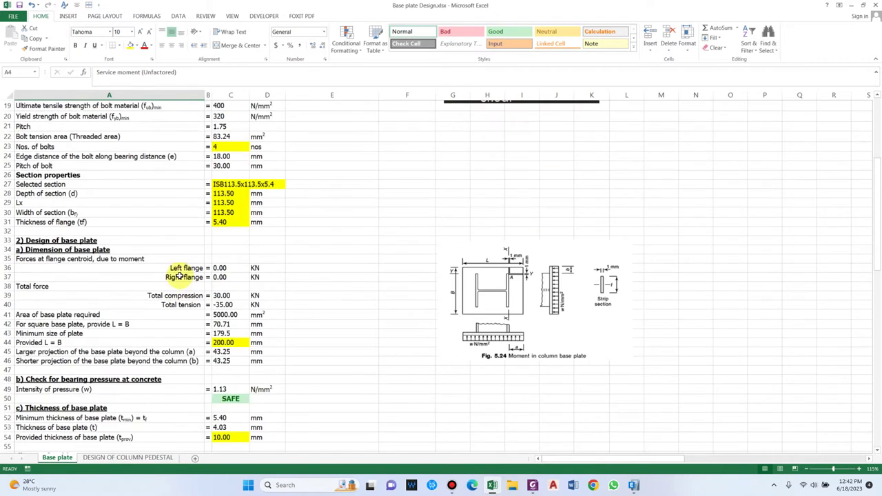
{"action": "scroll", "coordinate": [94, 348], "scroll_direction": "down", "scroll_amount": 11}
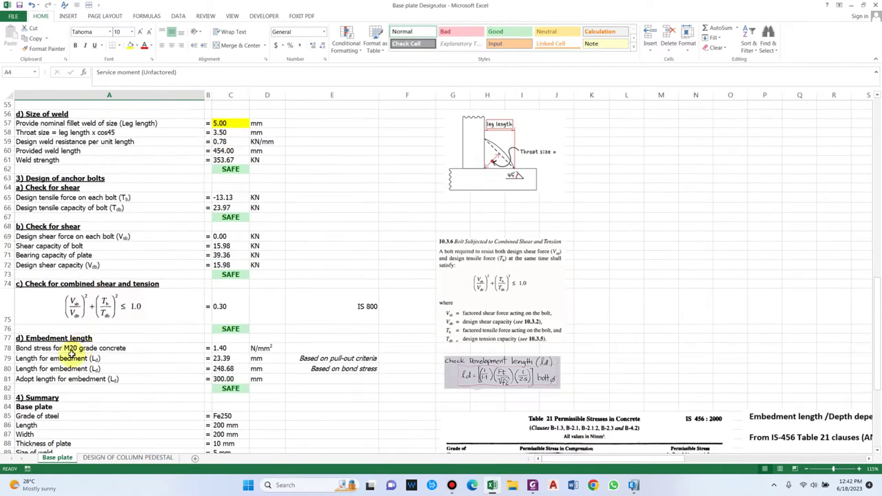
Step: Examine the summary section for the base plate's steel grade, length, width and thickness, the weld size and the anchor bolts
{"action": "left_click", "coordinate": [44, 315]}
{"action": "scroll", "coordinate": [44, 315], "scroll_direction": "down", "scroll_amount": 1}
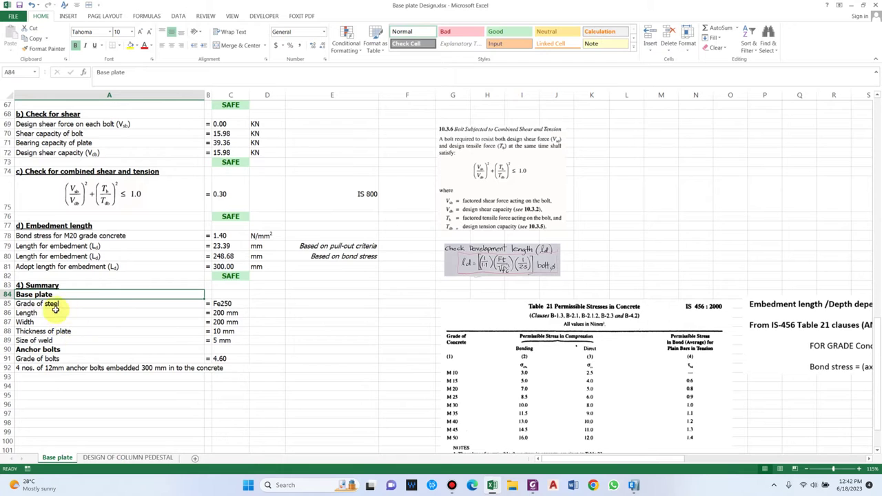
{"action": "left_click", "coordinate": [53, 303]}
{"action": "left_click", "coordinate": [55, 322]}
{"action": "scroll", "coordinate": [59, 324], "scroll_direction": "down", "scroll_amount": 1}
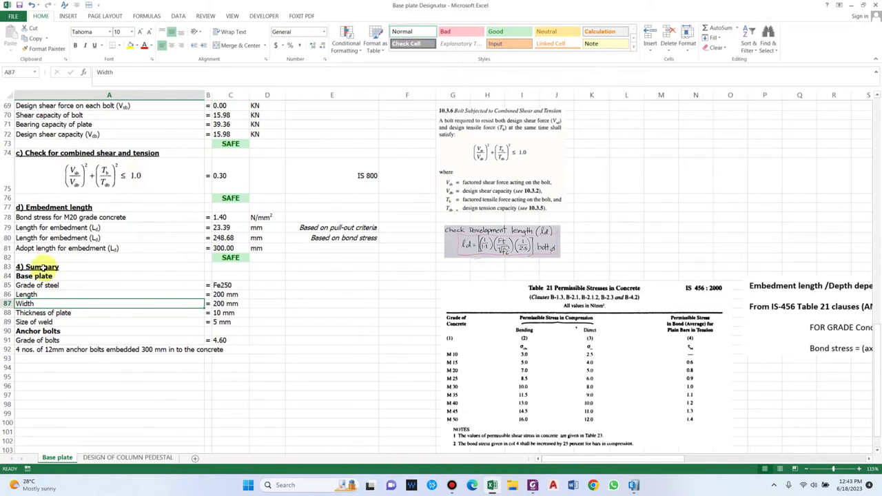
{"action": "left_click", "coordinate": [55, 313]}
{"action": "scroll", "coordinate": [68, 310], "scroll_direction": "down", "scroll_amount": 1}
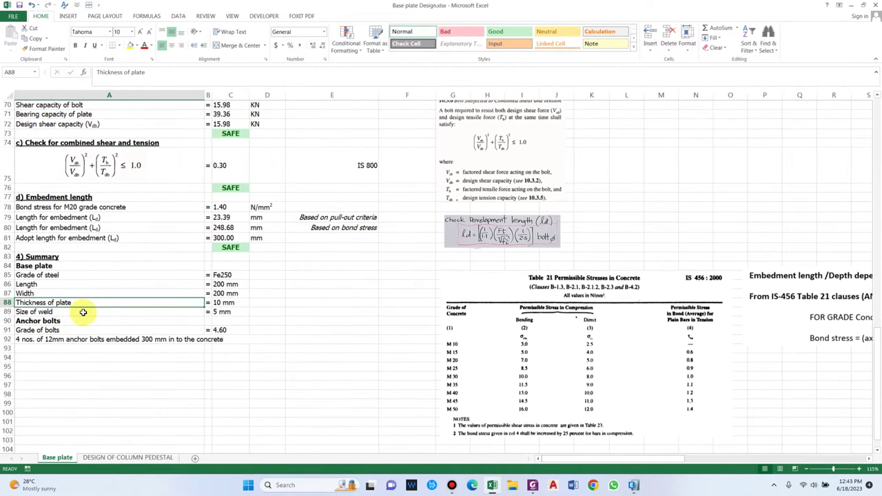
{"action": "scroll", "coordinate": [103, 316], "scroll_direction": "down", "scroll_amount": 1}
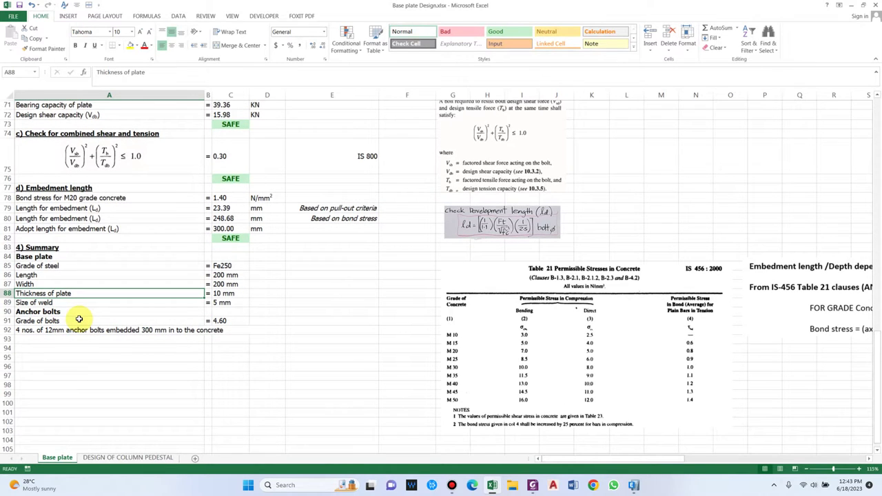
Step: Return to the input parameters and review the service moment, axial load and shear force entries
{"action": "scroll", "coordinate": [79, 319], "scroll_direction": "up", "scroll_amount": 20}
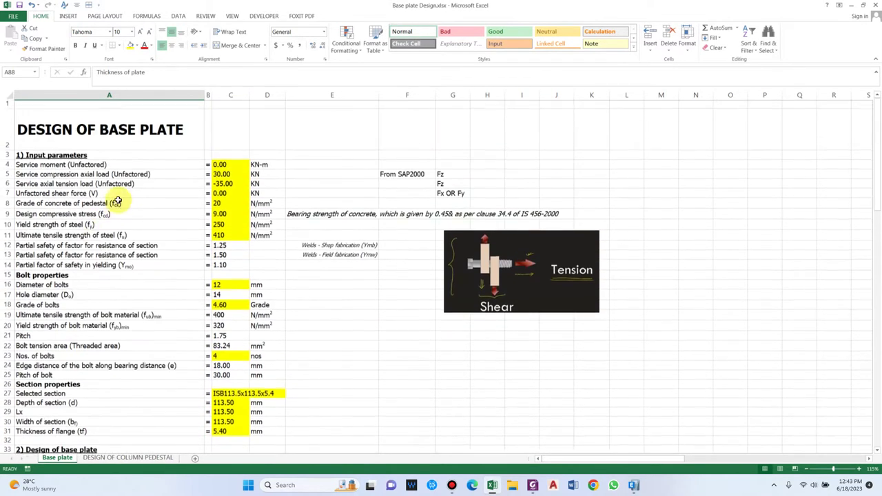
{"action": "left_click", "coordinate": [48, 165]}
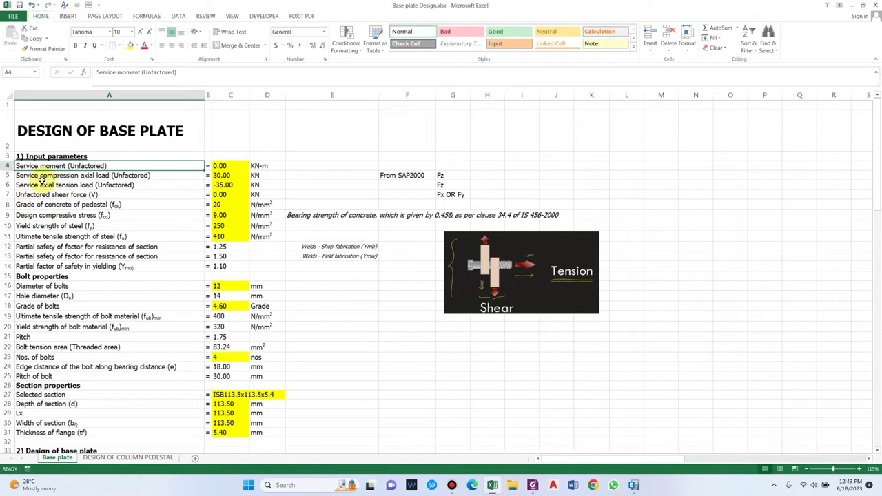
{"action": "left_click", "coordinate": [69, 194]}
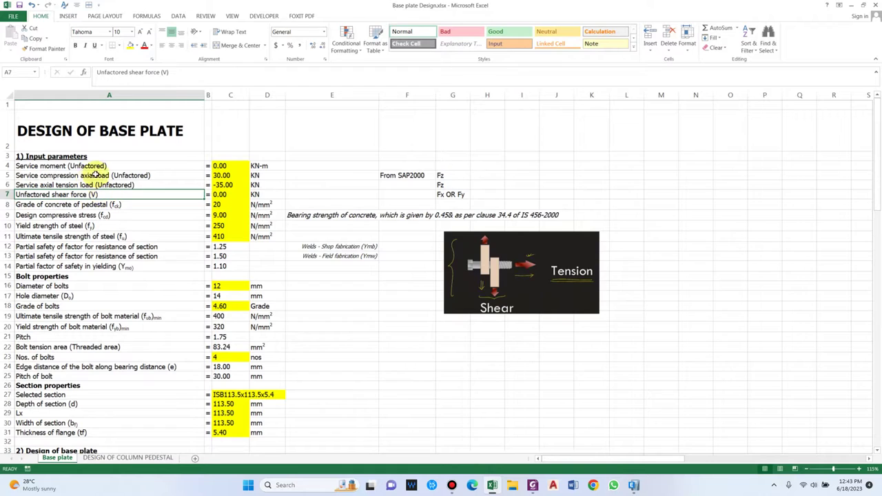
Step: Restore the spreadsheet beside the ETABS model and rotate the 3D view to show the column bases from another side
{"action": "double_click", "coordinate": [252, 7]}
{"action": "left_click_drag", "start_coordinate": [459, 26], "coordinate": [881, 138]}
{"action": "left_click_drag", "start_coordinate": [345, 258], "coordinate": [292, 191]}
{"action": "left_click_drag", "start_coordinate": [232, 232], "coordinate": [196, 168]}
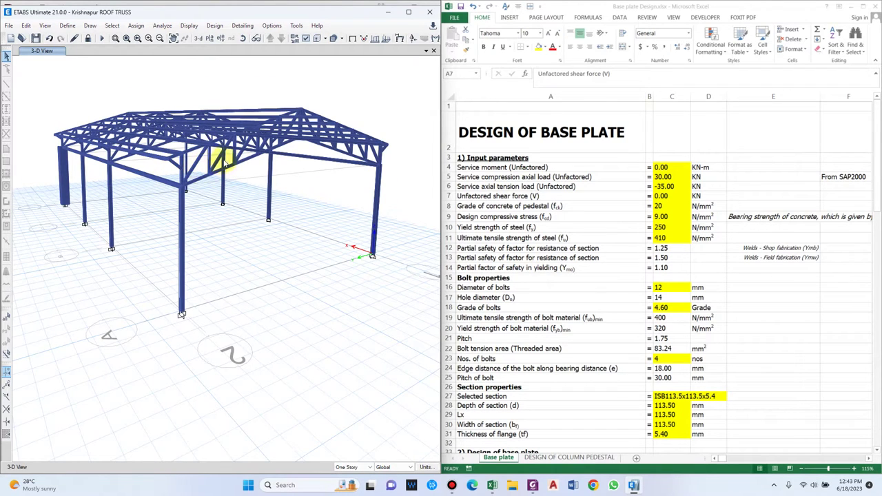
Step: Display tabulated point reactions for the Envelope combo, Min, with Mz included among the force and moment components
{"action": "left_click", "coordinate": [187, 26]}
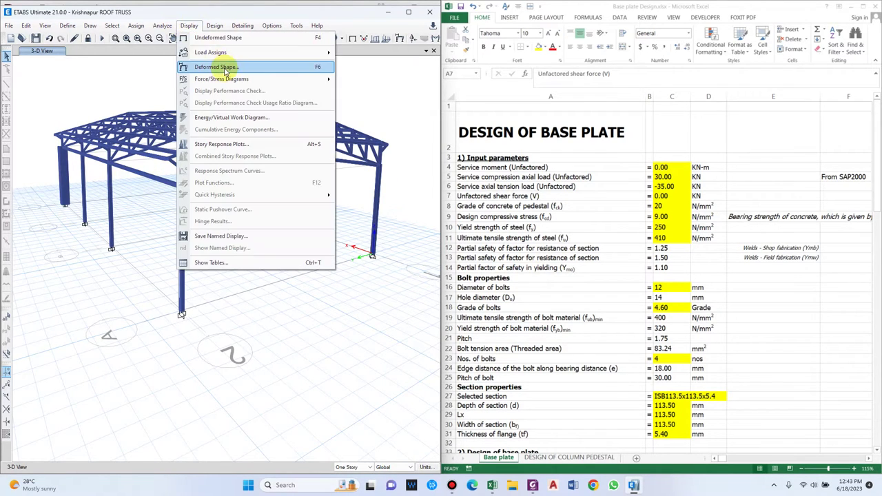
{"action": "mouse_move", "coordinate": [215, 80]}
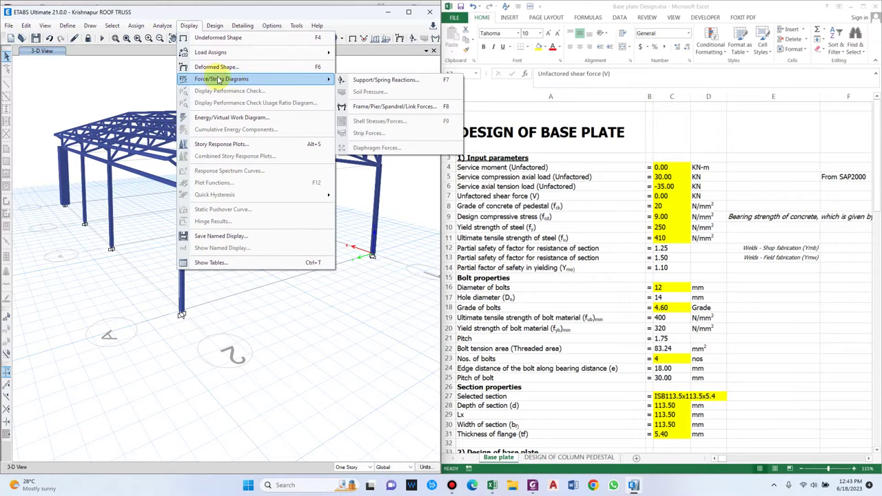
{"action": "left_click", "coordinate": [374, 80]}
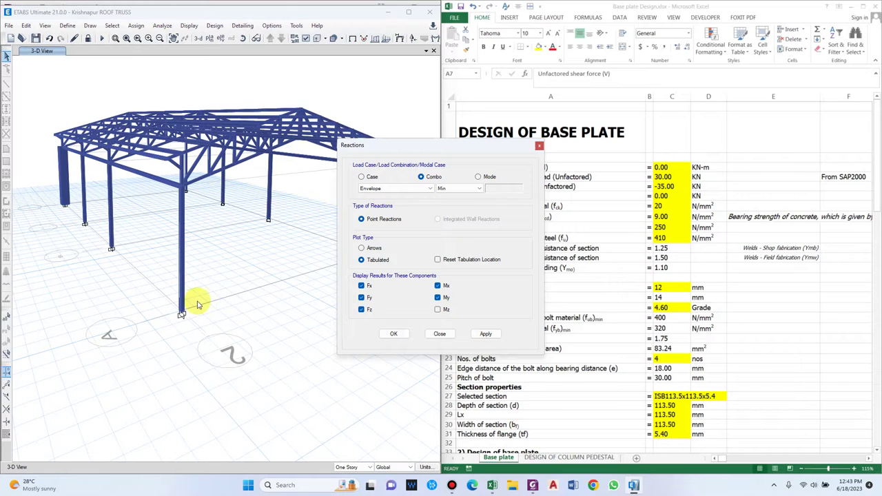
{"action": "left_click", "coordinate": [437, 309]}
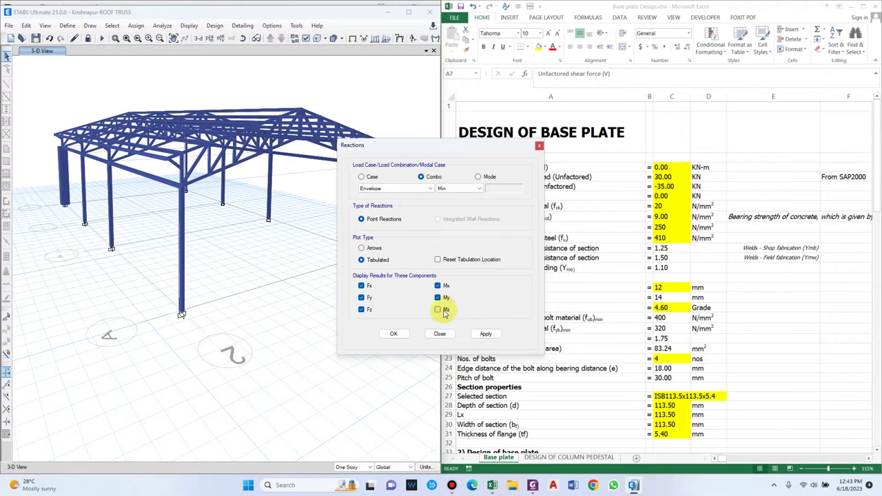
{"action": "left_click", "coordinate": [486, 334]}
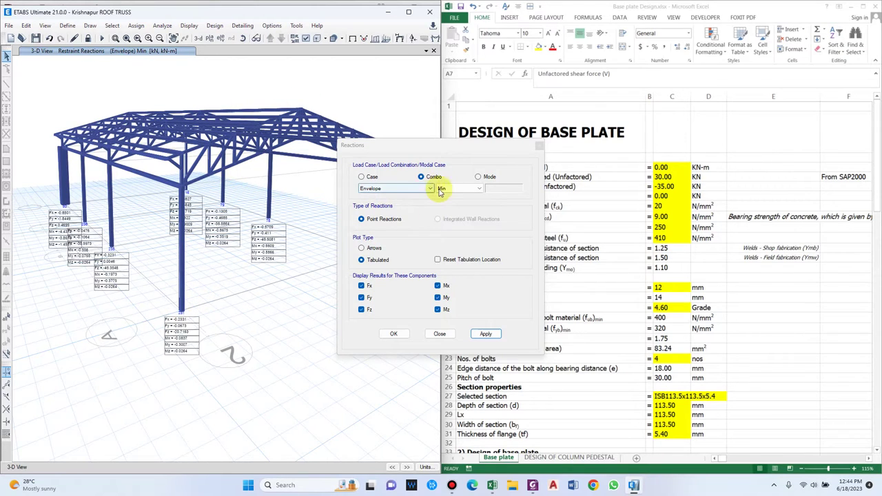
Step: Review the load combinations available for the reactions display
{"action": "left_click", "coordinate": [409, 192]}
{"action": "left_click", "coordinate": [423, 195]}
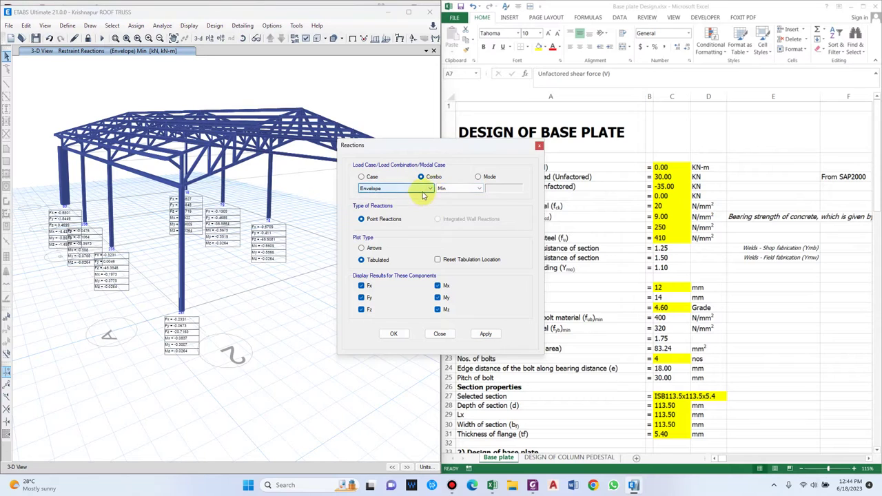
{"action": "left_click", "coordinate": [407, 194]}
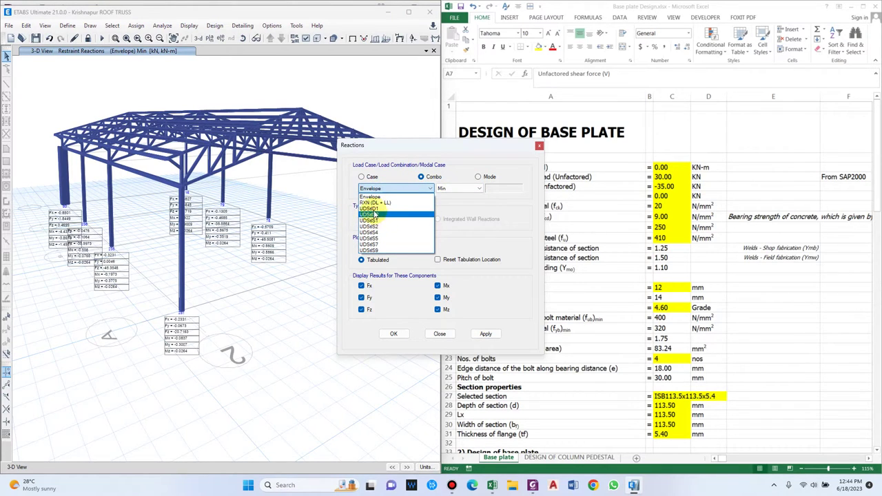
{"action": "left_click", "coordinate": [390, 187]}
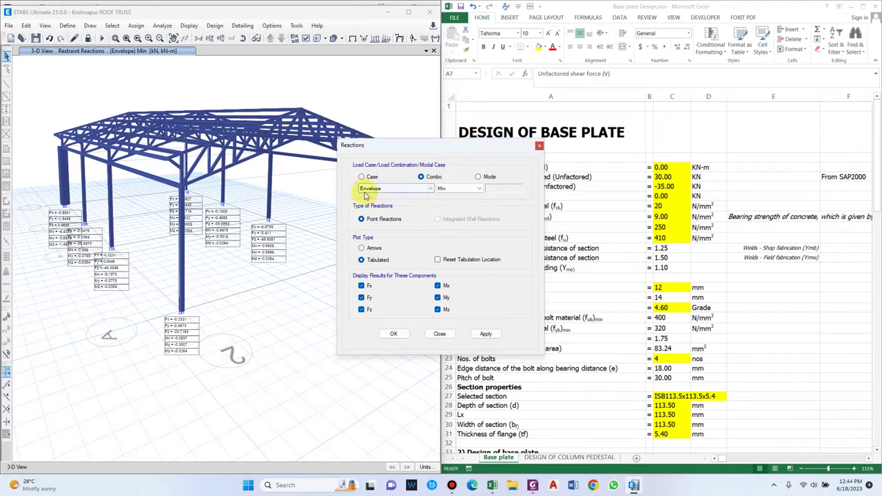
Step: Examine the Envelope load combination's type, component combinations and scale factors without changing its definition
{"action": "left_click", "coordinate": [67, 25]}
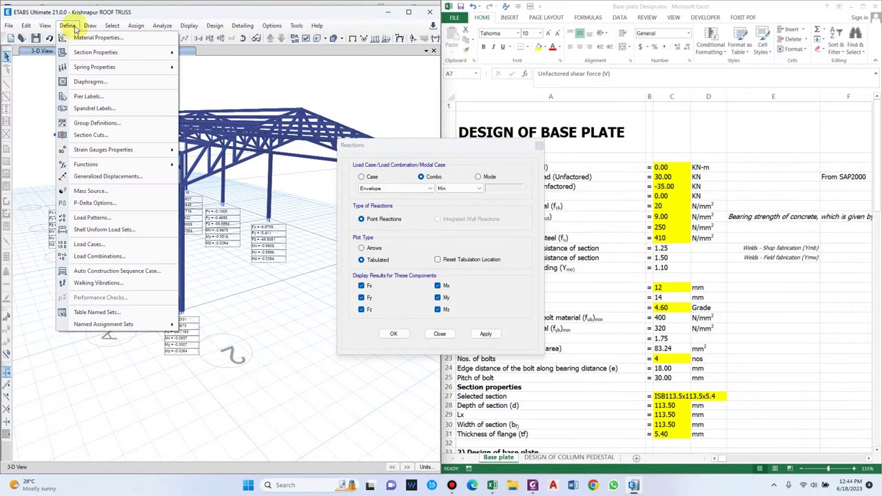
{"action": "left_click", "coordinate": [100, 255]}
{"action": "left_click", "coordinate": [352, 205]}
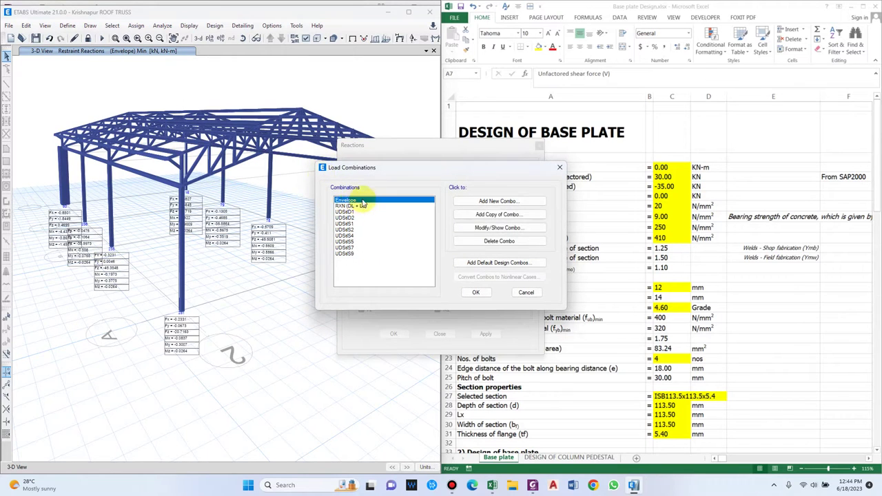
{"action": "left_click", "coordinate": [345, 200]}
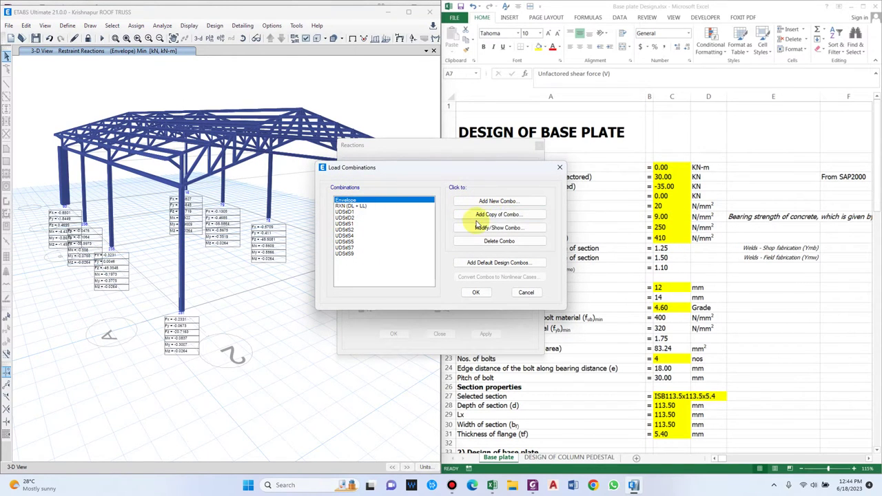
{"action": "left_click", "coordinate": [497, 228]}
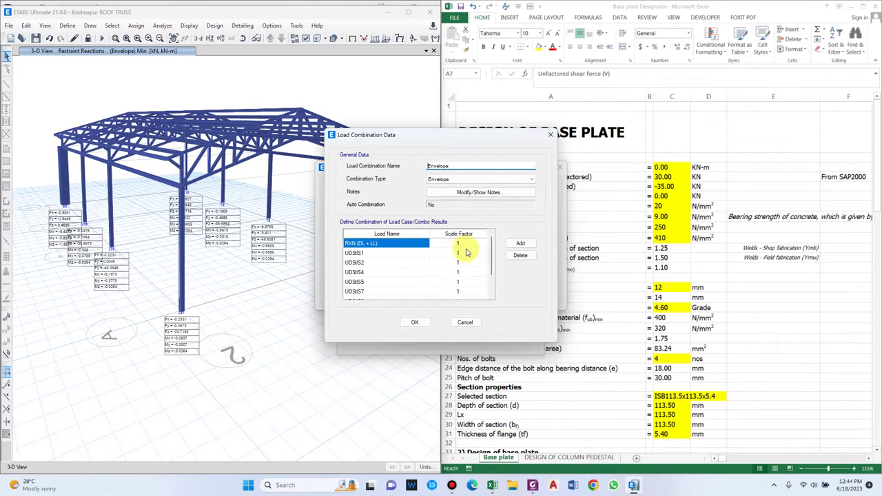
{"action": "scroll", "coordinate": [466, 252], "scroll_direction": "down", "scroll_amount": 1}
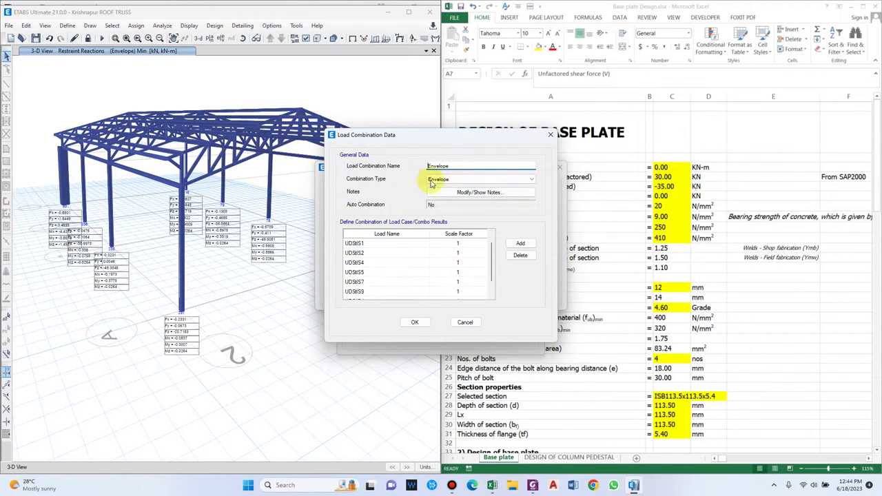
{"action": "left_click", "coordinate": [461, 178]}
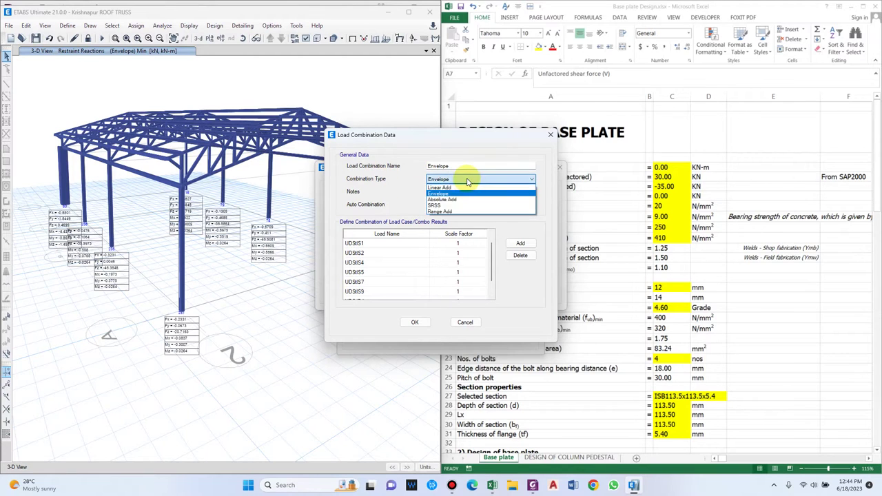
{"action": "left_click", "coordinate": [451, 188]}
{"action": "left_click", "coordinate": [466, 324]}
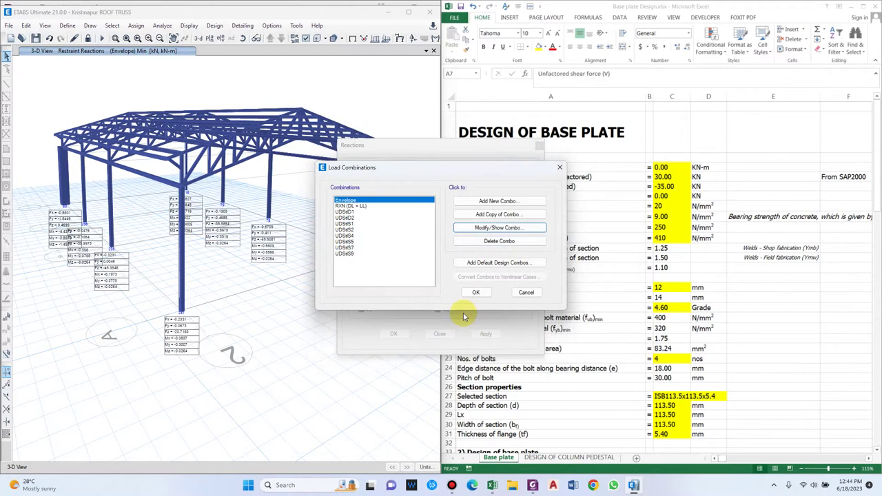
{"action": "left_click", "coordinate": [526, 292]}
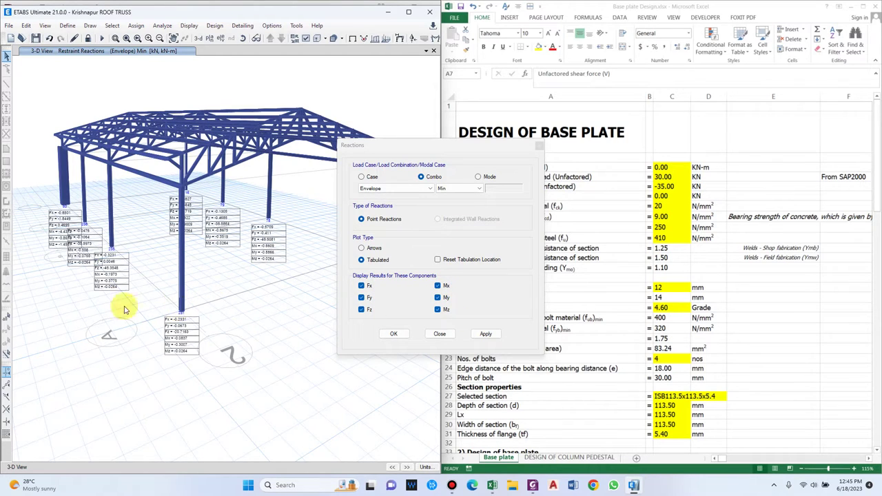
Step: Show the truss model as plain lines instead of extruded sections and select the service moment label in the base plate spreadsheet
{"action": "left_click", "coordinate": [322, 40]}
{"action": "left_click", "coordinate": [648, 134]}
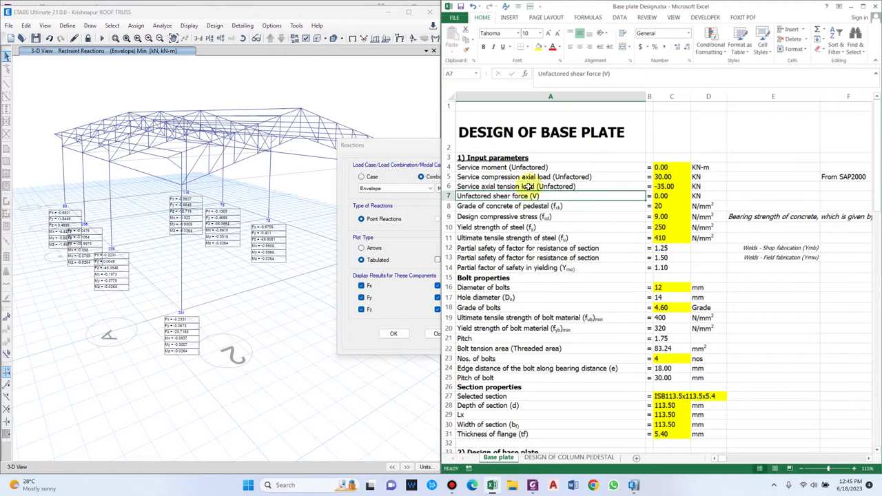
{"action": "left_click_drag", "start_coordinate": [528, 187], "coordinate": [520, 168]}
{"action": "left_click", "coordinate": [520, 168]}
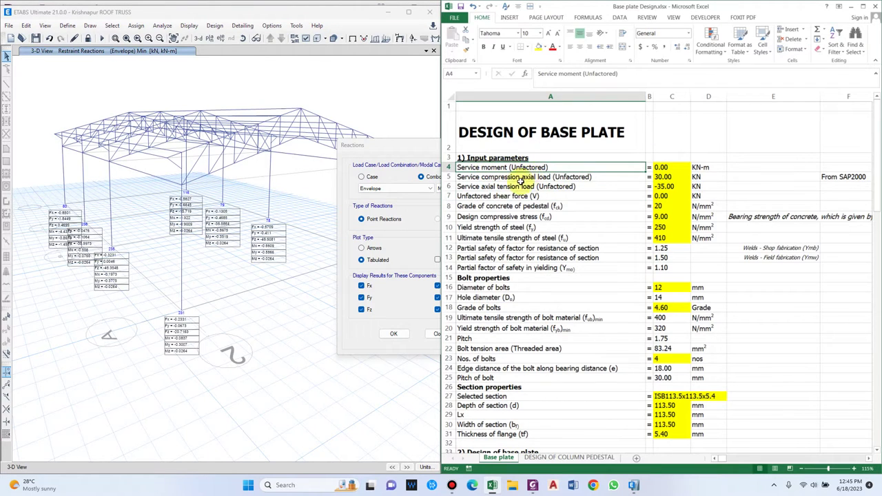
Step: Review the service axial compression and tension load inputs against the load combinations available for the reactions display
{"action": "left_click", "coordinate": [520, 179]}
{"action": "left_click", "coordinate": [503, 187]}
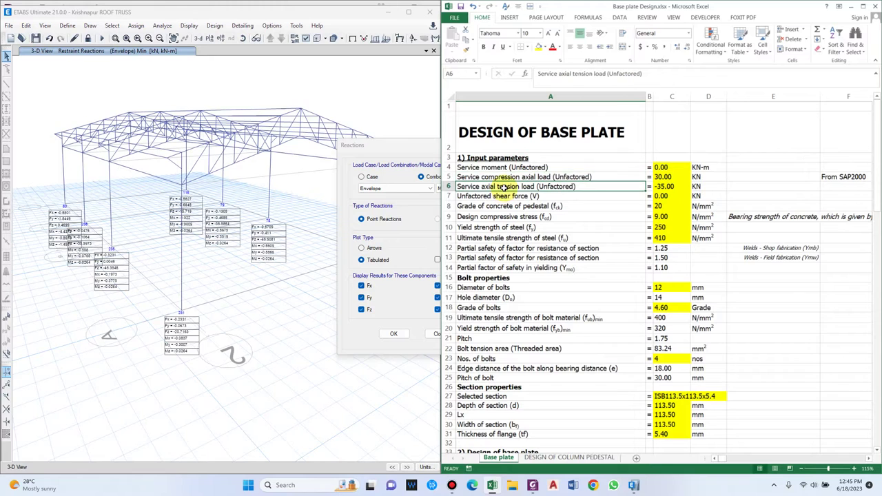
{"action": "left_click", "coordinate": [386, 146]}
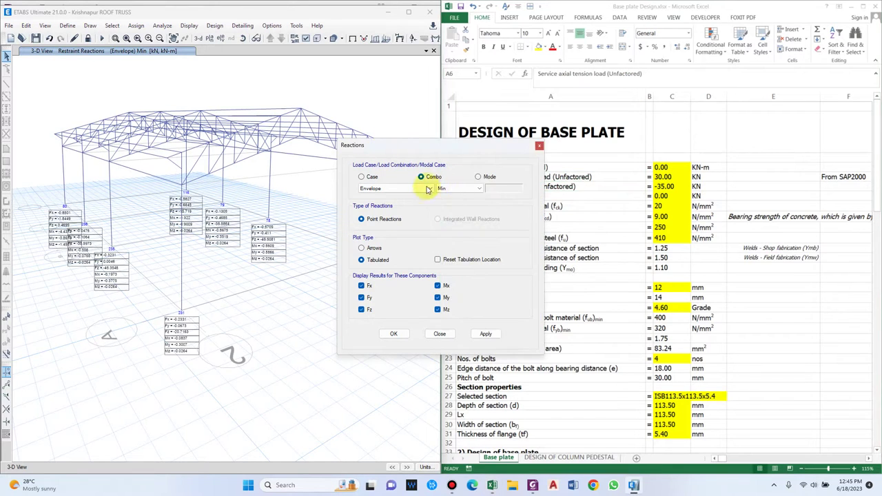
{"action": "left_click", "coordinate": [428, 188]}
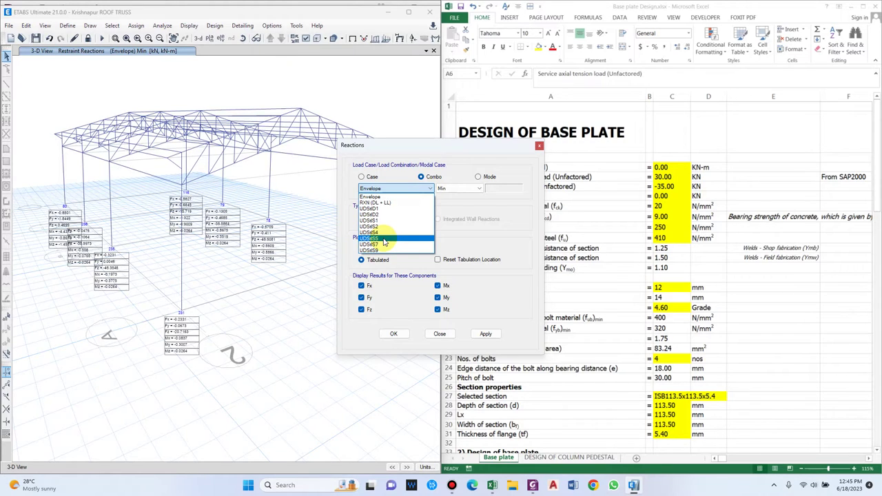
{"action": "left_click", "coordinate": [532, 191]}
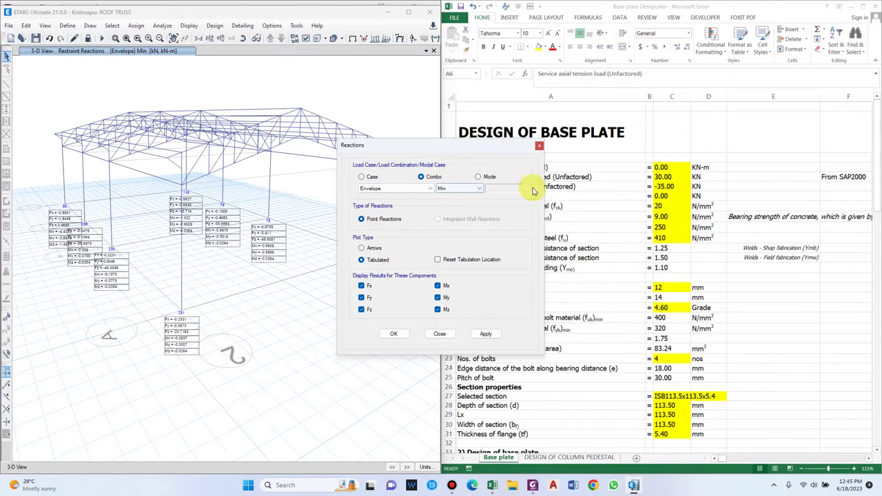
{"action": "left_click", "coordinate": [413, 189]}
{"action": "left_click", "coordinate": [413, 189]}
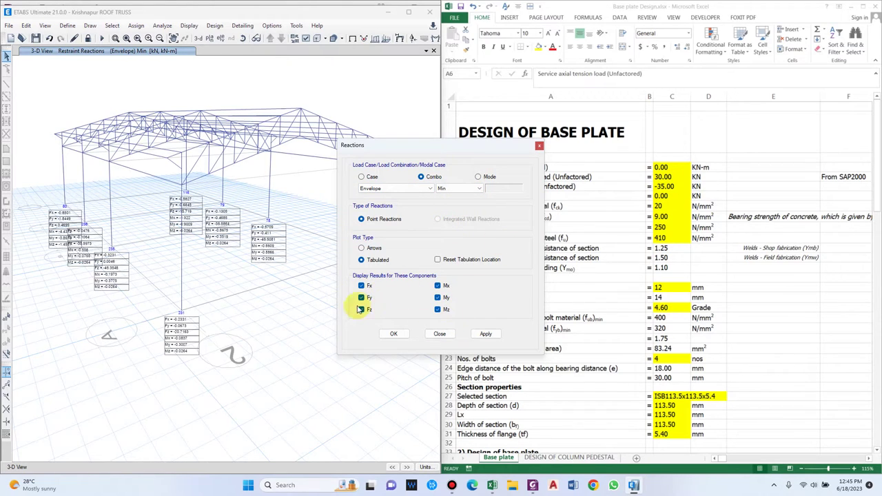
Step: Switch the model to the 3F plan view at Z = 0 and move the Reactions dialog clear of the plan
{"action": "left_click", "coordinate": [291, 280]}
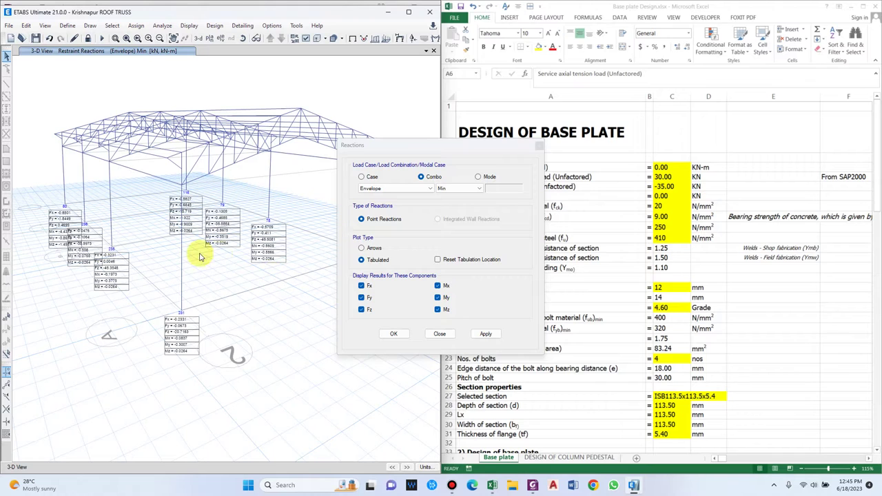
{"action": "left_click", "coordinate": [209, 38]}
{"action": "double_click", "coordinate": [396, 211]}
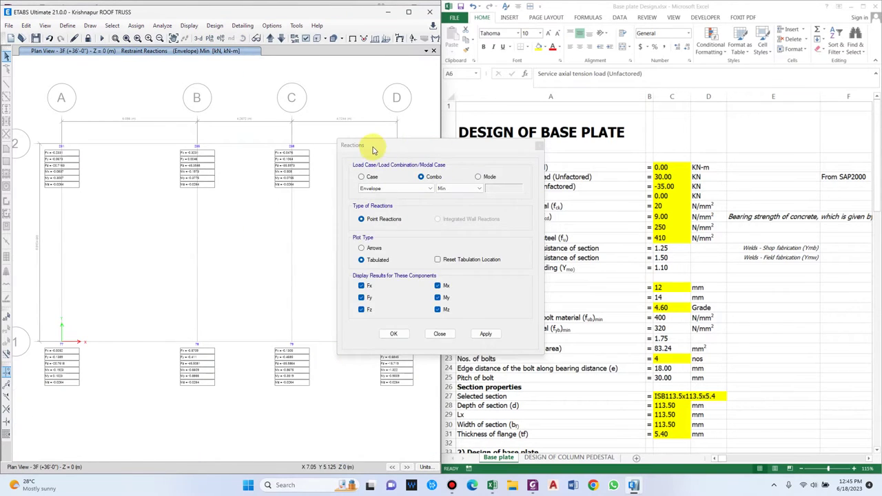
{"action": "left_click_drag", "start_coordinate": [374, 148], "coordinate": [543, 144]}
Step: Increase the graphic font size in the graphics preferences so the tabulated reactions in plan are legible
{"action": "left_click", "coordinate": [297, 26]}
{"action": "mouse_move", "coordinate": [271, 25]}
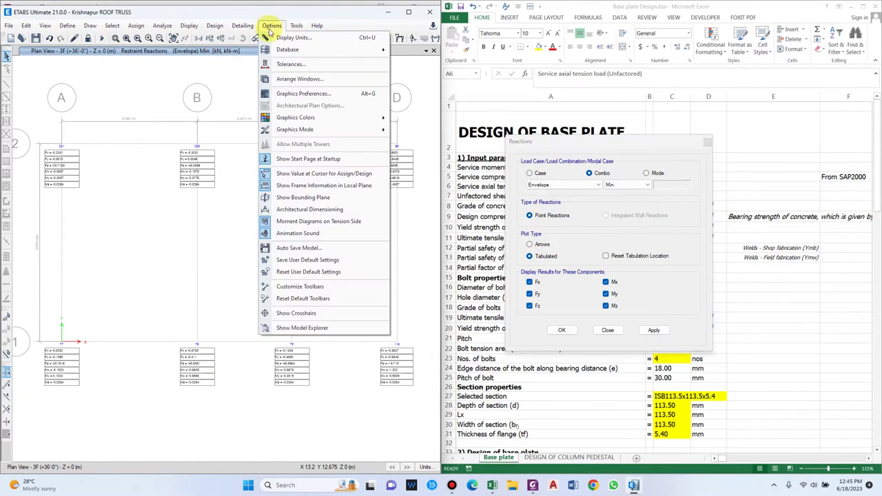
{"action": "mouse_move", "coordinate": [339, 58]}
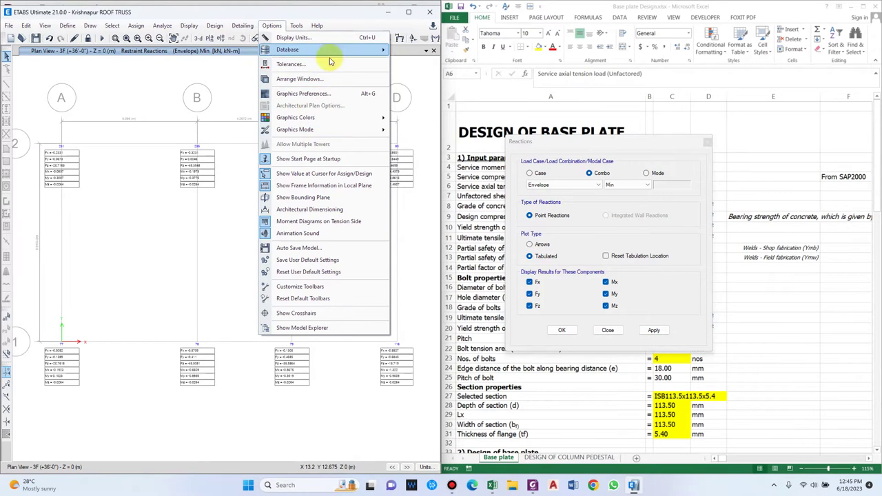
{"action": "left_click", "coordinate": [335, 92]}
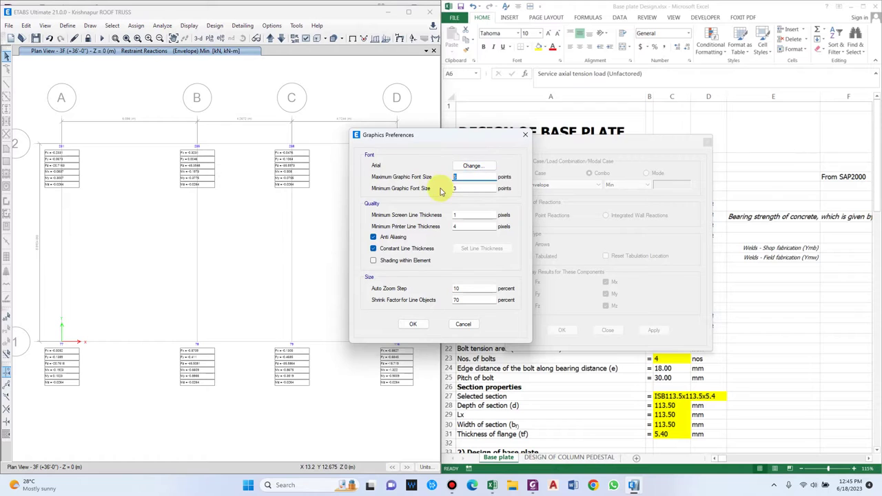
{"action": "left_click", "coordinate": [413, 323]}
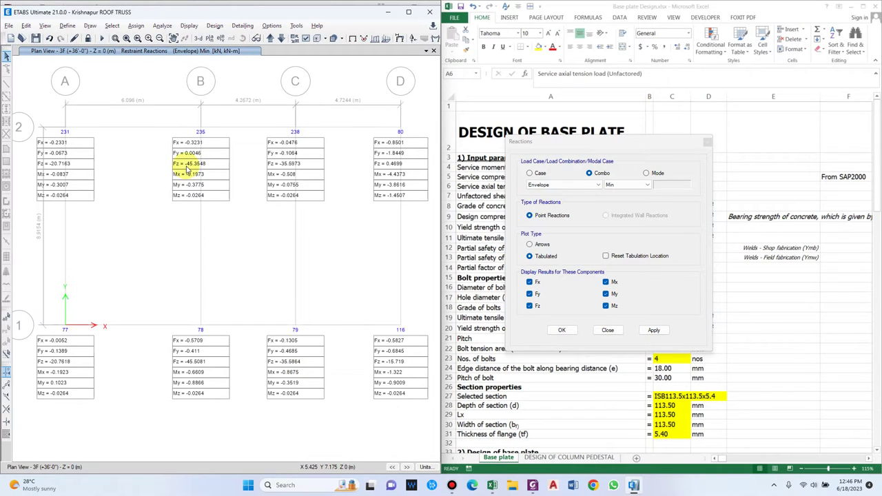
Step: Display the maximum point reactions of the Envelope combo in the plan view
{"action": "left_click", "coordinate": [625, 185]}
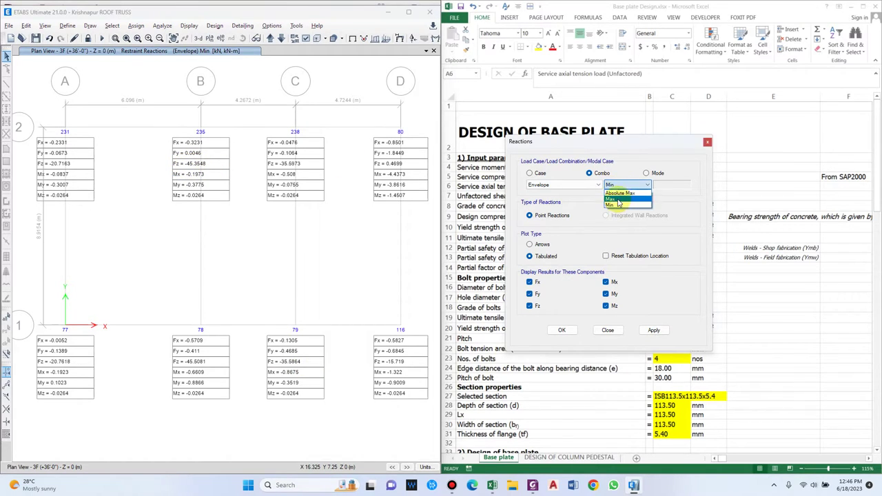
{"action": "left_click", "coordinate": [617, 199]}
{"action": "left_click", "coordinate": [653, 330]}
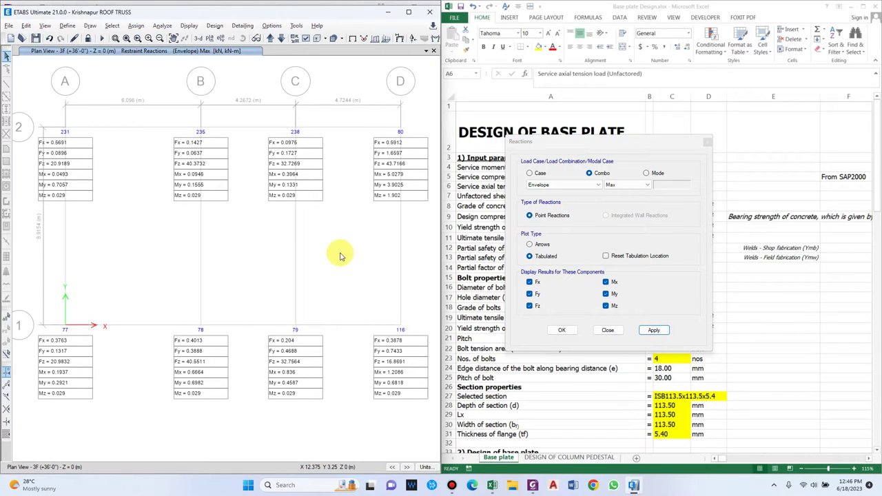
Step: Compare the spreadsheet's service moment input with the maximum reactions, keeping the Reactions dialog clear of the load inputs
{"action": "left_click", "coordinate": [480, 169]}
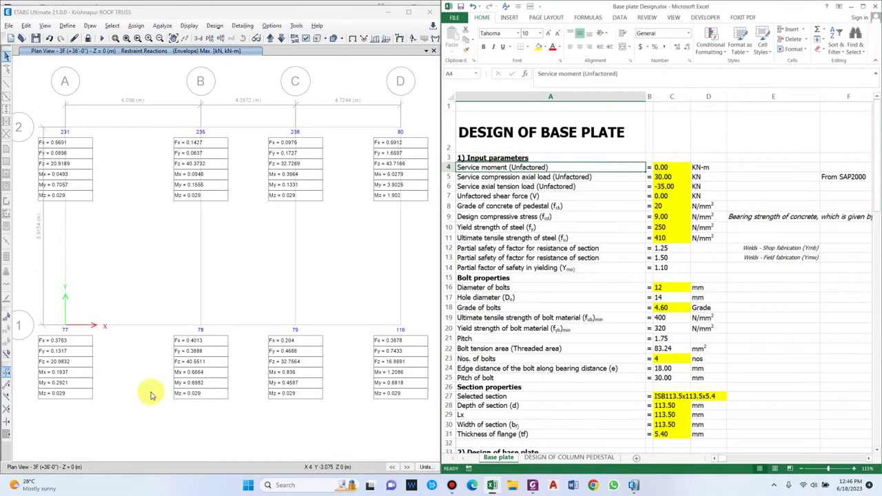
{"action": "left_click", "coordinate": [672, 167]}
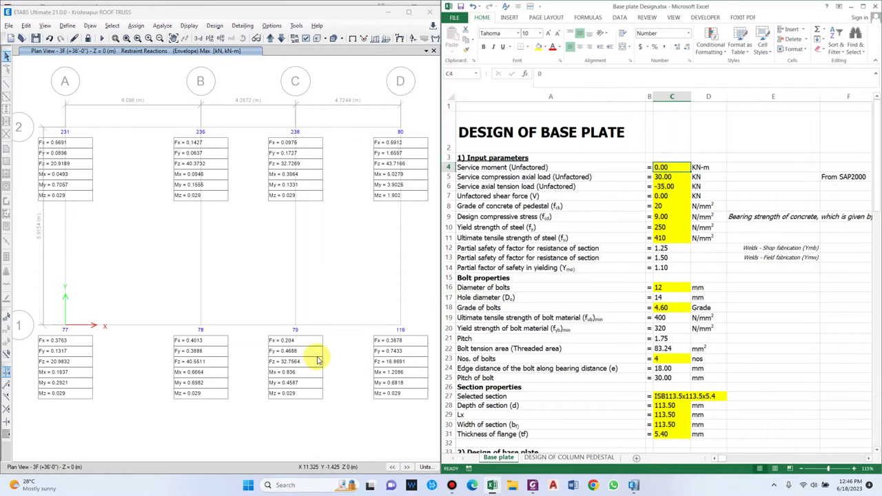
{"action": "double_click", "coordinate": [305, 271]}
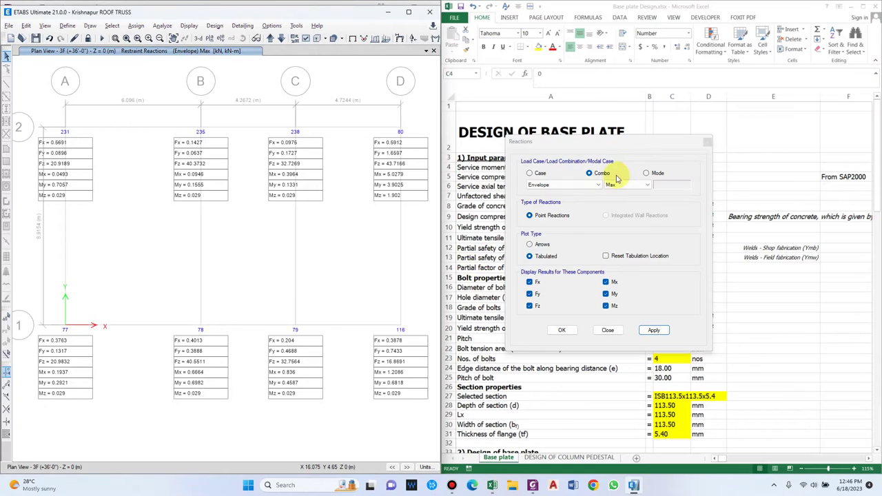
{"action": "left_click", "coordinate": [622, 186]}
{"action": "left_click", "coordinate": [337, 200]}
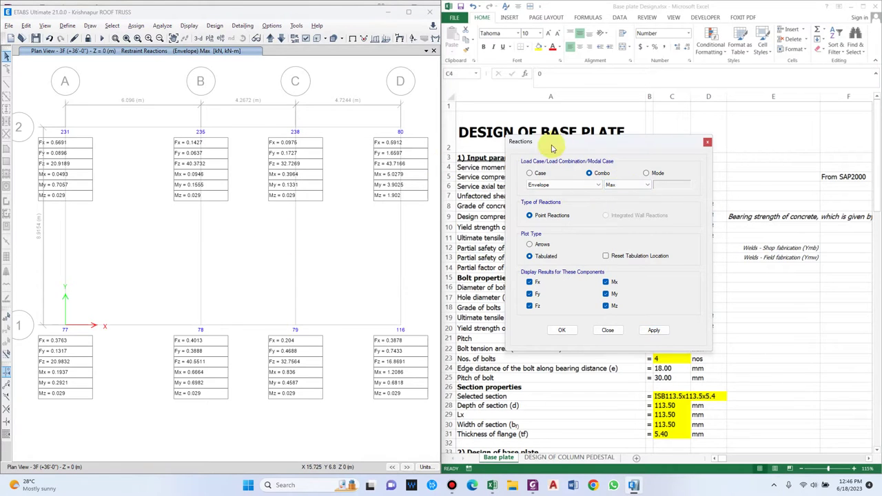
{"action": "left_click_drag", "start_coordinate": [552, 146], "coordinate": [565, 336]}
{"action": "left_click", "coordinate": [294, 212]}
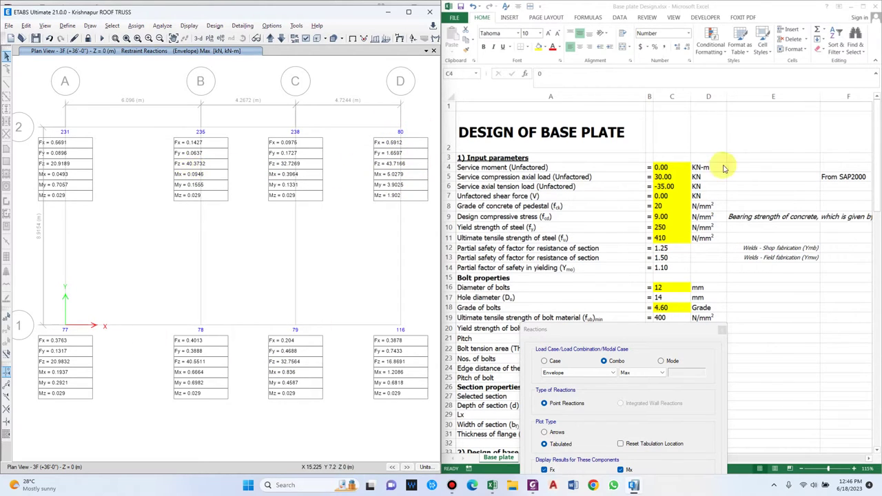
Step: Set the unfactored service compression axial load in C5 to =40/1.2
{"action": "left_click", "coordinate": [672, 167]}
{"action": "left_click", "coordinate": [668, 201]}
{"action": "left_click", "coordinate": [669, 186]}
{"action": "left_click", "coordinate": [672, 178]}
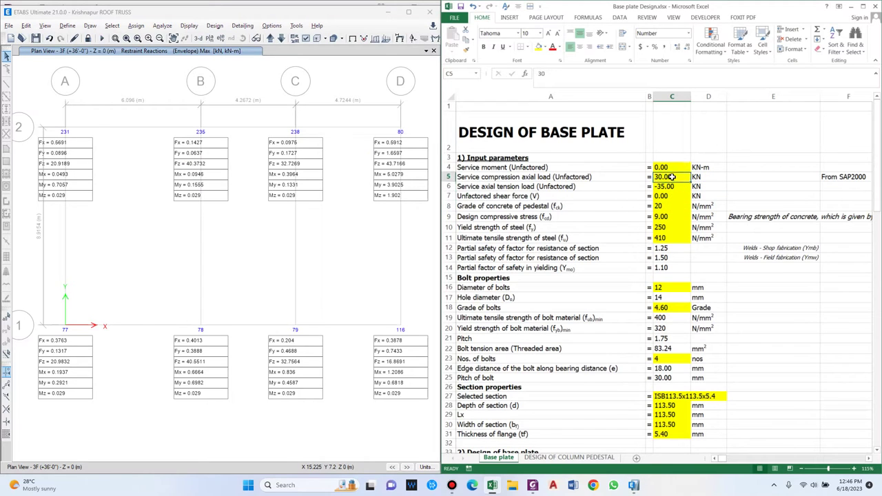
{"action": "type", "text": "=40/1.2"}
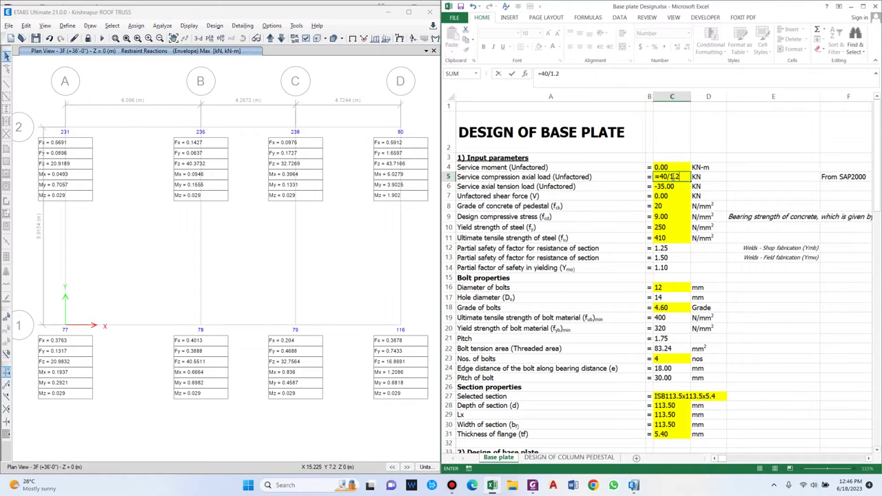
{"action": "key", "text": "Return"}
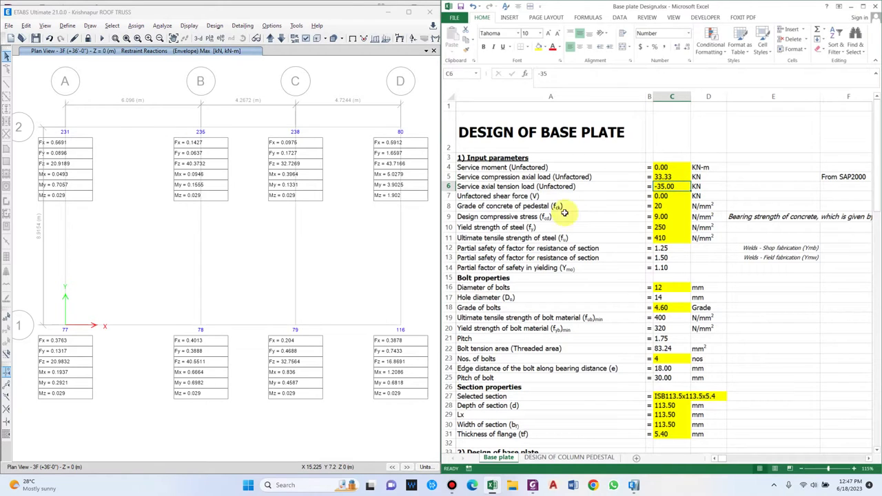
Step: Display the minimum point reactions of the Envelope combo in the plan view
{"action": "left_click", "coordinate": [338, 250]}
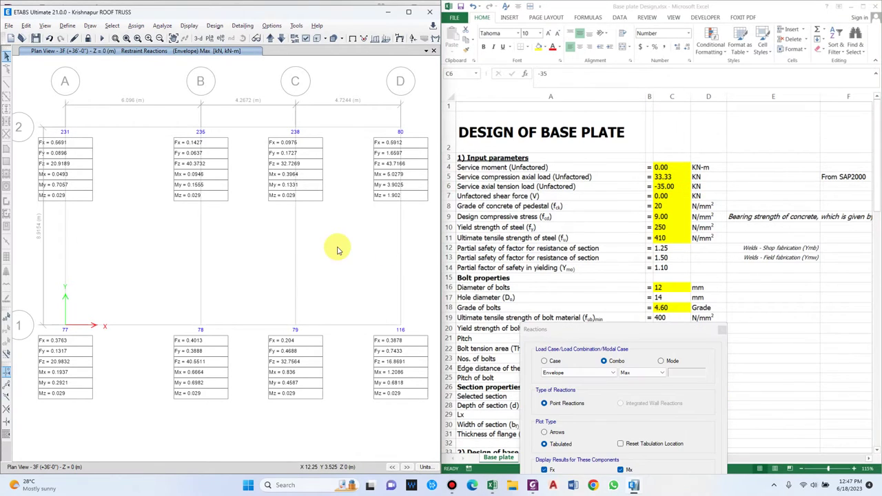
{"action": "left_click", "coordinate": [596, 262]}
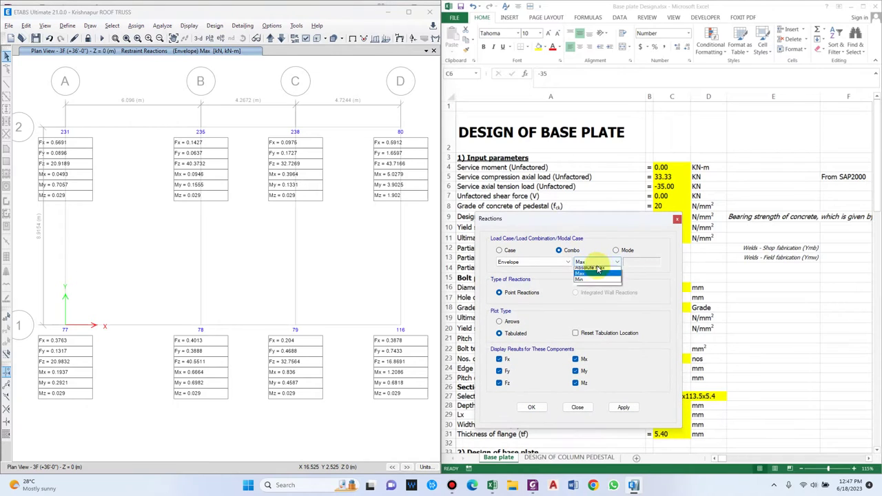
{"action": "left_click", "coordinate": [582, 279]}
{"action": "left_click", "coordinate": [623, 407]}
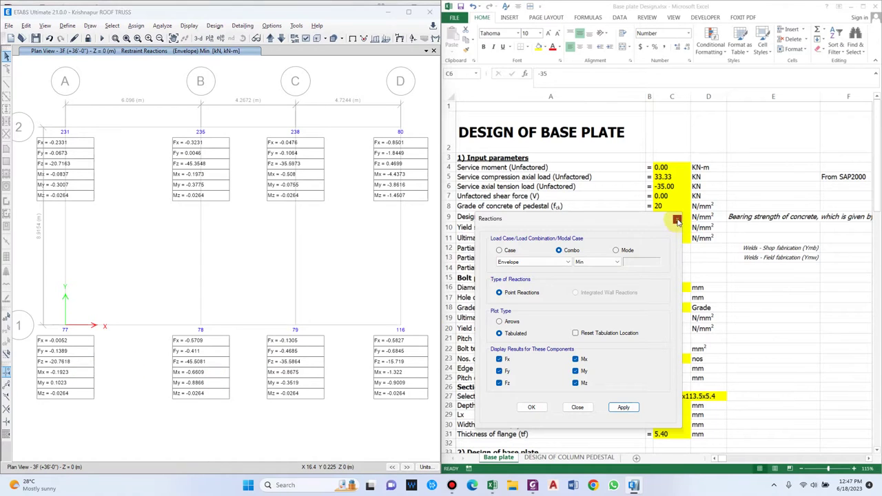
Step: Set the unfactored service axial tension load in C6 to =-45/1.2
{"action": "left_click", "coordinate": [677, 188]}
{"action": "type", "text": "="}
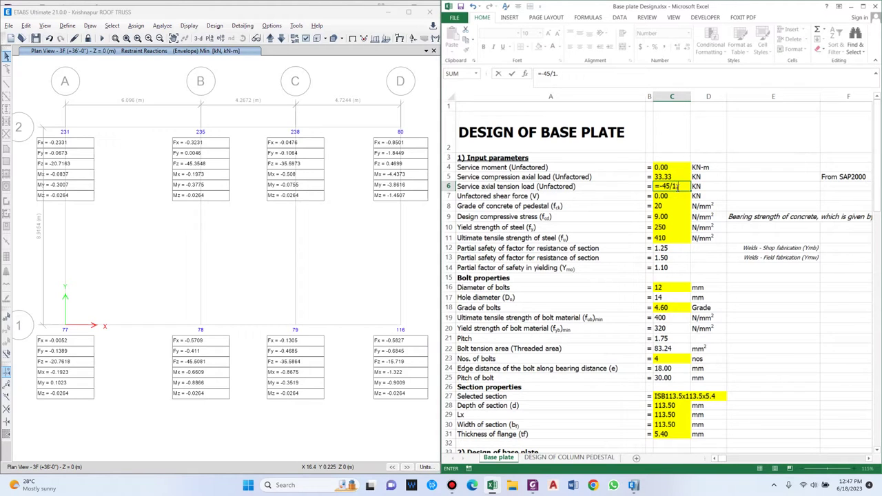
{"action": "type", "text": "-45/1.2"}
{"action": "key", "text": "Return"}
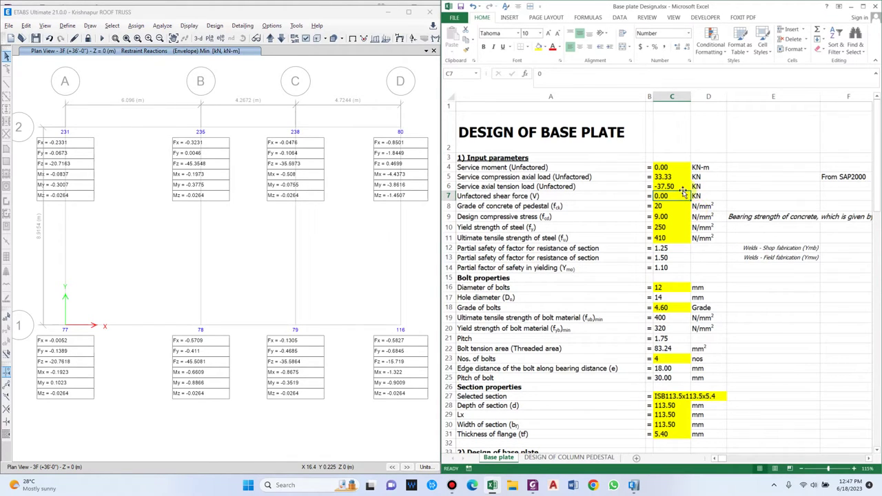
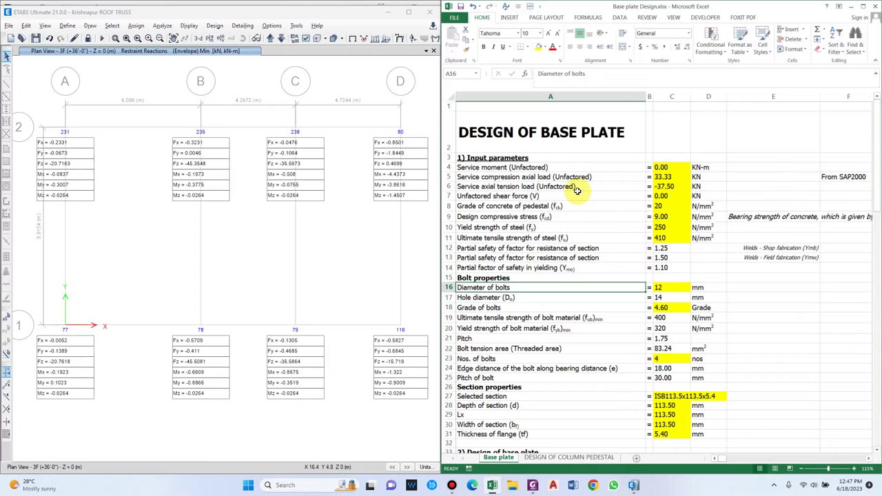
Step: Maximize the spreadsheet window and examine the pedestal concrete grade, the design compressive stress formula and its code note
{"action": "left_click", "coordinate": [663, 206]}
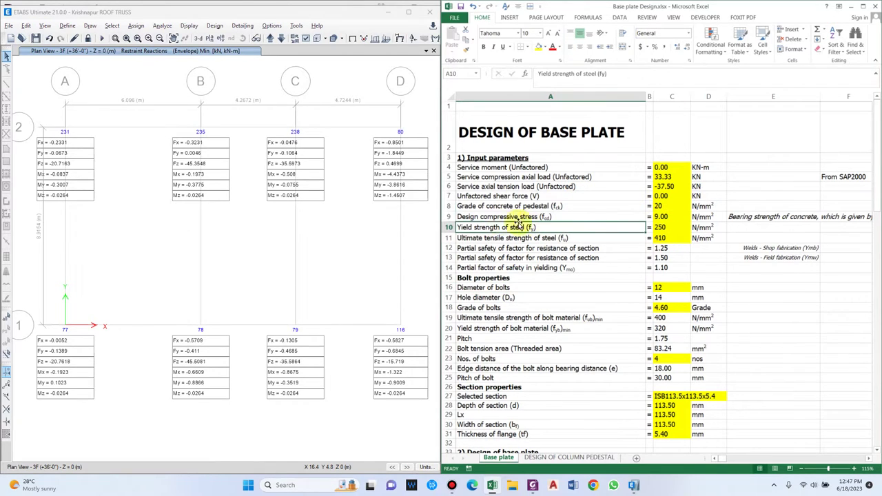
{"action": "left_click", "coordinate": [675, 216]}
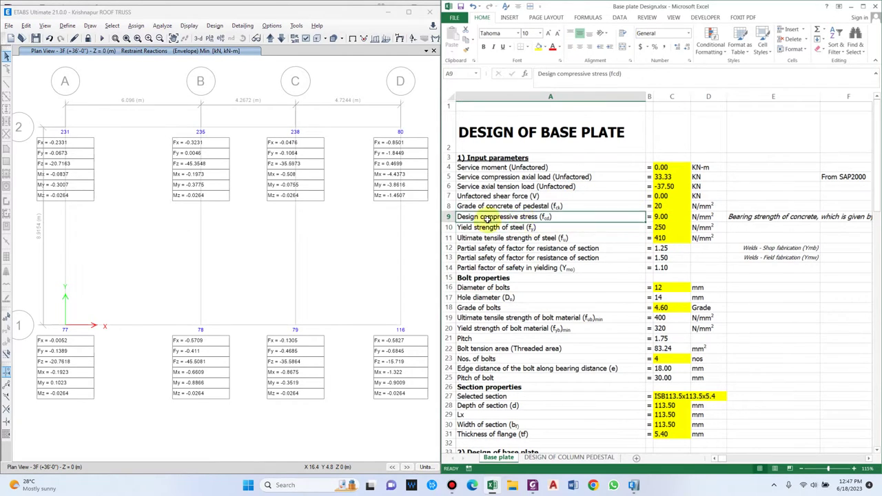
{"action": "left_click", "coordinate": [861, 8]}
{"action": "left_click", "coordinate": [476, 215]}
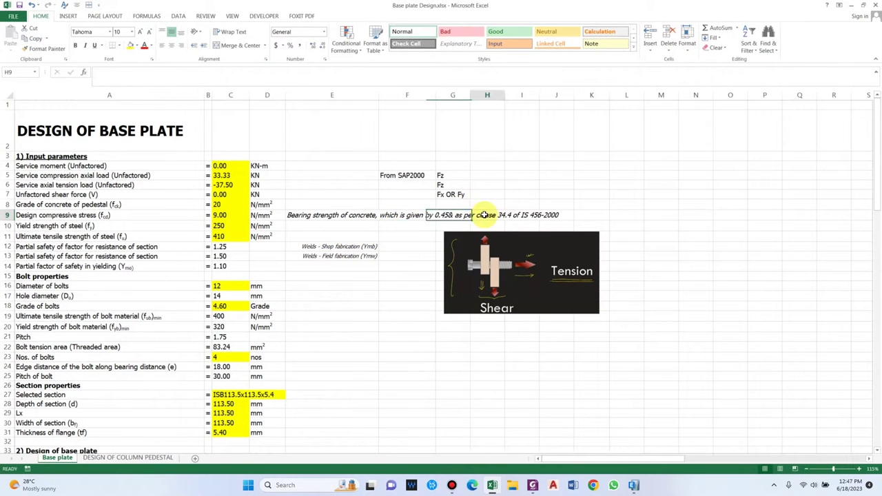
{"action": "left_click", "coordinate": [223, 214]}
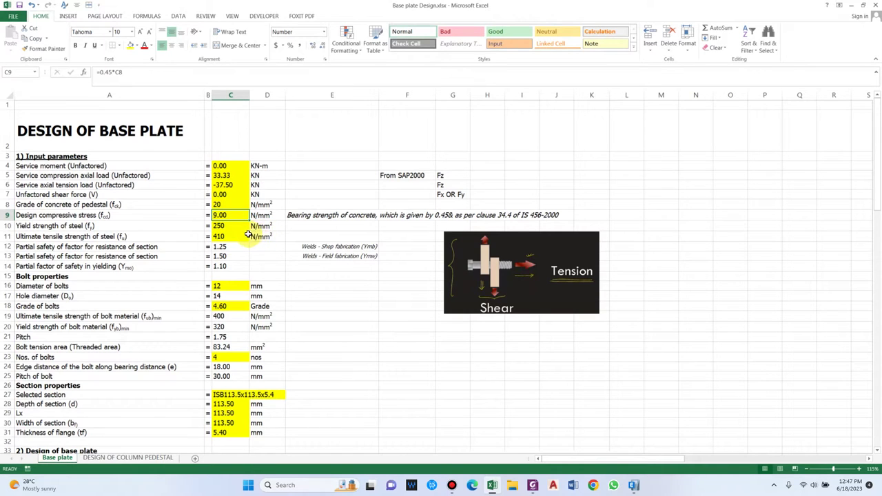
Step: Examine the steel yield strength, ultimate tensile strength and partial safety factor inputs of the base plate design
{"action": "left_click", "coordinate": [146, 226]}
{"action": "left_click", "coordinate": [225, 225]}
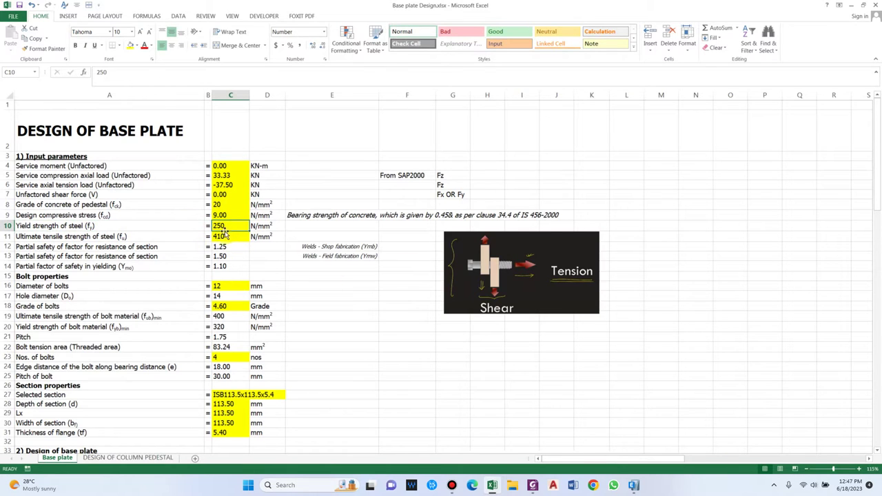
{"action": "left_click", "coordinate": [65, 236]}
{"action": "left_click", "coordinate": [227, 236]}
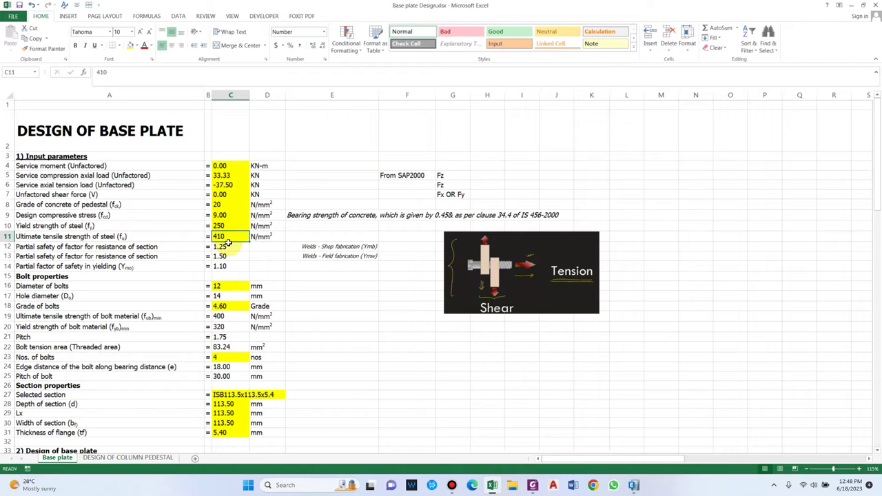
{"action": "left_click_drag", "start_coordinate": [43, 248], "coordinate": [151, 255]}
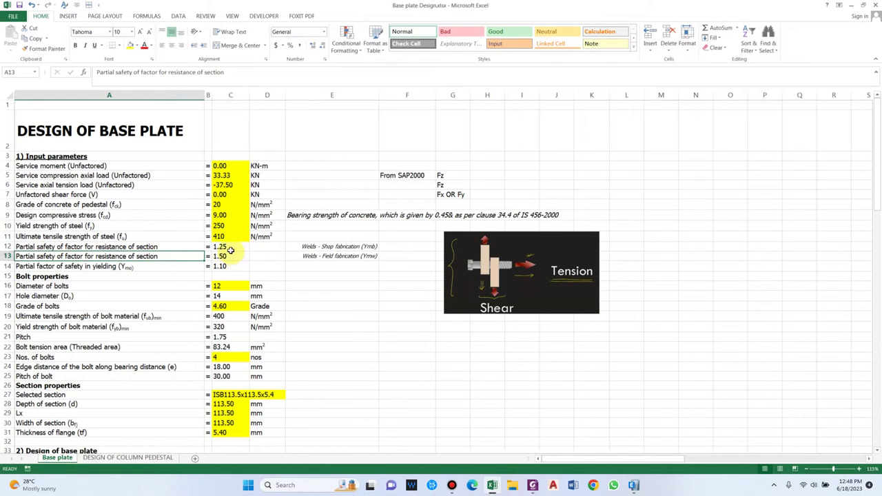
{"action": "left_click_drag", "start_coordinate": [230, 247], "coordinate": [232, 266]}
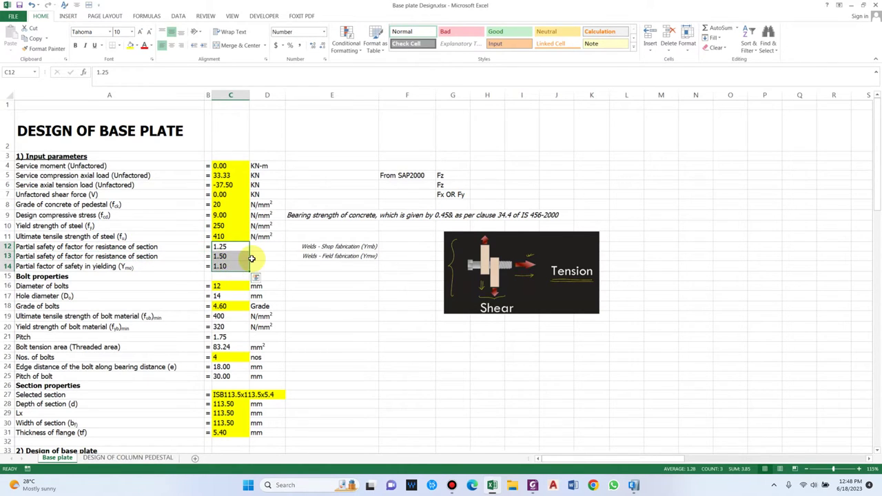
Step: Examine the partial safety factor in yielding, the bolt diameter and the hole diameter formula
{"action": "left_click", "coordinate": [231, 266]}
{"action": "scroll", "coordinate": [136, 270], "scroll_direction": "down", "scroll_amount": 1}
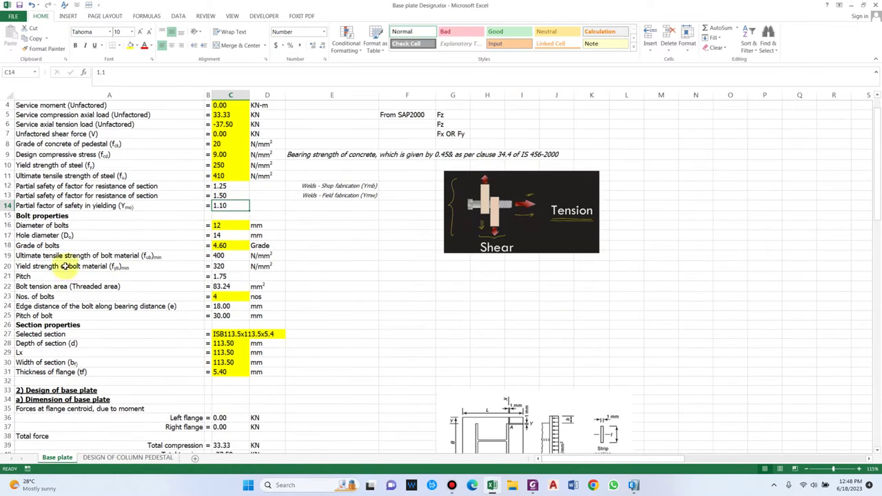
{"action": "left_click", "coordinate": [61, 225]}
{"action": "left_click", "coordinate": [215, 226]}
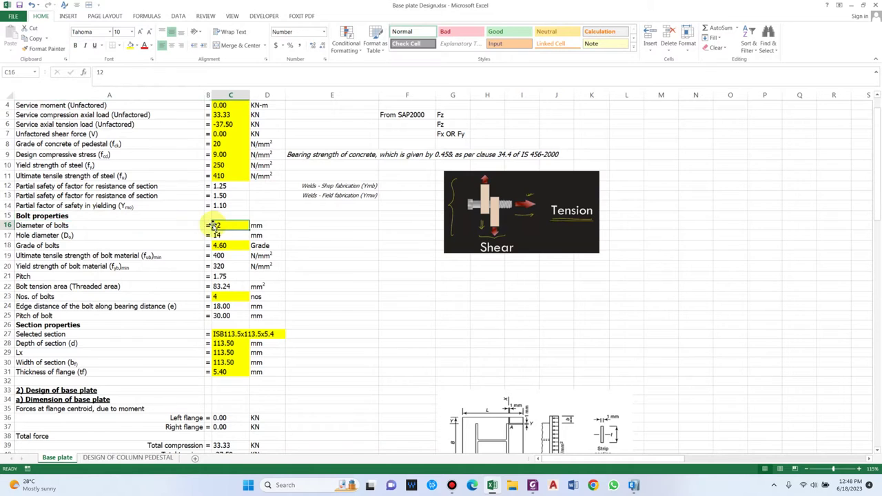
{"action": "scroll", "coordinate": [62, 255], "scroll_direction": "up", "scroll_amount": 1}
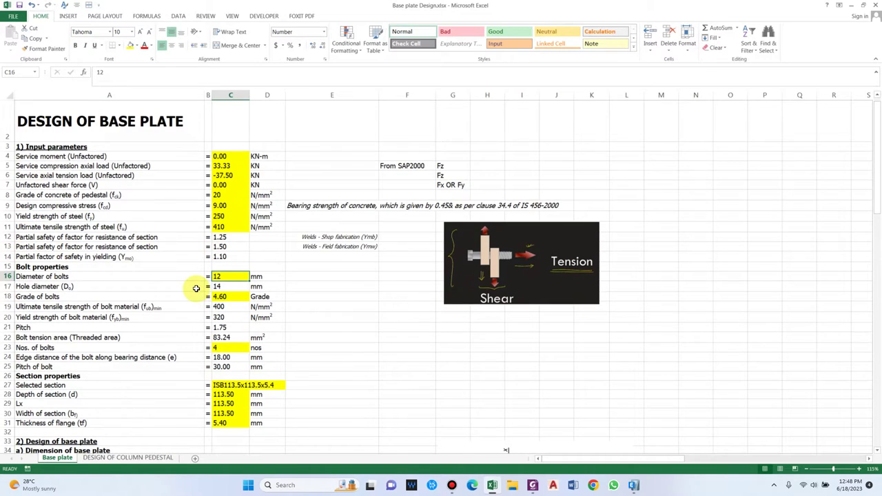
{"action": "left_click", "coordinate": [69, 286]}
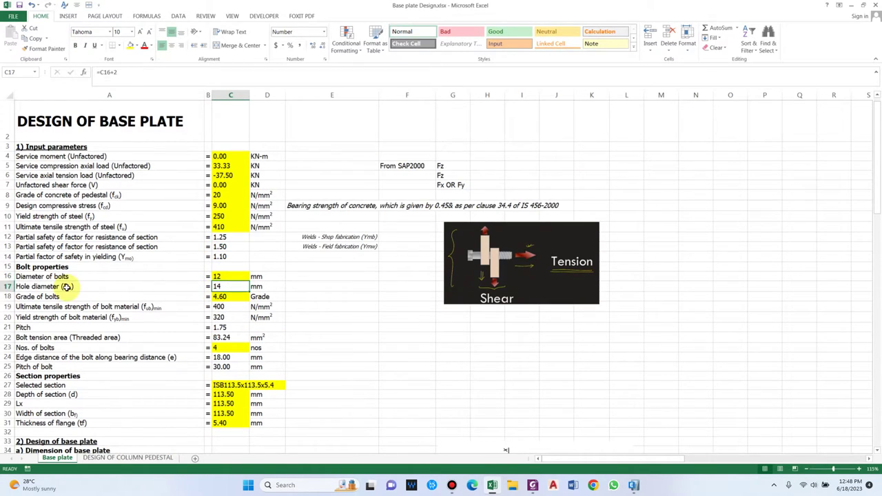
{"action": "left_click", "coordinate": [222, 288]}
Step: Choose 4.6 as the grade of bolts and check the ultimate tensile strength row of the bolt material
{"action": "left_click", "coordinate": [222, 295]}
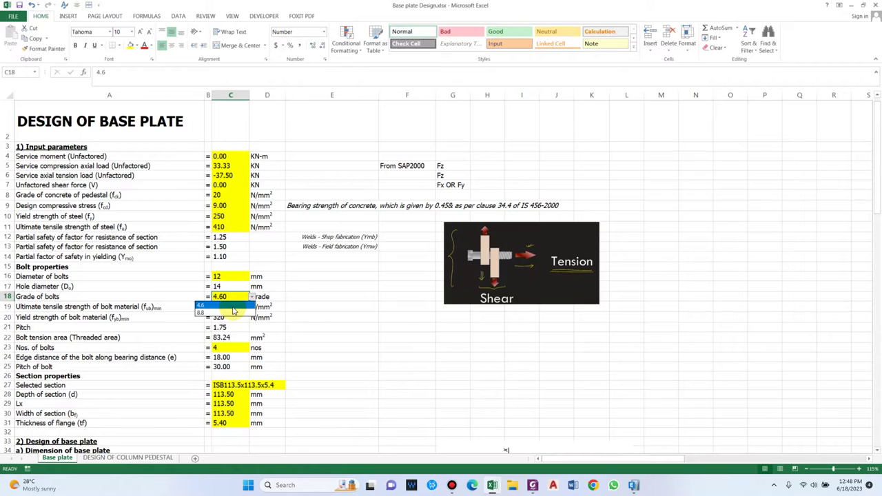
{"action": "left_click", "coordinate": [228, 304]}
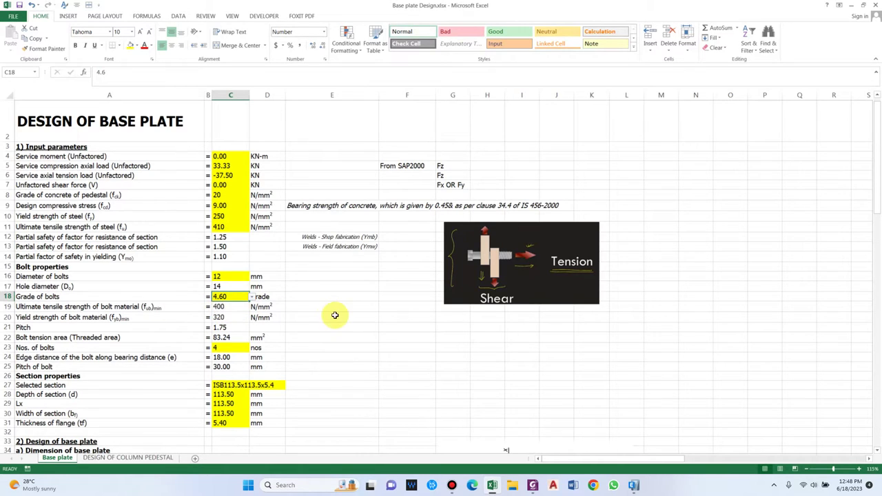
{"action": "left_click", "coordinate": [310, 319]}
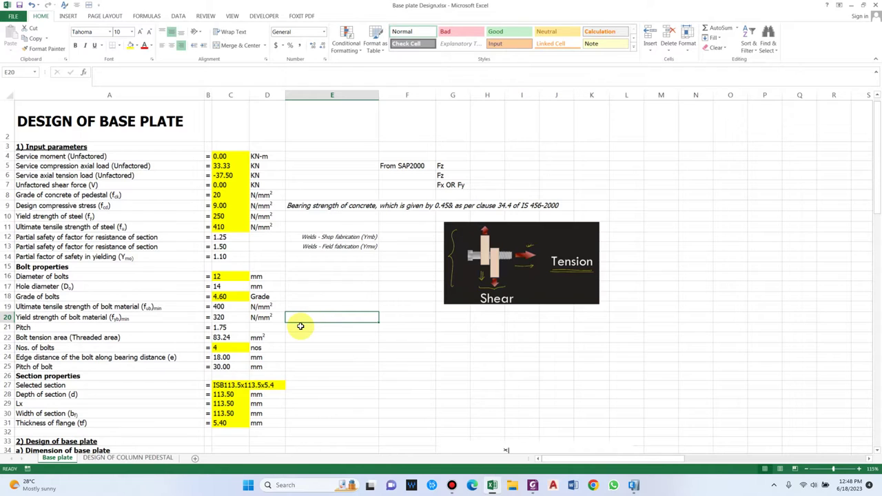
{"action": "left_click", "coordinate": [231, 296]}
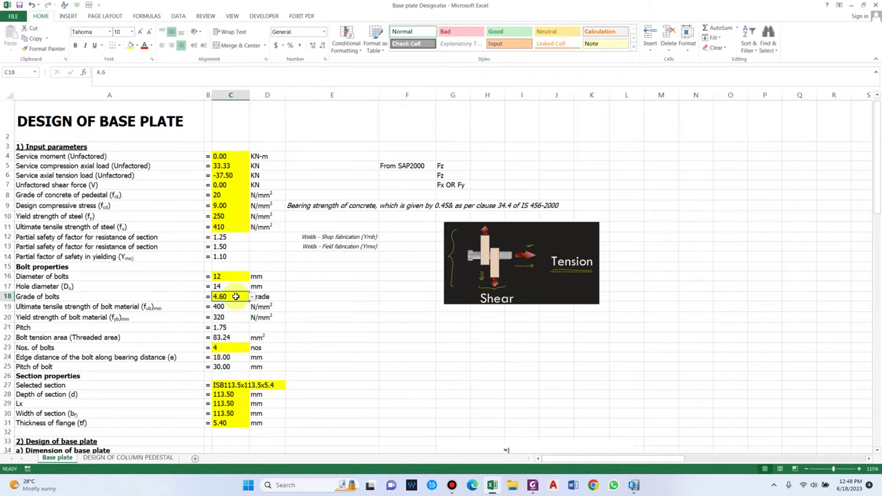
{"action": "left_click", "coordinate": [46, 308]}
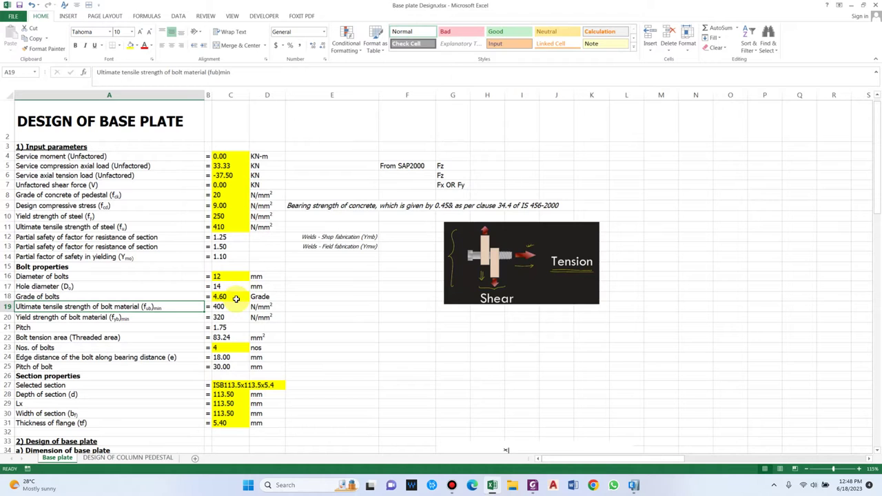
Step: Examine the bolt pitch lookup formula and its reference table of nominal diameters and pitches, then return to the bolt properties
{"action": "left_click", "coordinate": [213, 329]}
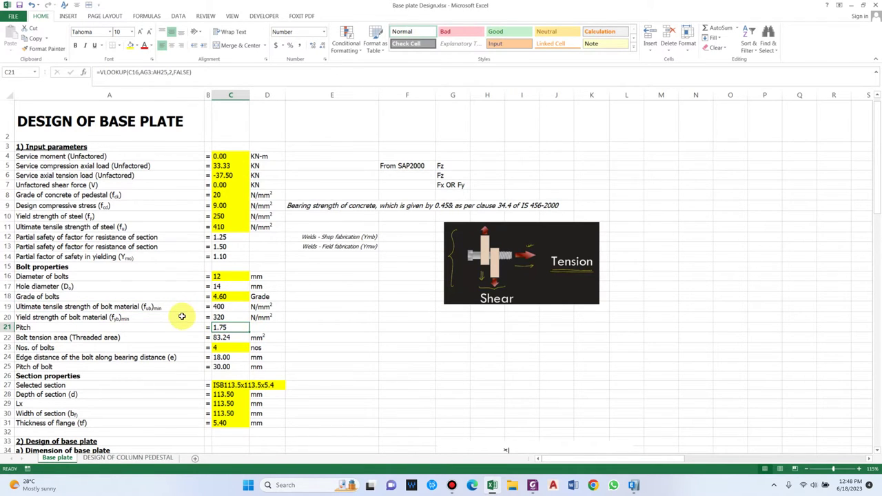
{"action": "scroll", "coordinate": [182, 315], "scroll_direction": "down", "scroll_amount": 4}
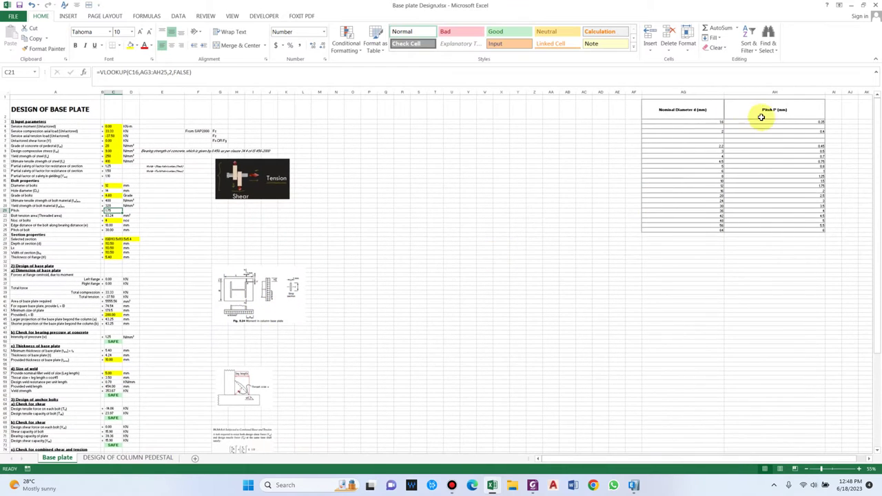
{"action": "left_click", "coordinate": [679, 112]}
{"action": "left_click", "coordinate": [778, 112]}
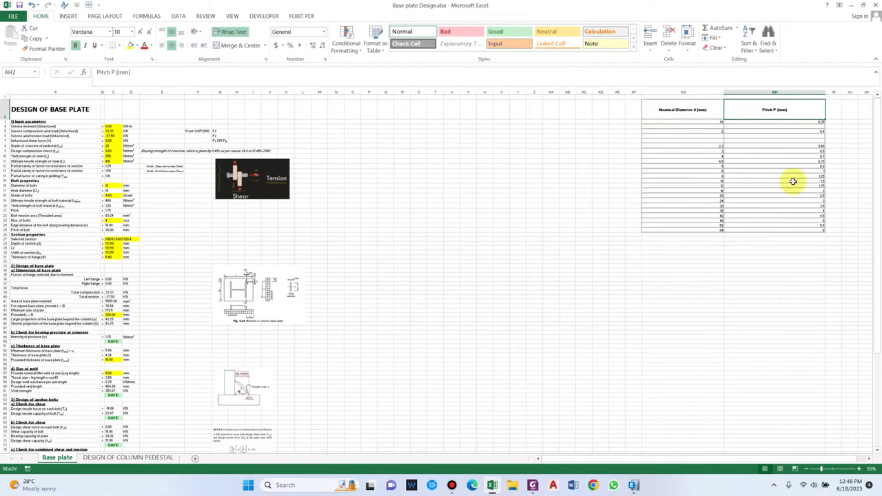
{"action": "left_click", "coordinate": [113, 186]}
{"action": "scroll", "coordinate": [103, 203], "scroll_direction": "up", "scroll_amount": 1}
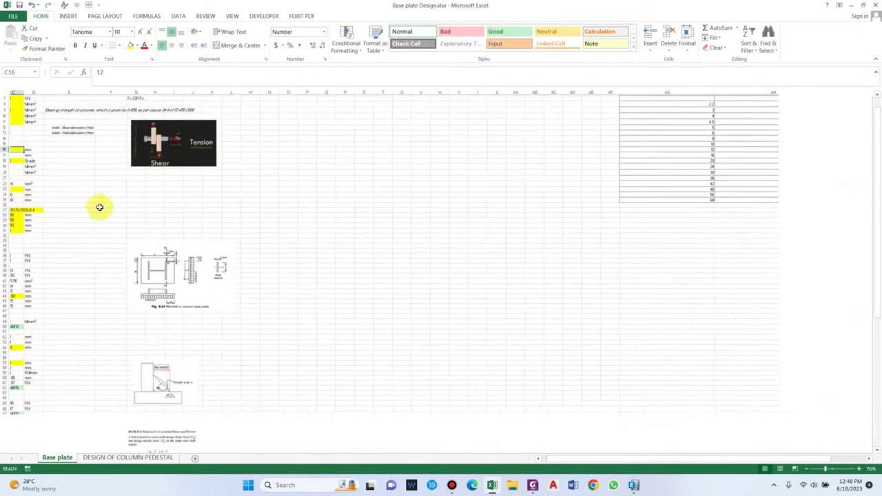
{"action": "scroll", "coordinate": [184, 237], "scroll_direction": "up", "scroll_amount": 1}
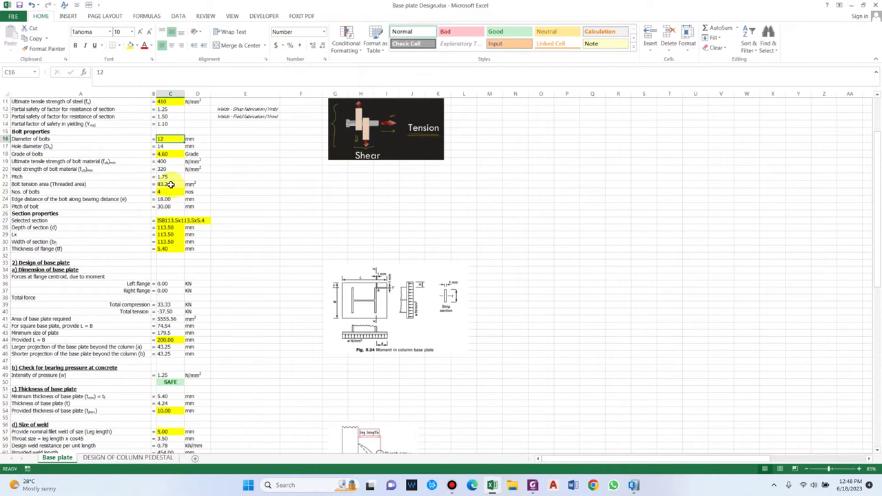
Step: Examine the threaded bolt tension area, its formula and the cells it refers to, alongside the shear and tension illustration
{"action": "left_click", "coordinate": [170, 185]}
{"action": "left_click", "coordinate": [72, 185]}
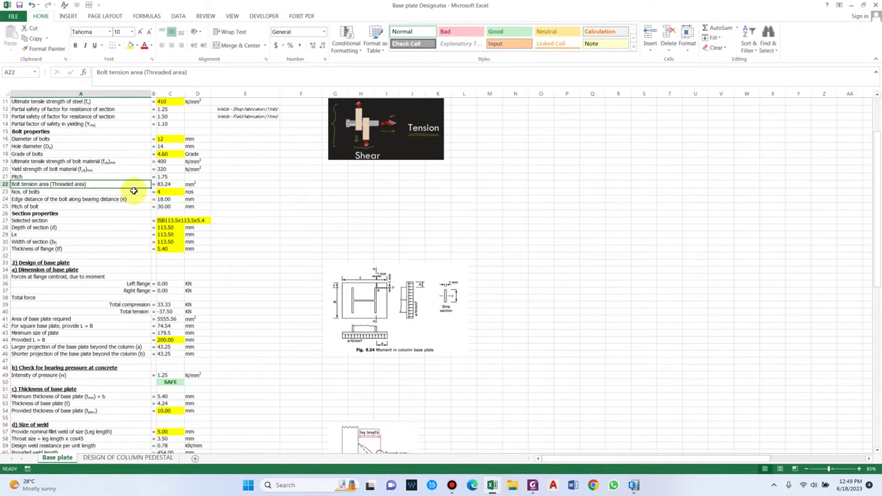
{"action": "scroll", "coordinate": [374, 276], "scroll_direction": "up", "scroll_amount": 1}
{"action": "scroll", "coordinate": [356, 169], "scroll_direction": "up", "scroll_amount": 2}
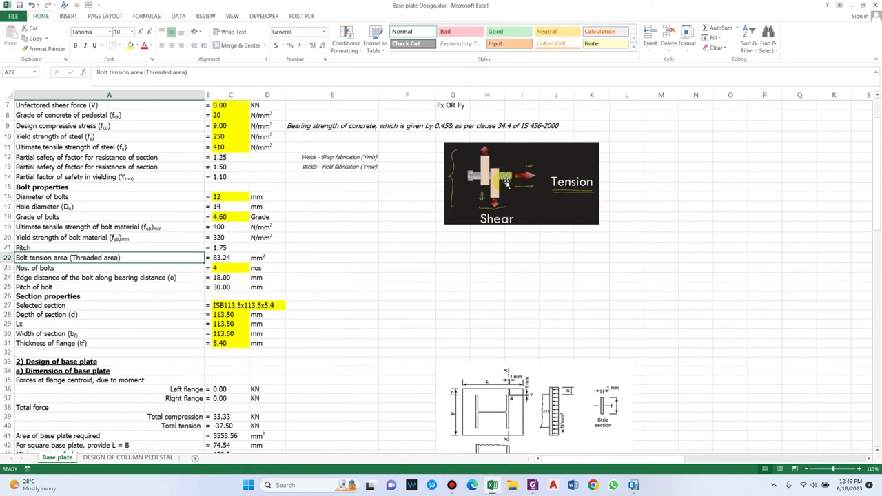
{"action": "left_click", "coordinate": [332, 267]}
{"action": "scroll", "coordinate": [238, 296], "scroll_direction": "up", "scroll_amount": 1}
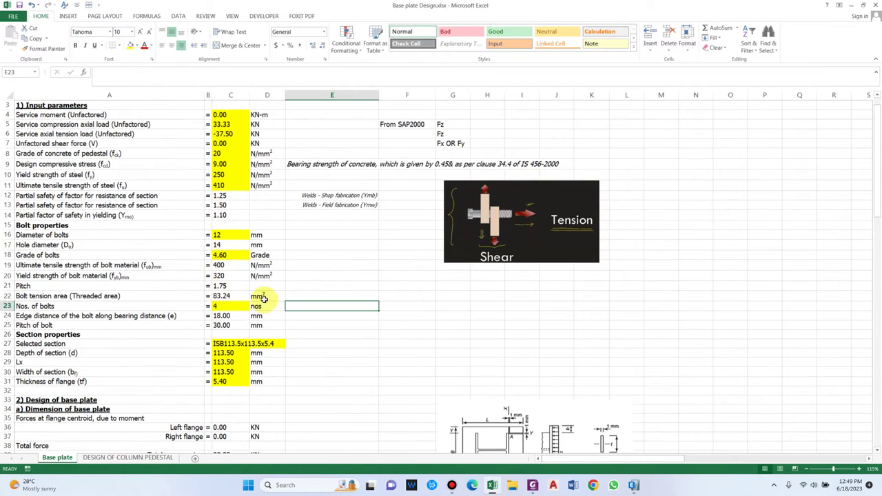
{"action": "left_click", "coordinate": [241, 297]}
{"action": "left_click", "coordinate": [190, 73]}
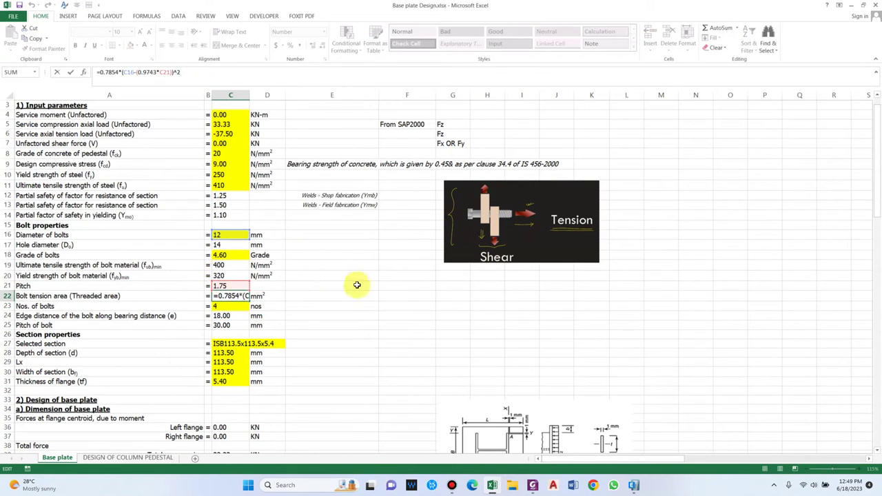
{"action": "left_click", "coordinate": [387, 286]}
Step: Review the number of bolts, the edge distance along the bearing direction and the pitch of bolt in the bolt properties
{"action": "scroll", "coordinate": [340, 269], "scroll_direction": "down", "scroll_amount": 1}
{"action": "left_click", "coordinate": [88, 298]}
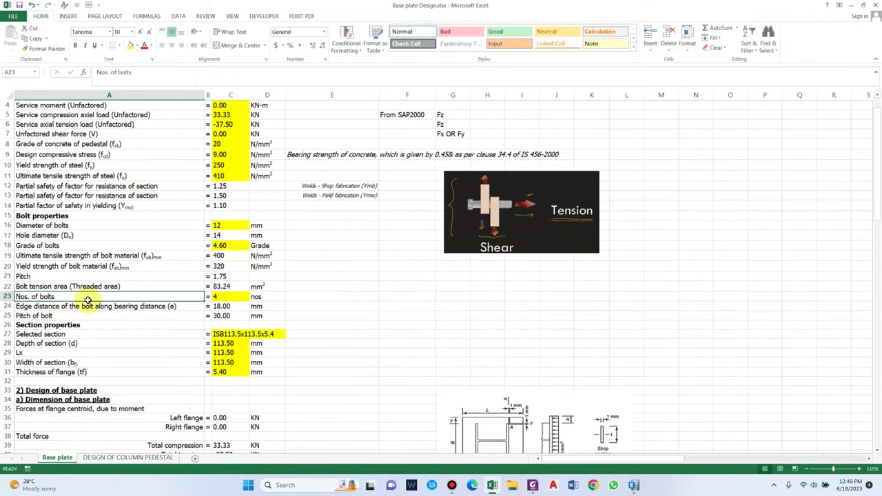
{"action": "left_click", "coordinate": [235, 296]}
{"action": "scroll", "coordinate": [410, 338], "scroll_direction": "down", "scroll_amount": 1}
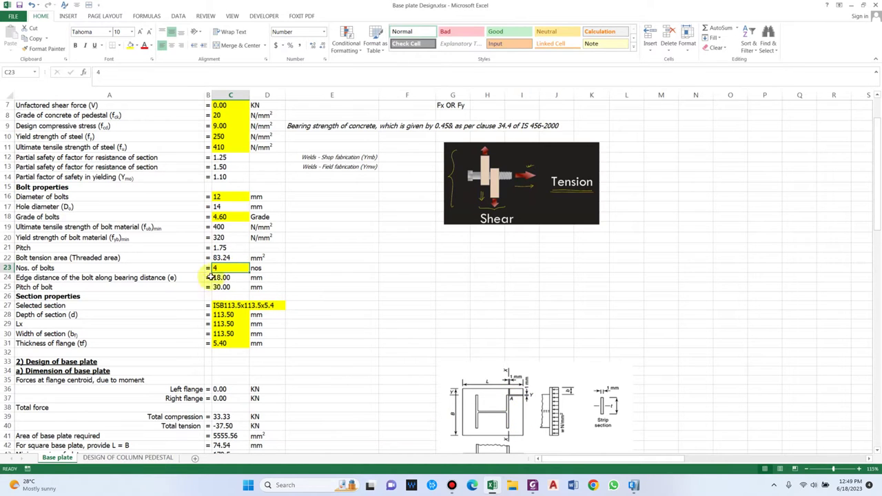
{"action": "left_click", "coordinate": [77, 277]}
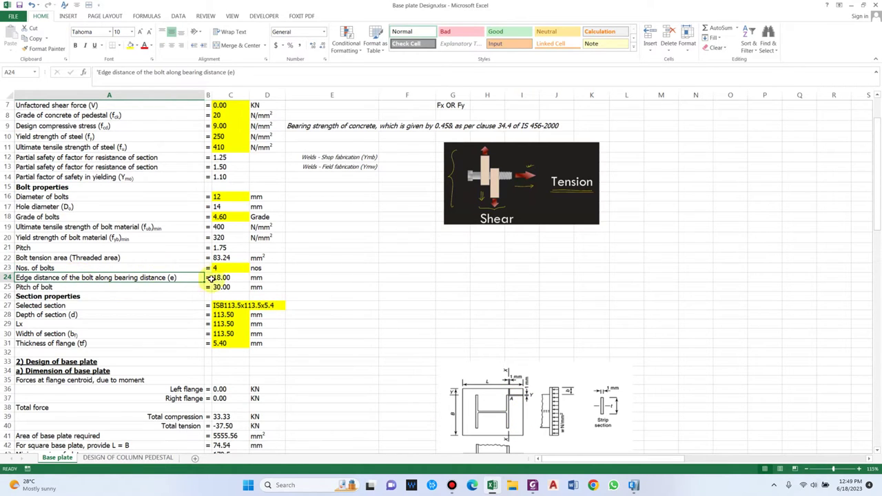
{"action": "scroll", "coordinate": [228, 269], "scroll_direction": "down", "scroll_amount": 1}
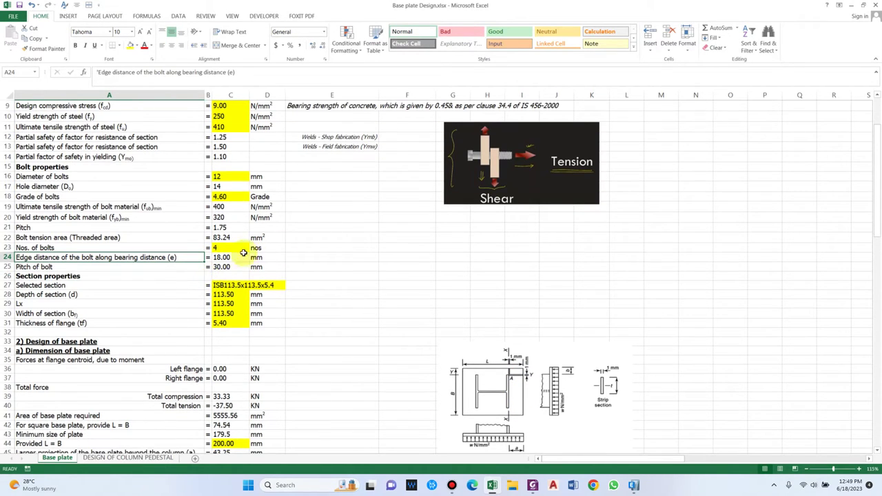
{"action": "left_click", "coordinate": [58, 266]}
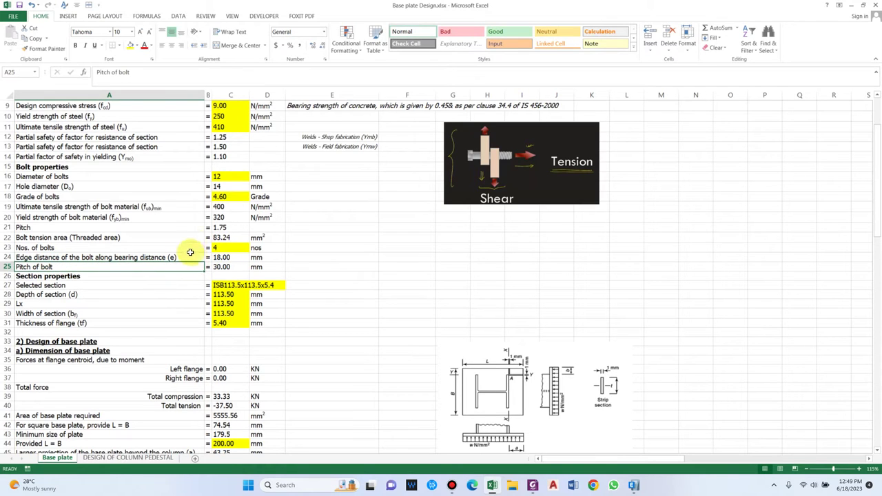
{"action": "left_click", "coordinate": [138, 257]}
{"action": "scroll", "coordinate": [206, 275], "scroll_direction": "down", "scroll_amount": 1}
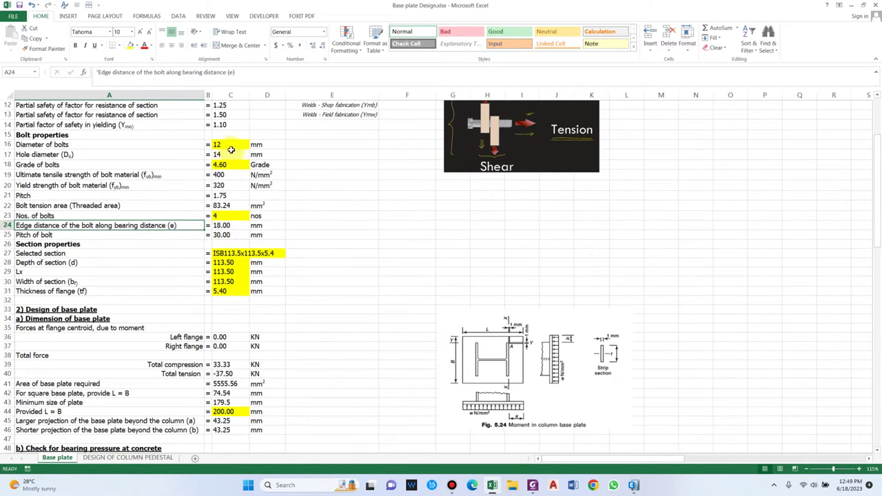
{"action": "left_click", "coordinate": [51, 235]}
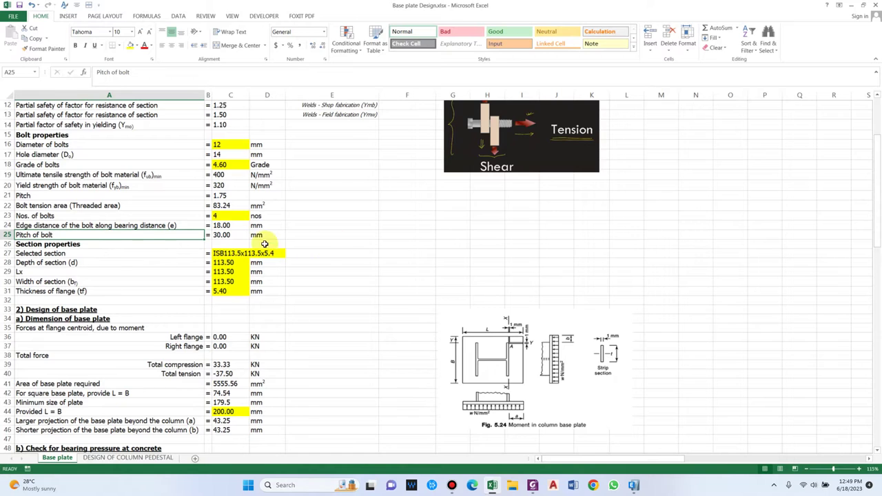
{"action": "scroll", "coordinate": [246, 242], "scroll_direction": "down", "scroll_amount": 1}
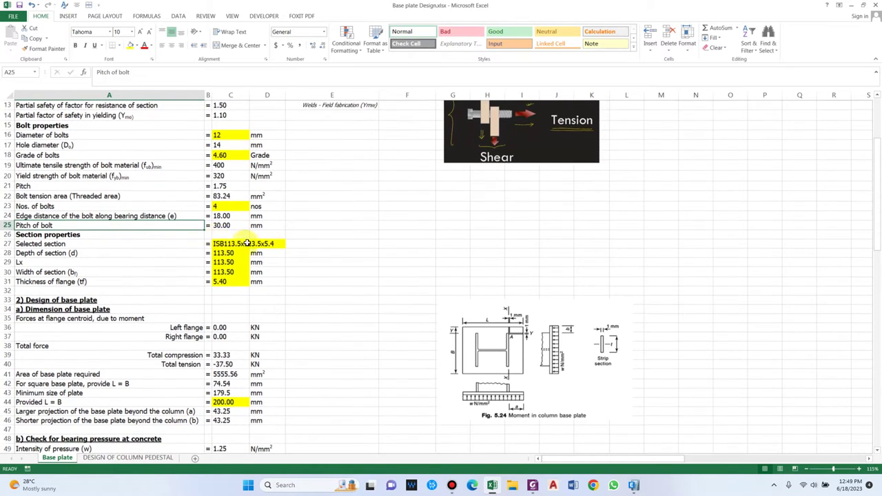
Step: Switch to ETABS, show the undeformed 3-D model, check a column's assigned section property, and return to the spreadsheet
{"action": "left_click", "coordinate": [77, 234]}
{"action": "scroll", "coordinate": [249, 279], "scroll_direction": "up", "scroll_amount": 1}
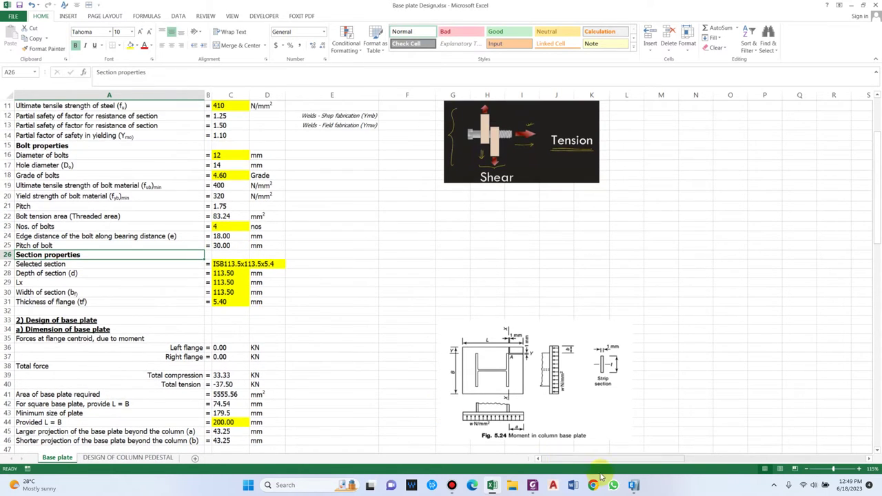
{"action": "left_click", "coordinate": [634, 485]}
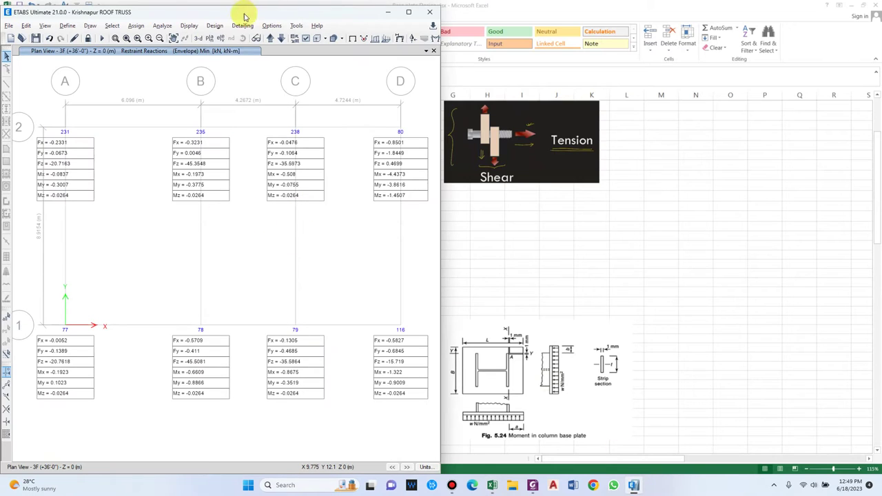
{"action": "left_click", "coordinate": [199, 38]}
{"action": "left_click", "coordinate": [351, 39]}
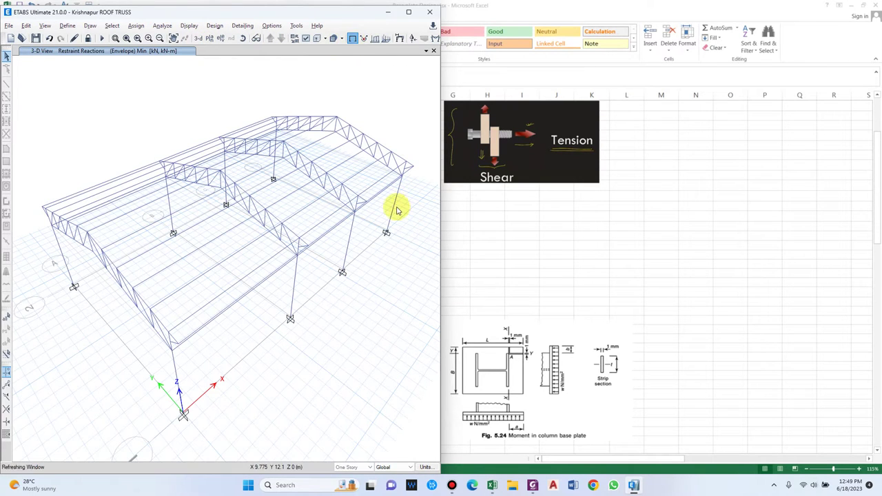
{"action": "right_click", "coordinate": [346, 252]}
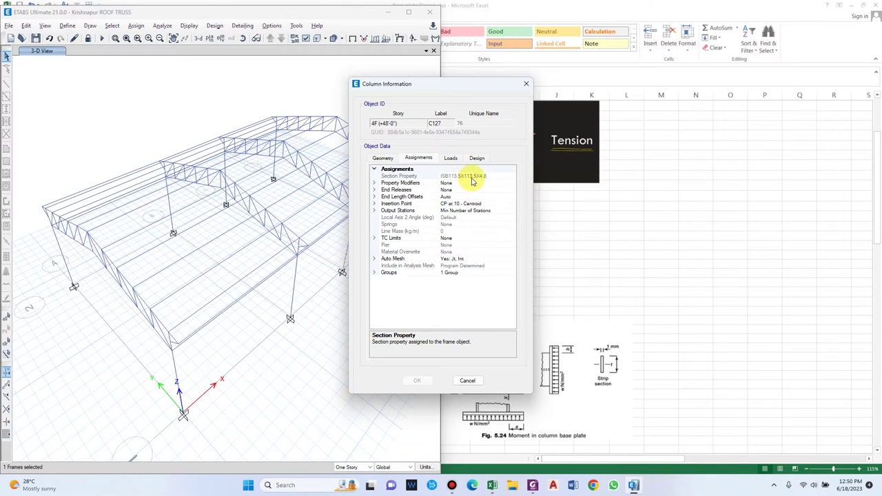
{"action": "left_click", "coordinate": [467, 381]}
{"action": "left_click", "coordinate": [600, 315]}
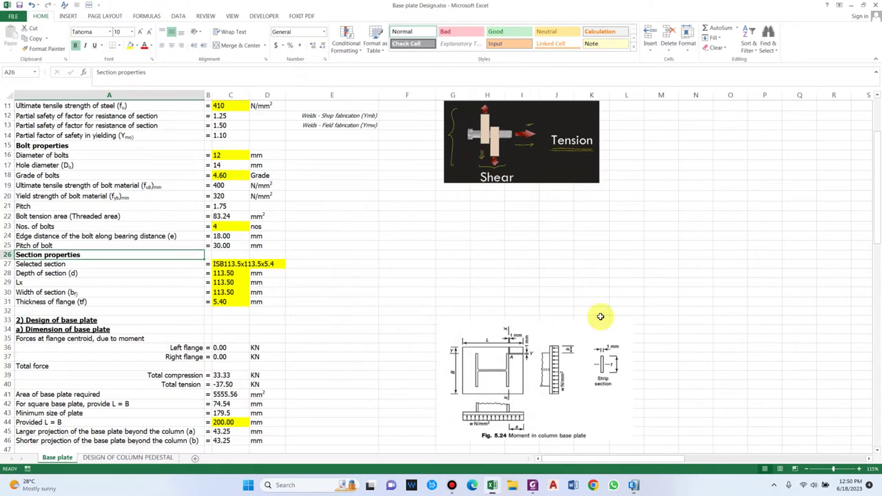
Step: Examine the selected column section's depth and Lx inputs in the section properties
{"action": "left_click", "coordinate": [229, 274]}
{"action": "left_click", "coordinate": [216, 266]}
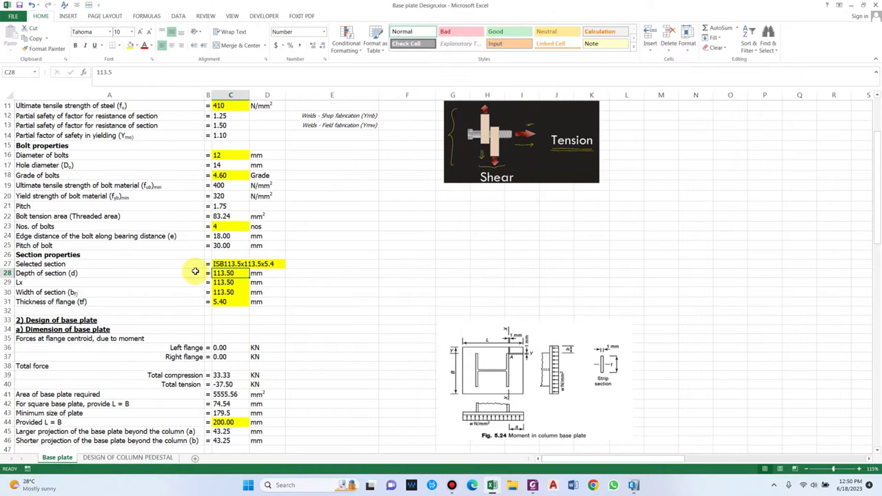
{"action": "left_click", "coordinate": [222, 276]}
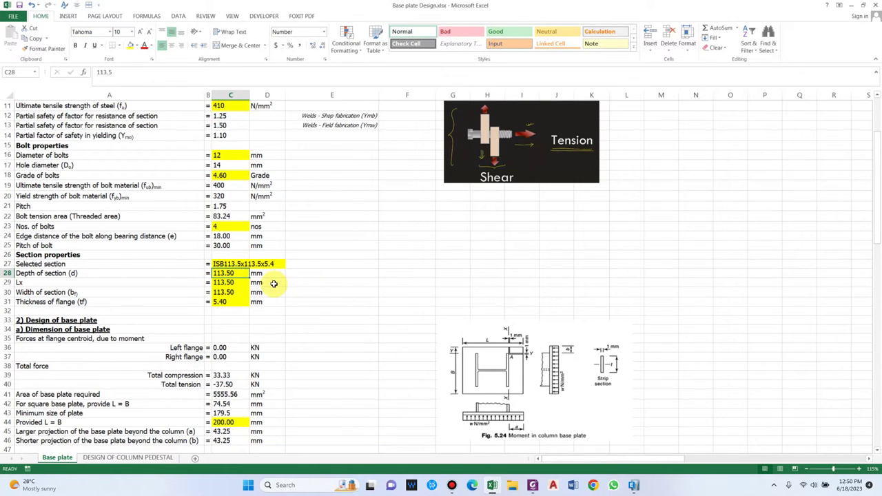
{"action": "left_click", "coordinate": [215, 282]}
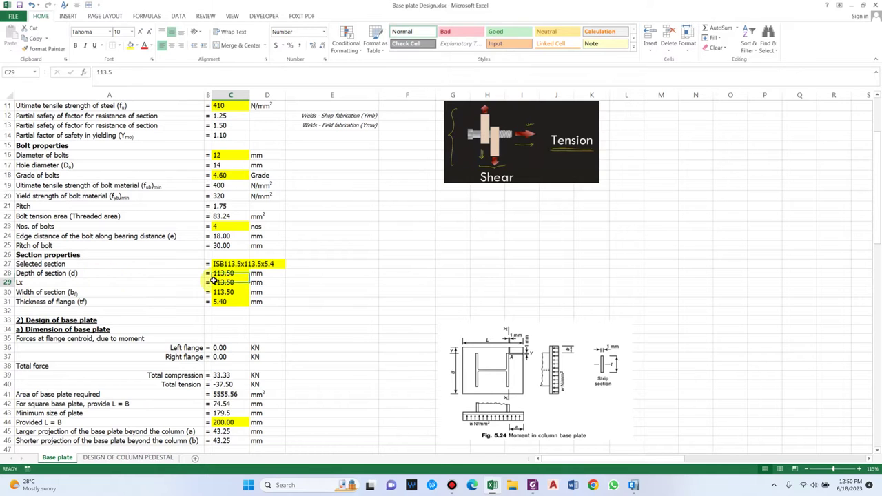
{"action": "scroll", "coordinate": [200, 279], "scroll_direction": "down", "scroll_amount": 1}
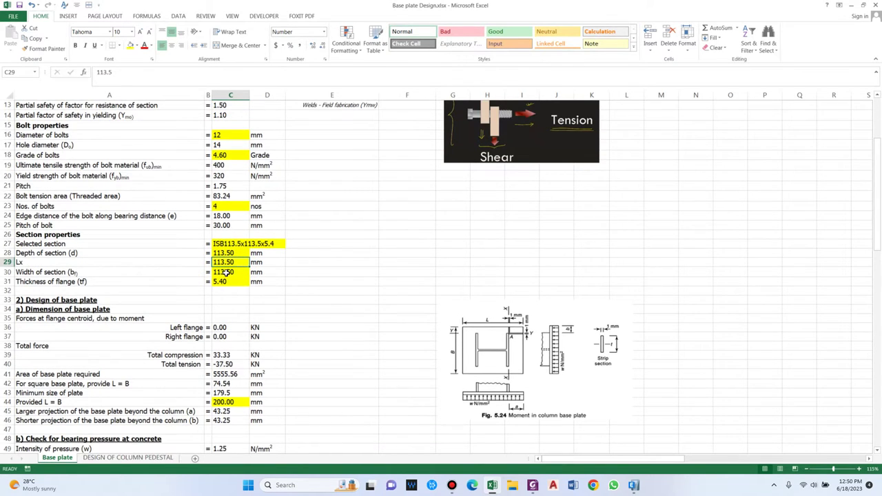
Step: Check the column section width in the section properties and set the thickness of flange (tf) to 4.8 mm
{"action": "scroll", "coordinate": [203, 275], "scroll_direction": "down", "scroll_amount": 1}
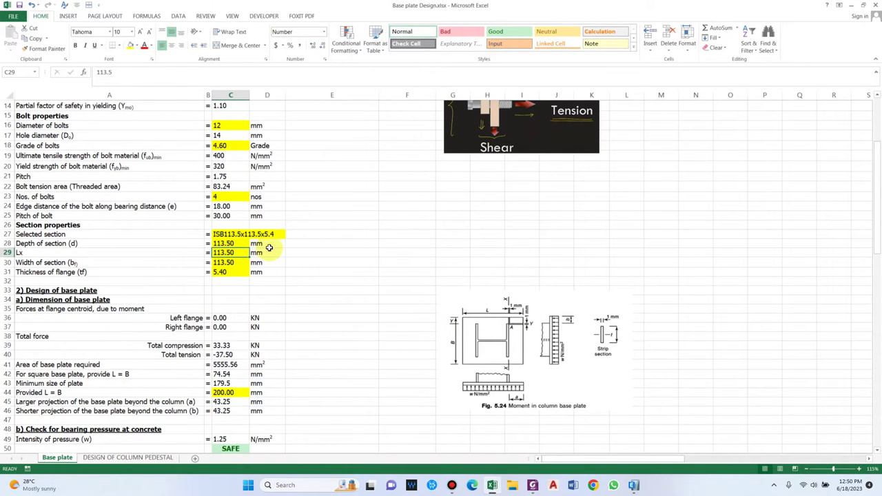
{"action": "left_click", "coordinate": [228, 262]}
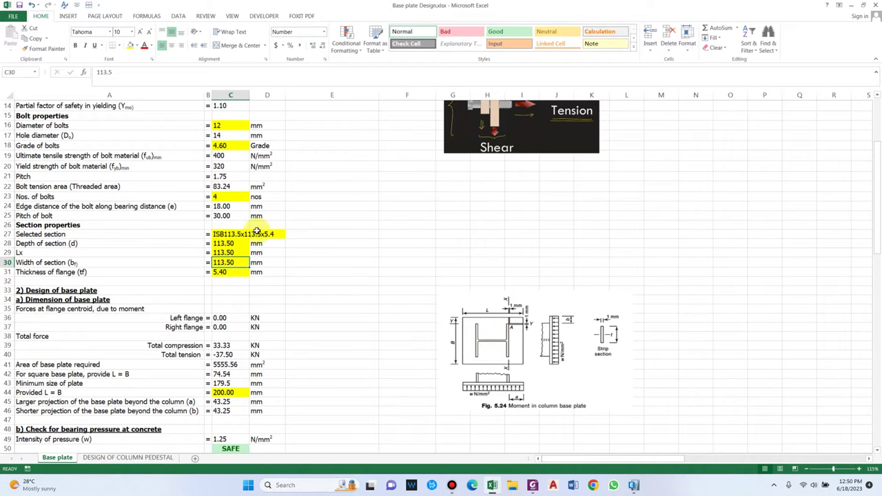
{"action": "left_click", "coordinate": [229, 271]}
{"action": "type", "text": "4."}
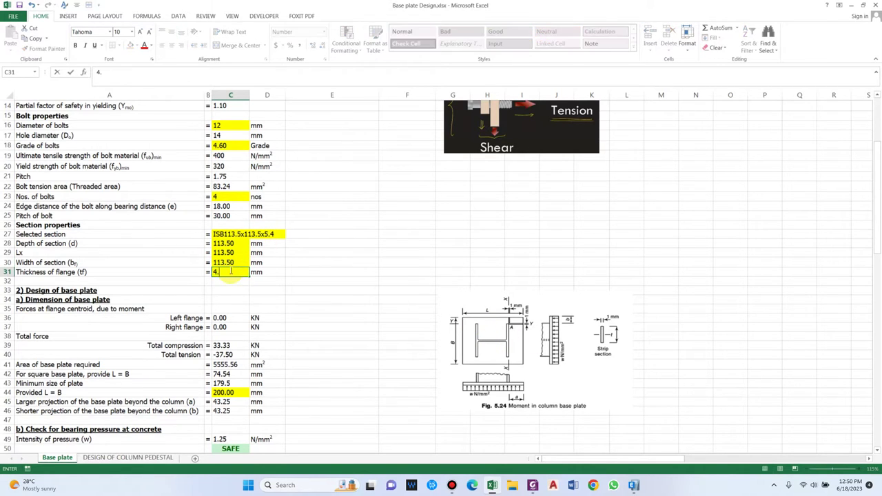
{"action": "type", "text": "8"}
Step: Change the selected section designation to ISB113.5x113.5x4.8 to match the flange thickness
{"action": "left_click", "coordinate": [230, 234]}
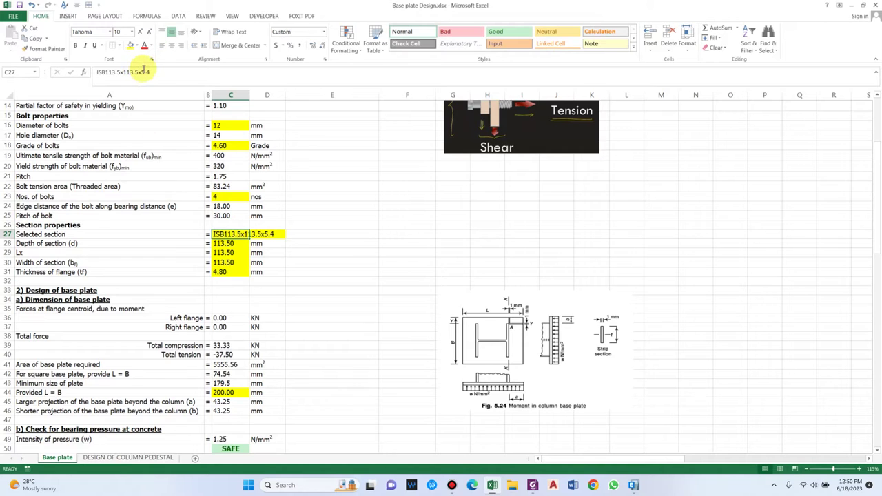
{"action": "type", "text": "4.8"}
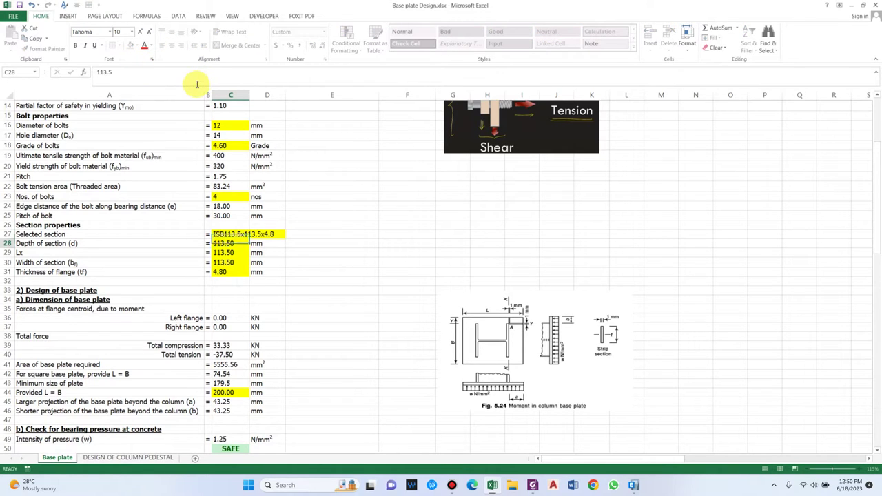
{"action": "key", "text": "Return"}
{"action": "left_click", "coordinate": [224, 272]}
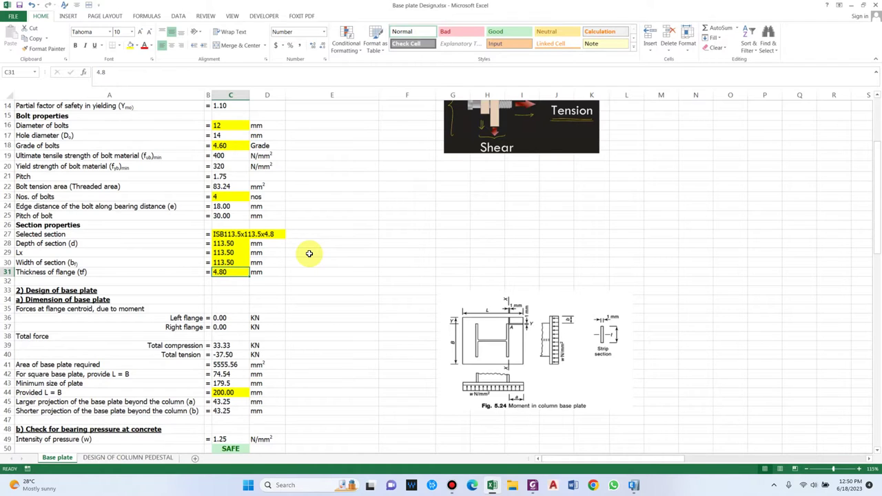
Step: Review the base plate dimension heading and the forces at flange centroid alongside the moment in column base plate figure
{"action": "scroll", "coordinate": [309, 253], "scroll_direction": "down", "scroll_amount": 2}
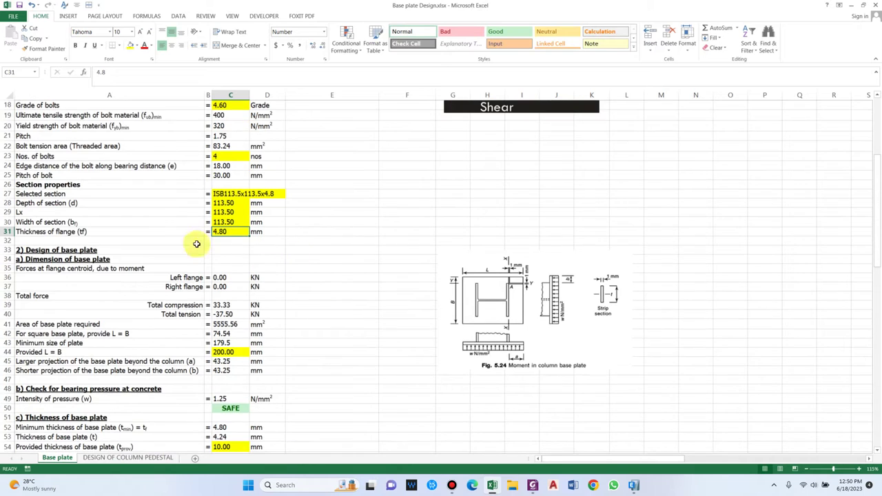
{"action": "left_click", "coordinate": [62, 249]}
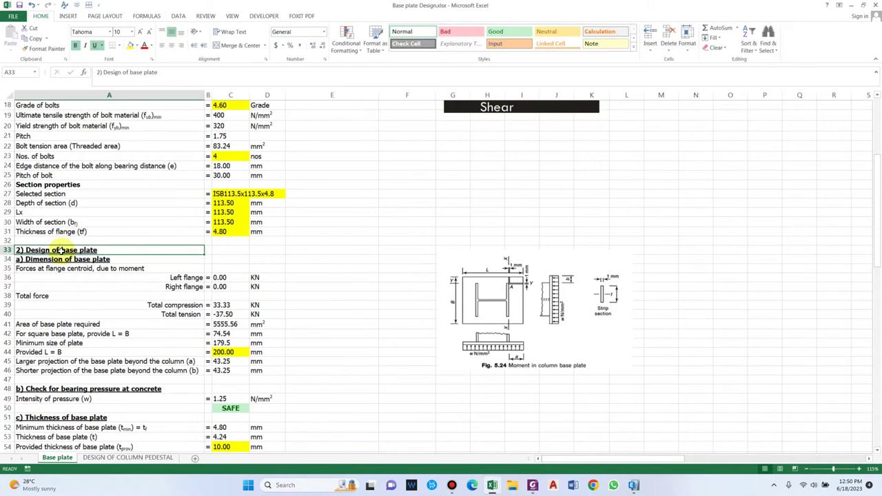
{"action": "left_click", "coordinate": [55, 260]}
{"action": "scroll", "coordinate": [56, 257], "scroll_direction": "down", "scroll_amount": 1}
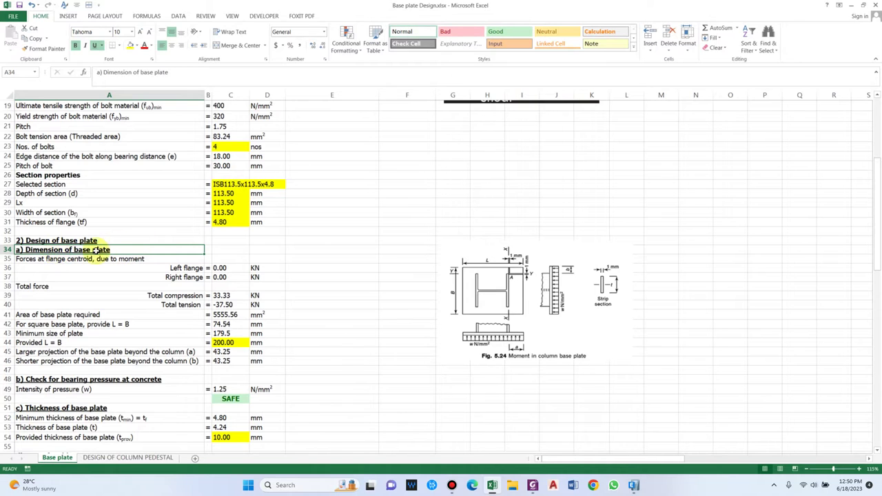
{"action": "left_click", "coordinate": [66, 259]}
{"action": "scroll", "coordinate": [64, 260], "scroll_direction": "up", "scroll_amount": 2}
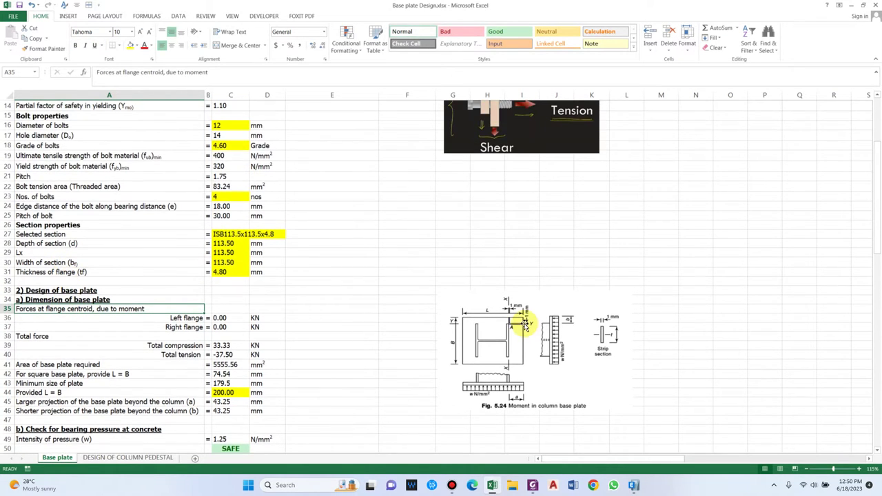
{"action": "scroll", "coordinate": [206, 331], "scroll_direction": "down", "scroll_amount": 1}
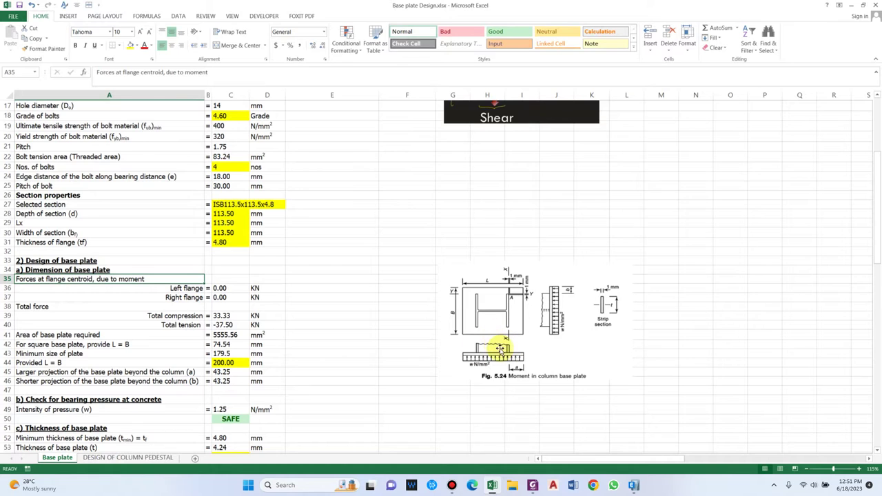
Step: Examine the left flange force formula and the total compression row under total force
{"action": "left_click", "coordinate": [231, 288]}
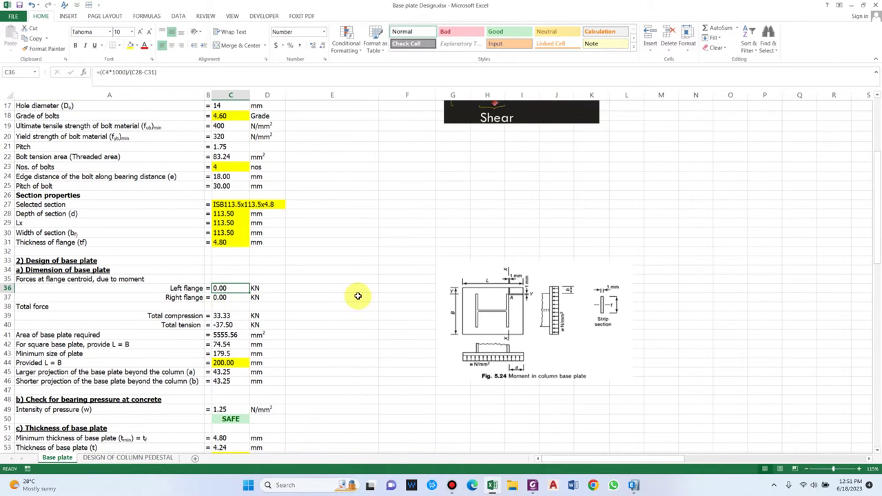
{"action": "scroll", "coordinate": [356, 296], "scroll_direction": "down", "scroll_amount": 1}
{"action": "left_click", "coordinate": [164, 286]}
{"action": "left_click", "coordinate": [192, 296]}
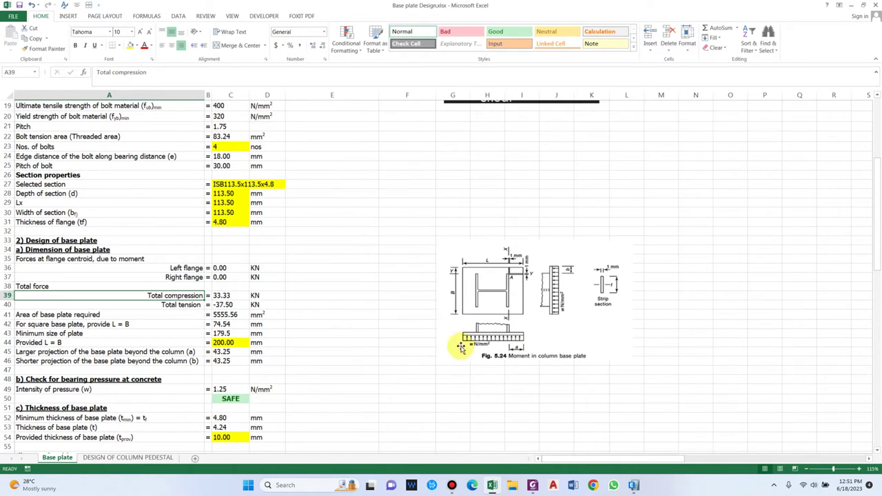
Step: Examine the formula for the required base plate area and trace its references to total compression and design compressive stress
{"action": "scroll", "coordinate": [158, 323], "scroll_direction": "down", "scroll_amount": 1}
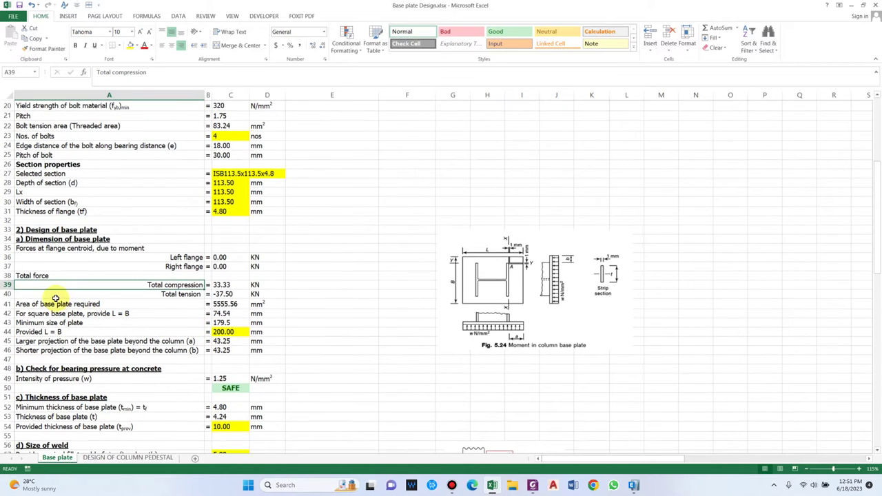
{"action": "left_click", "coordinate": [60, 304]}
{"action": "left_click", "coordinate": [232, 305]}
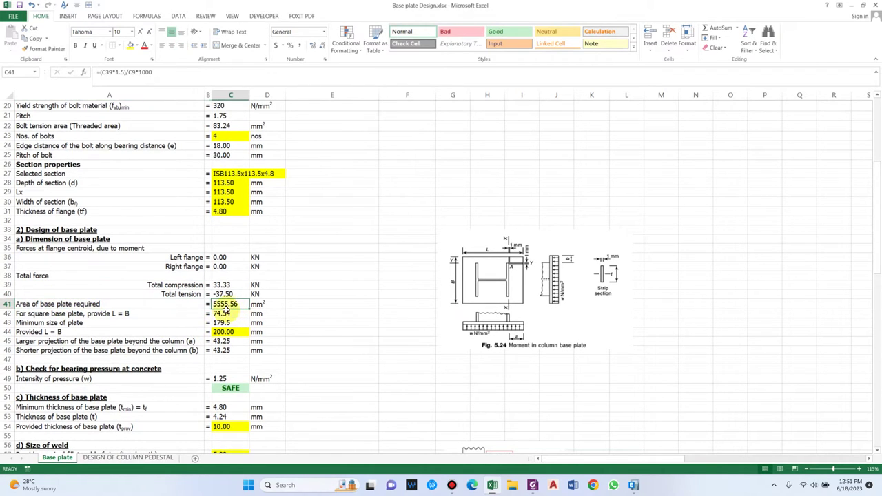
{"action": "left_click", "coordinate": [360, 324]}
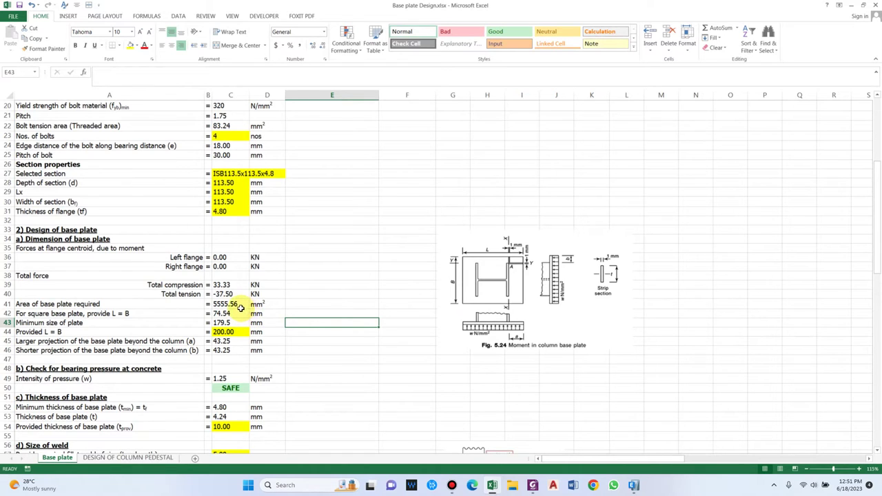
{"action": "left_click", "coordinate": [239, 306]}
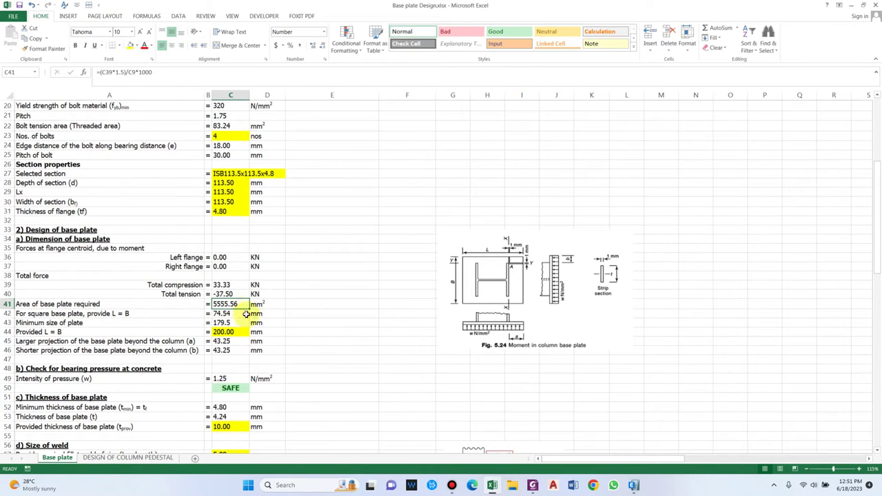
{"action": "left_click", "coordinate": [206, 71]}
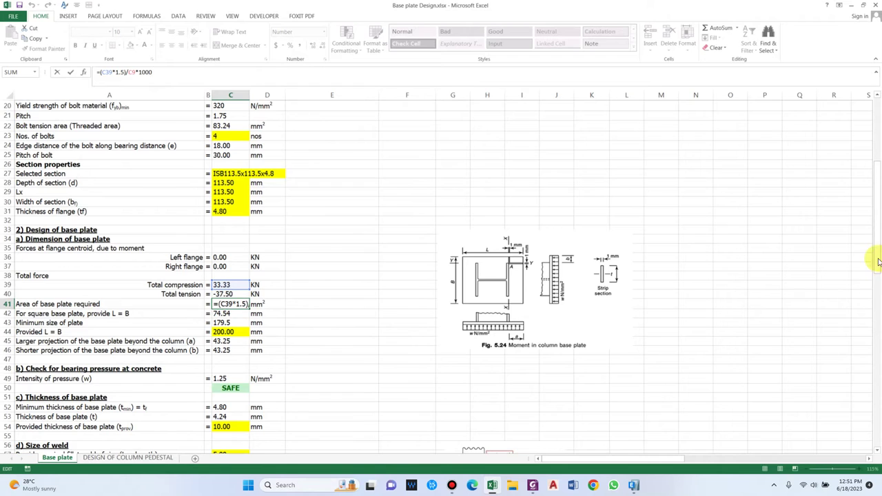
{"action": "left_click_drag", "start_coordinate": [879, 262], "coordinate": [872, 197]}
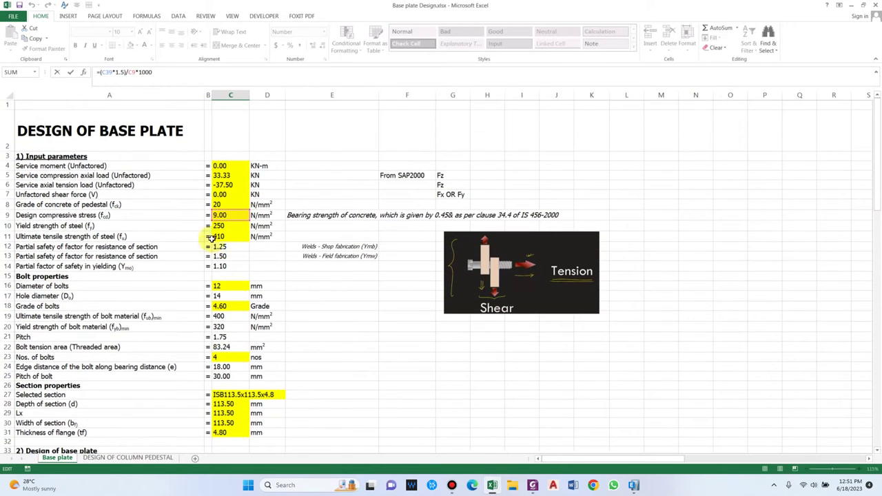
{"action": "left_click_drag", "start_coordinate": [875, 181], "coordinate": [878, 219]}
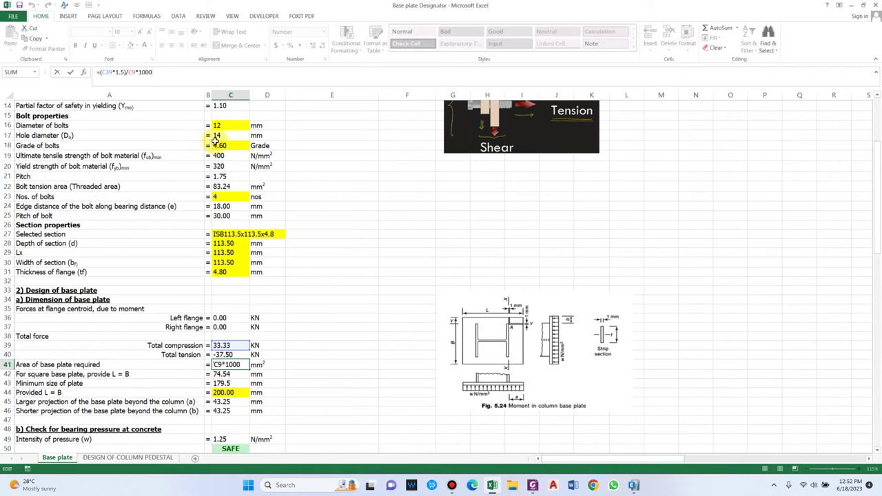
{"action": "key", "text": "ctrl+Return"}
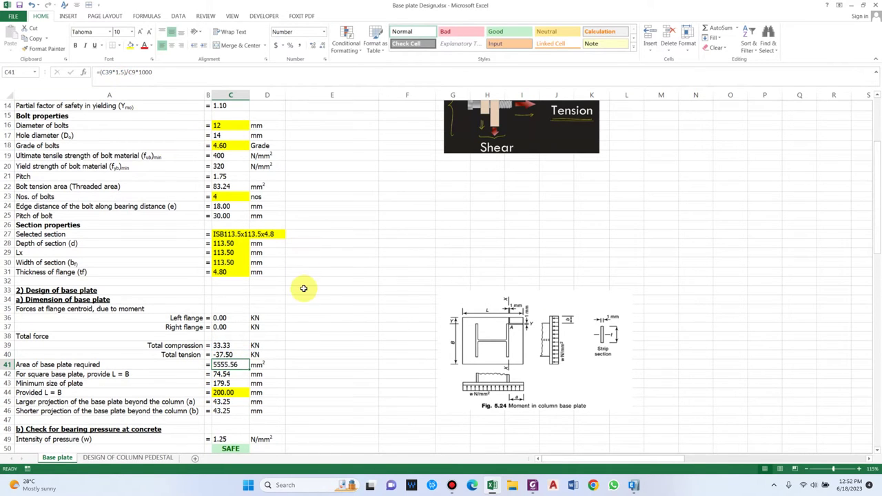
Step: Examine the square base plate side formula, the minimum size of plate and the provided L = B input
{"action": "scroll", "coordinate": [289, 293], "scroll_direction": "down", "scroll_amount": 1}
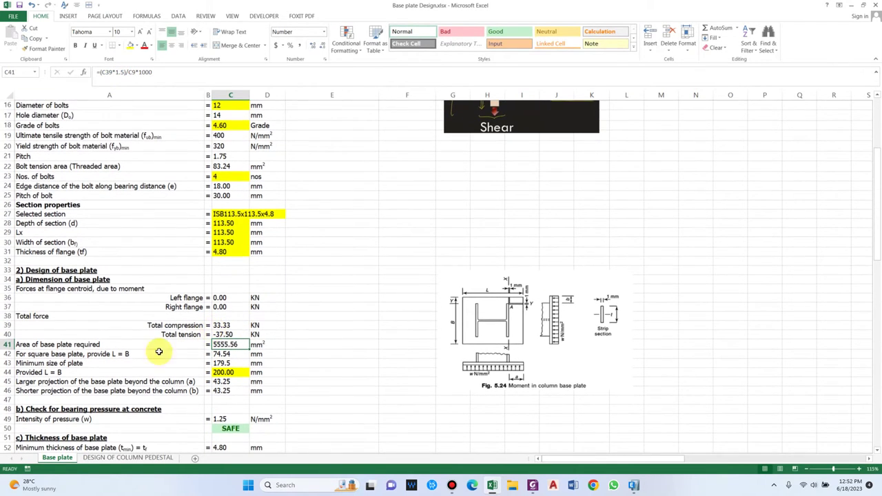
{"action": "left_click", "coordinate": [113, 354]}
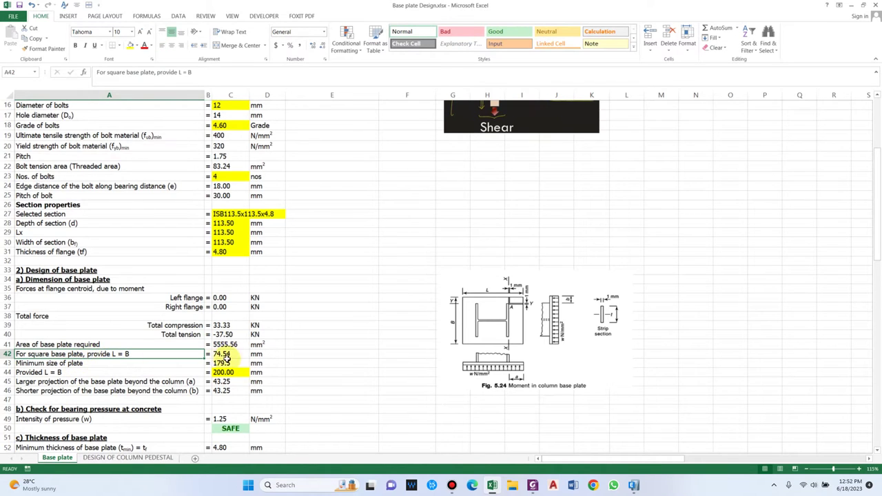
{"action": "left_click", "coordinate": [224, 354]}
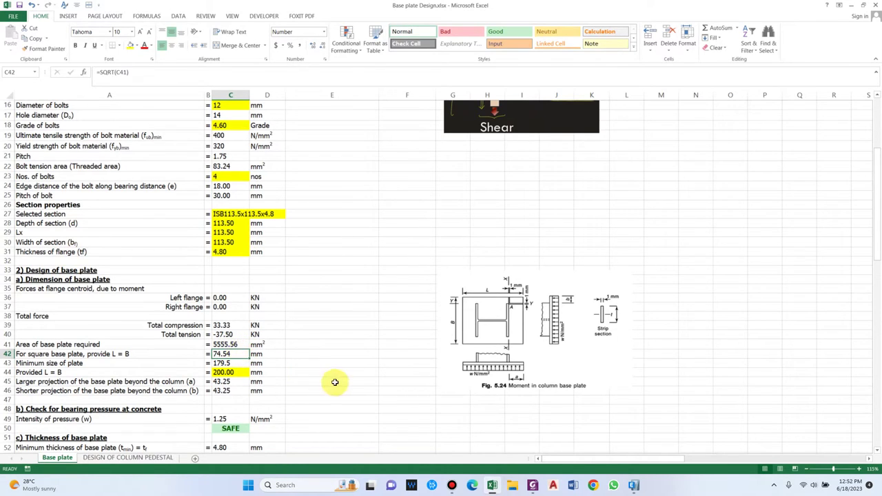
{"action": "scroll", "coordinate": [326, 373], "scroll_direction": "down", "scroll_amount": 1}
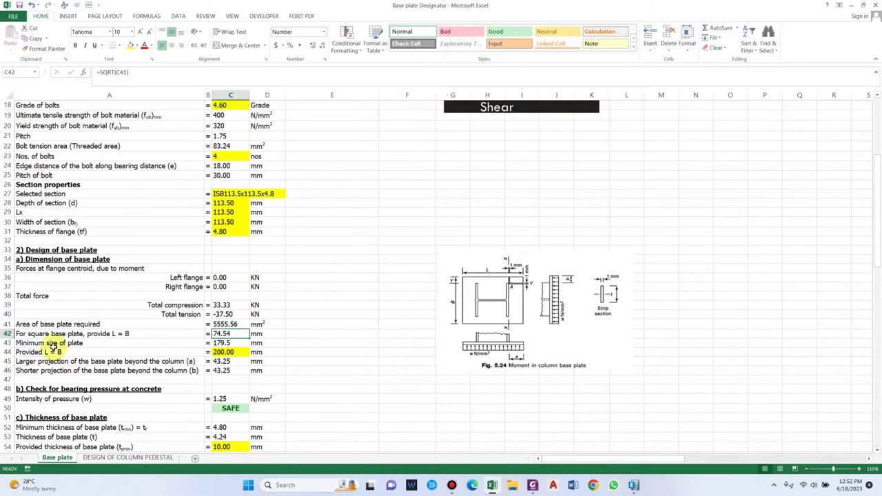
{"action": "scroll", "coordinate": [255, 333], "scroll_direction": "up", "scroll_amount": 1}
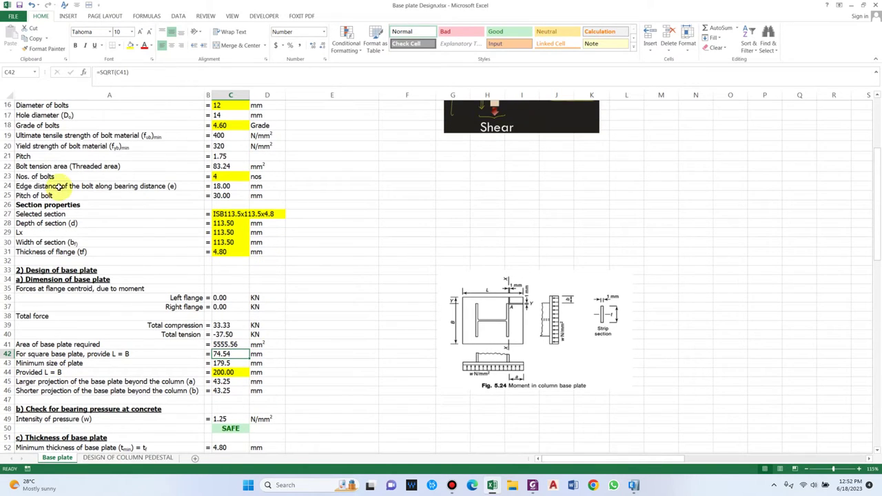
{"action": "scroll", "coordinate": [278, 264], "scroll_direction": "down", "scroll_amount": 1}
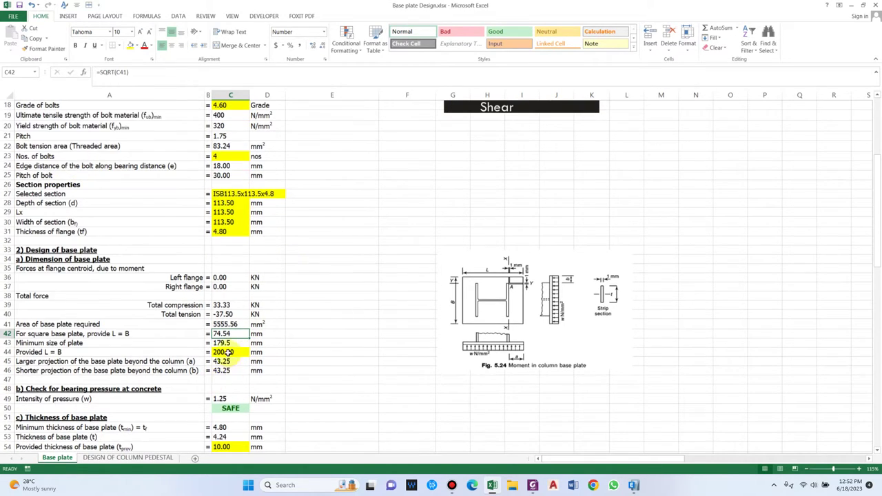
{"action": "left_click", "coordinate": [226, 344]}
{"action": "left_click", "coordinate": [229, 351]}
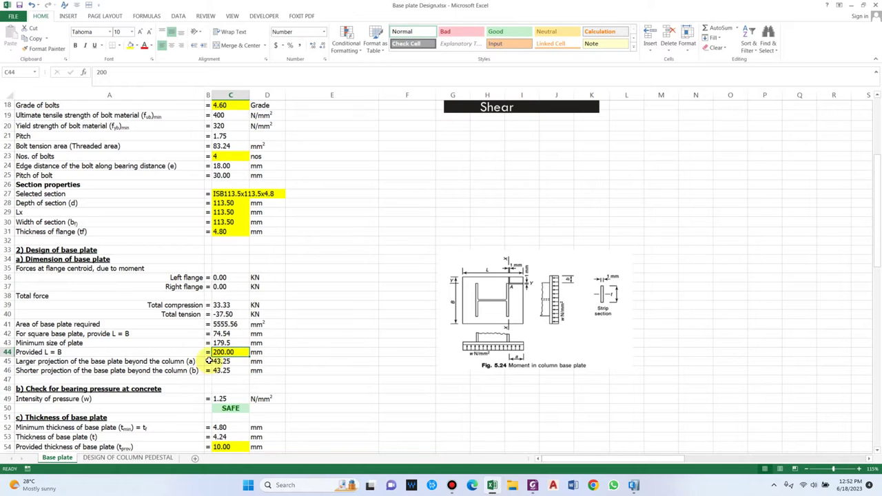
{"action": "left_click", "coordinate": [219, 361]}
{"action": "left_click", "coordinate": [218, 352]}
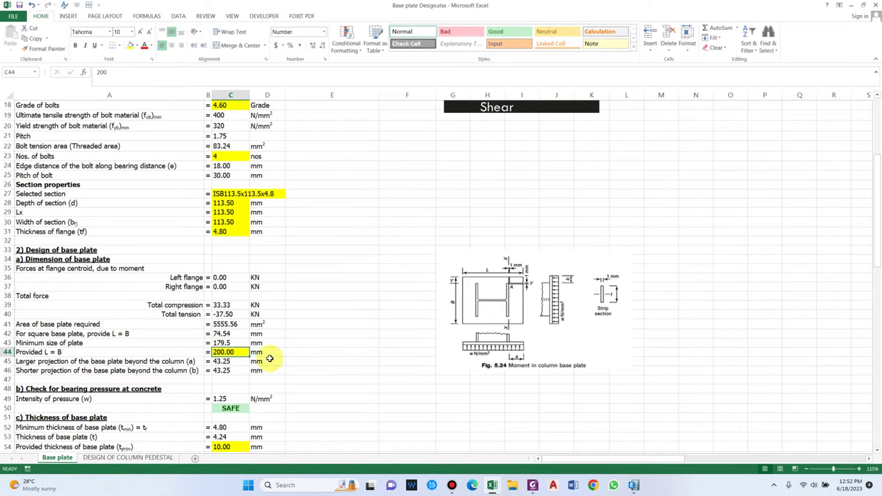
Step: Examine the larger and shorter projections of the base plate beyond the column against the moment in column base plate figure
{"action": "scroll", "coordinate": [251, 362], "scroll_direction": "down", "scroll_amount": 1}
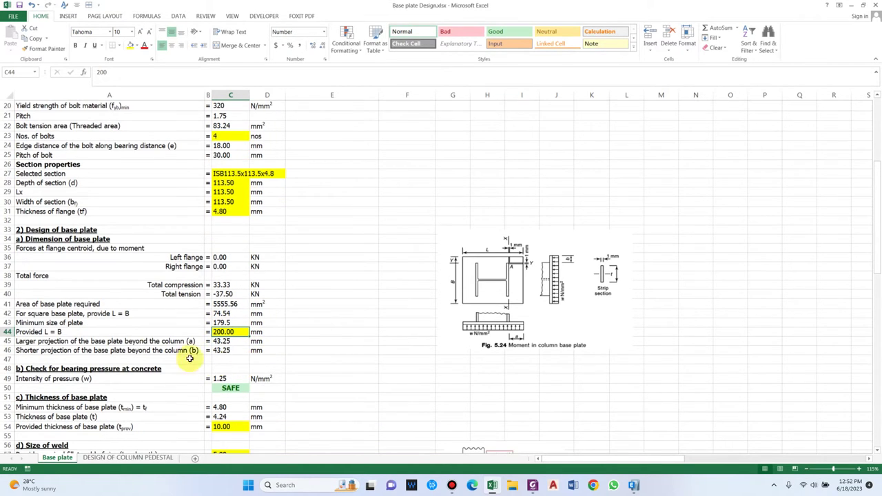
{"action": "scroll", "coordinate": [128, 345], "scroll_direction": "down", "scroll_amount": 1}
{"action": "left_click", "coordinate": [90, 321]}
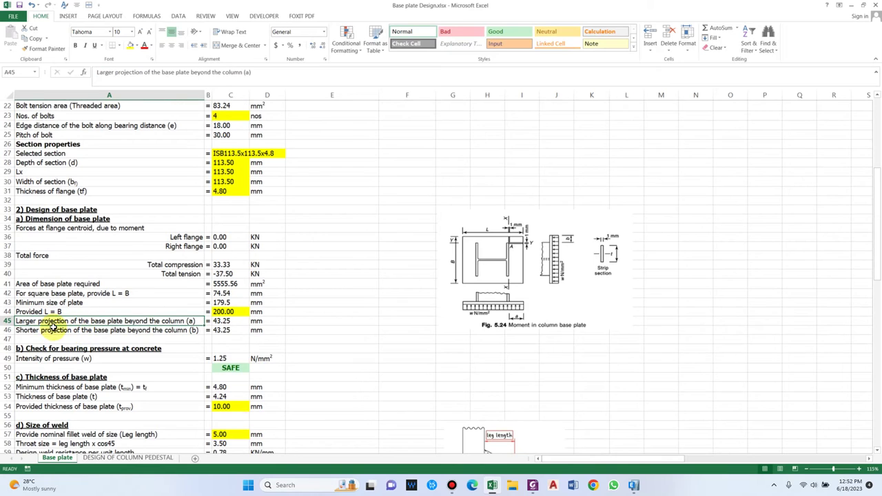
{"action": "left_click", "coordinate": [222, 332]}
{"action": "left_click", "coordinate": [487, 339]}
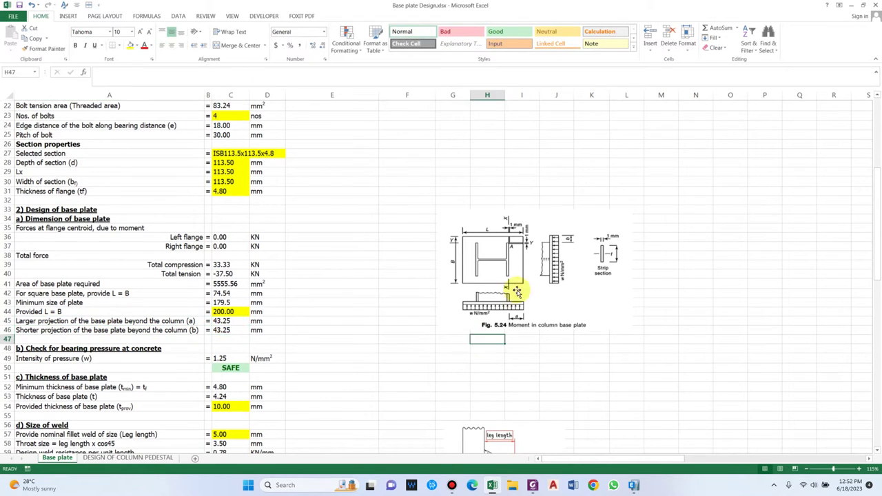
{"action": "scroll", "coordinate": [513, 289], "scroll_direction": "down", "scroll_amount": 1}
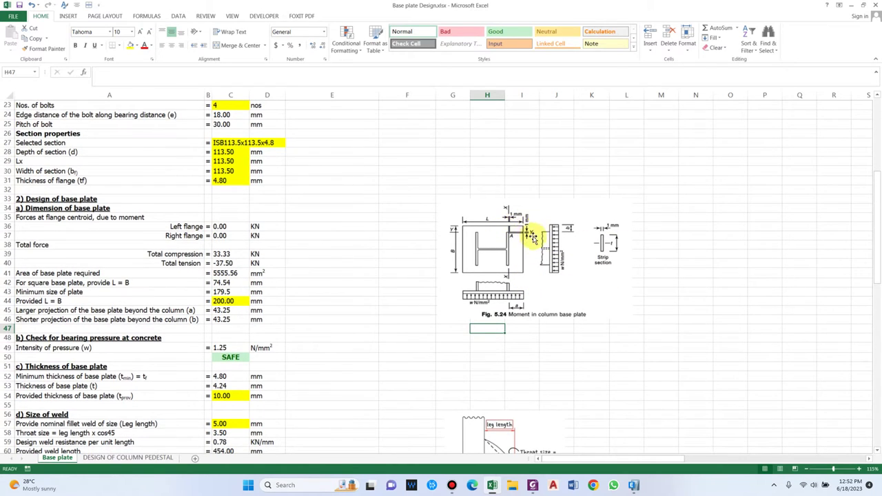
{"action": "scroll", "coordinate": [530, 275], "scroll_direction": "down", "scroll_amount": 1}
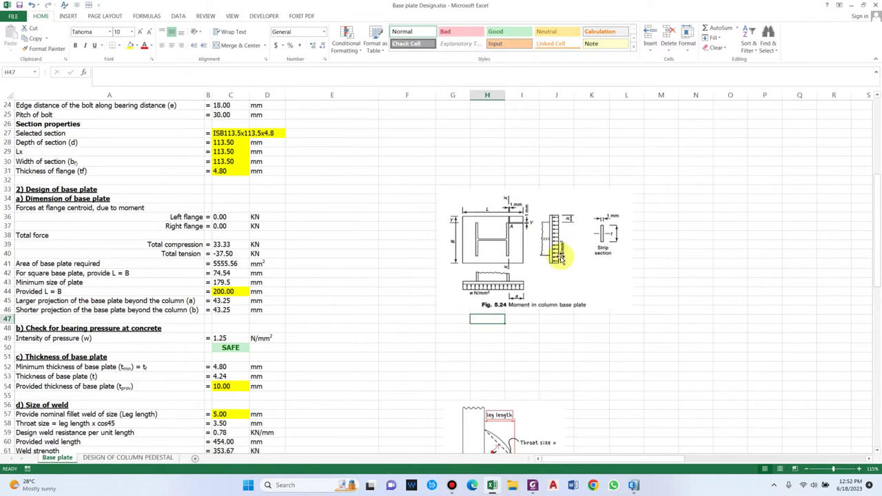
{"action": "scroll", "coordinate": [129, 282], "scroll_direction": "down", "scroll_amount": 1}
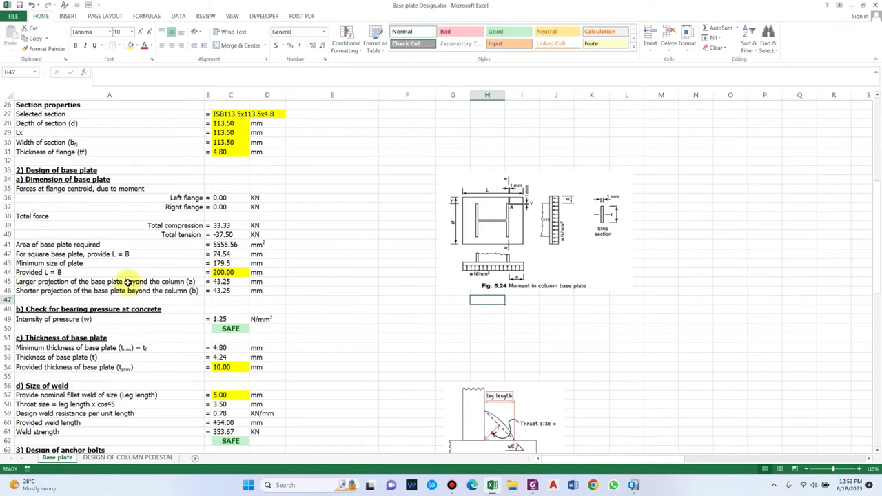
Step: Examine the provided L = B input and trace the references of the intensity of pressure formula in the bearing pressure check
{"action": "left_click", "coordinate": [228, 272]}
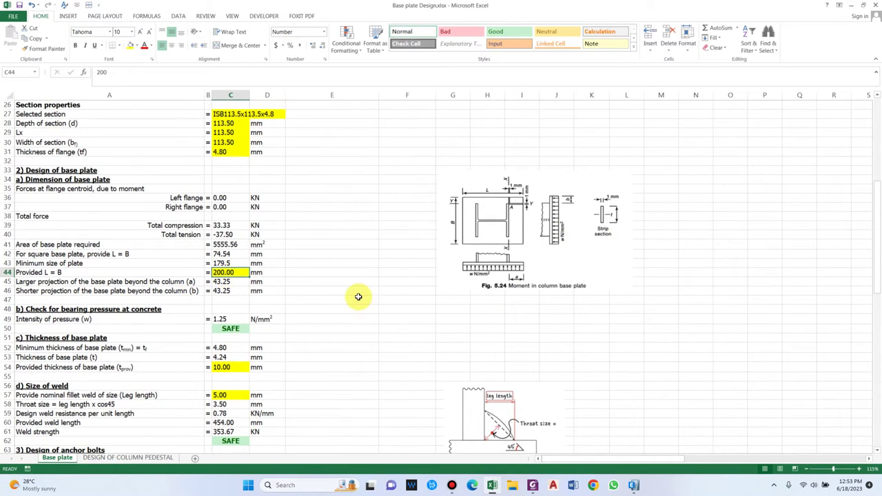
{"action": "scroll", "coordinate": [275, 292], "scroll_direction": "down", "scroll_amount": 1}
{"action": "left_click", "coordinate": [64, 299]}
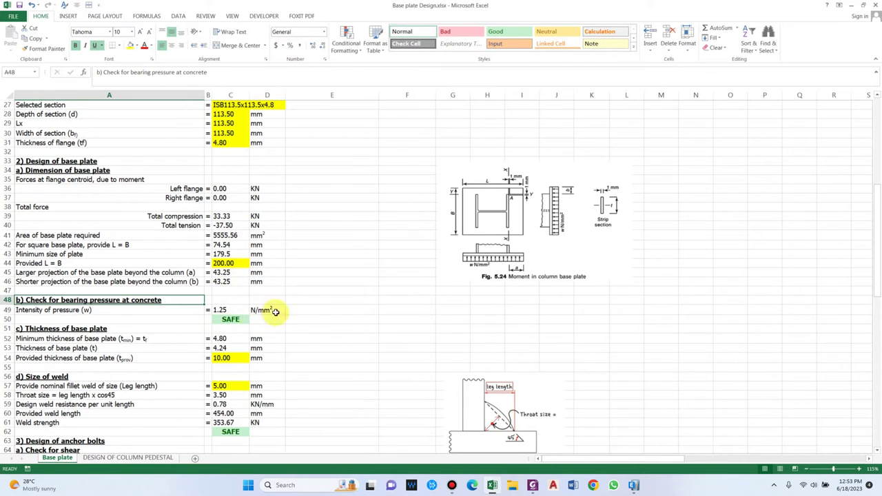
{"action": "left_click", "coordinate": [100, 311]}
{"action": "left_click", "coordinate": [227, 310]}
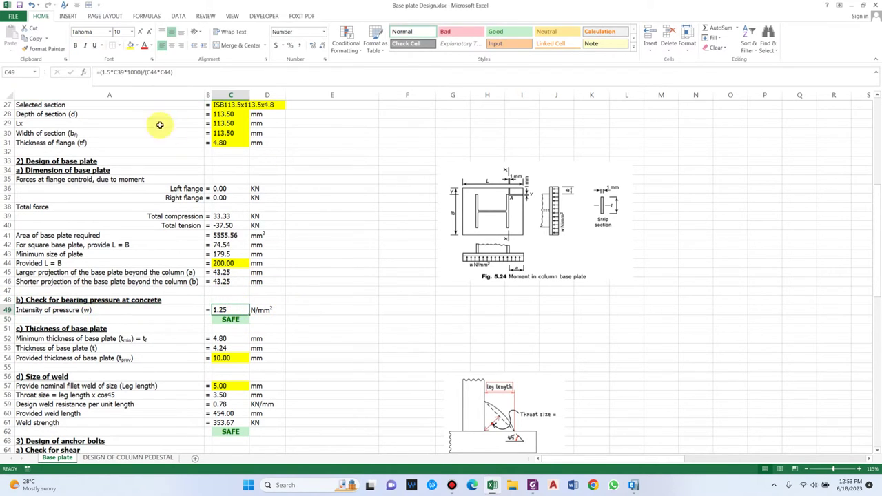
{"action": "left_click", "coordinate": [191, 72]}
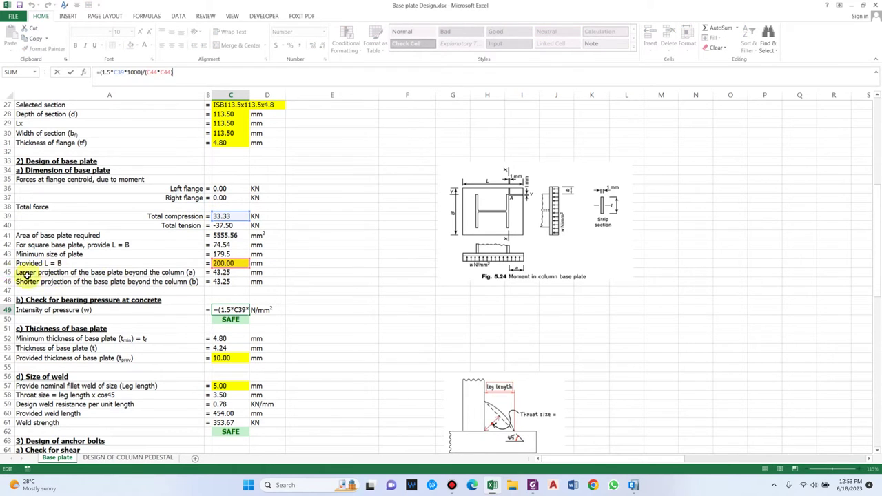
{"action": "key", "text": "Escape"}
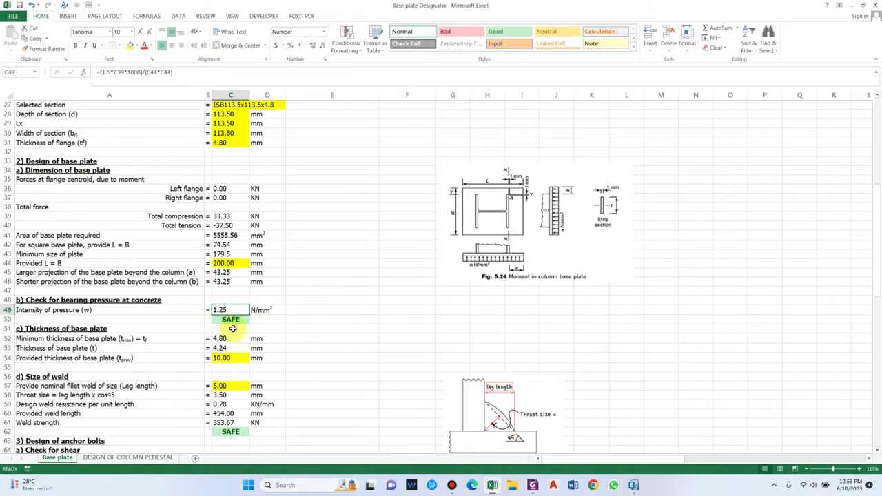
Step: Trace the bearing pressure safety check formula to the intensity of pressure and the design compressive stress input
{"action": "left_click", "coordinate": [230, 319]}
{"action": "left_click", "coordinate": [189, 73]}
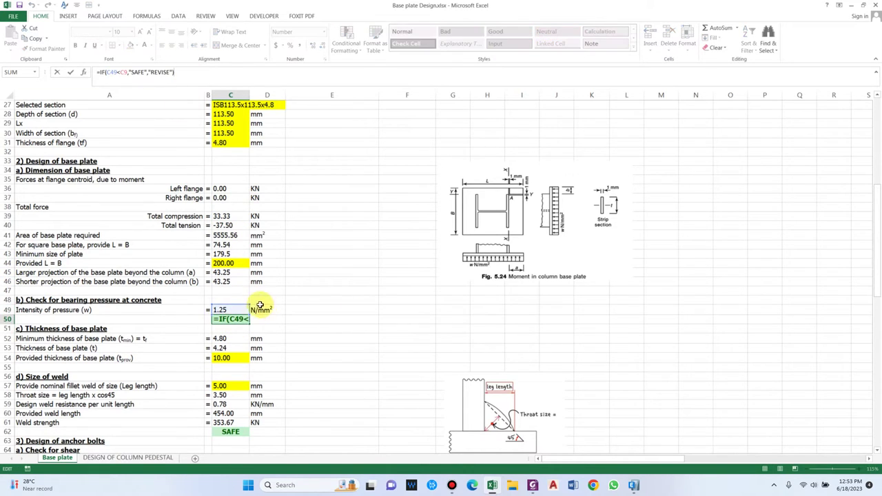
{"action": "left_click_drag", "start_coordinate": [872, 233], "coordinate": [878, 120]}
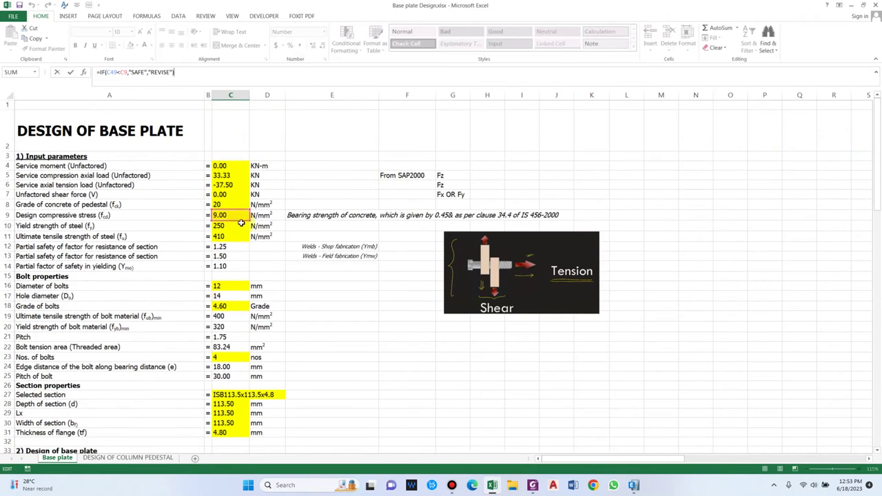
{"action": "key", "text": "Escape"}
Step: Examine the minimum thickness of base plate under the thickness of base plate heading
{"action": "scroll", "coordinate": [296, 317], "scroll_direction": "down", "scroll_amount": 8}
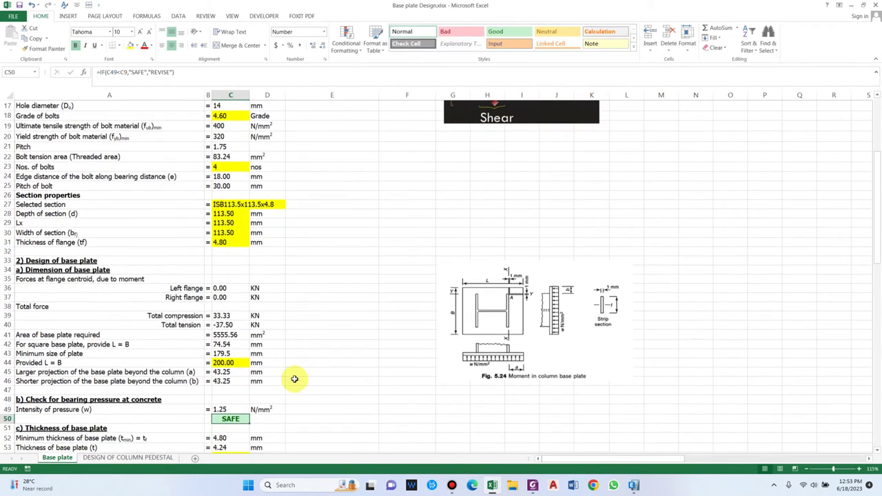
{"action": "scroll", "coordinate": [88, 374], "scroll_direction": "down", "scroll_amount": 1}
{"action": "left_click", "coordinate": [75, 338]}
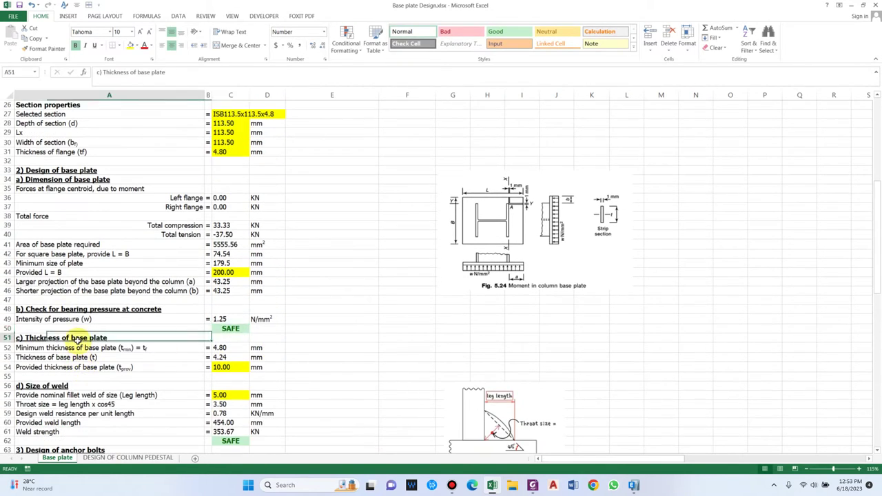
{"action": "left_click", "coordinate": [52, 357]}
{"action": "left_click", "coordinate": [60, 348]}
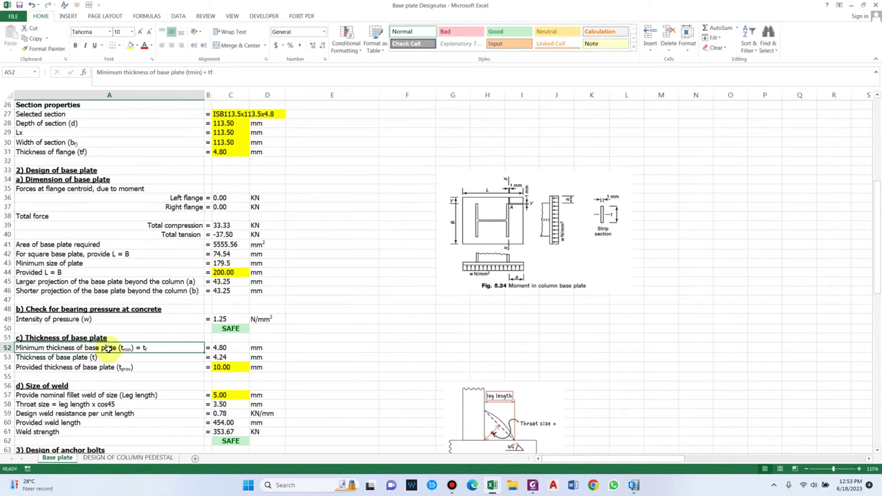
{"action": "left_click", "coordinate": [230, 347]}
{"action": "scroll", "coordinate": [330, 348], "scroll_direction": "down", "scroll_amount": 1}
{"action": "left_click", "coordinate": [144, 341]}
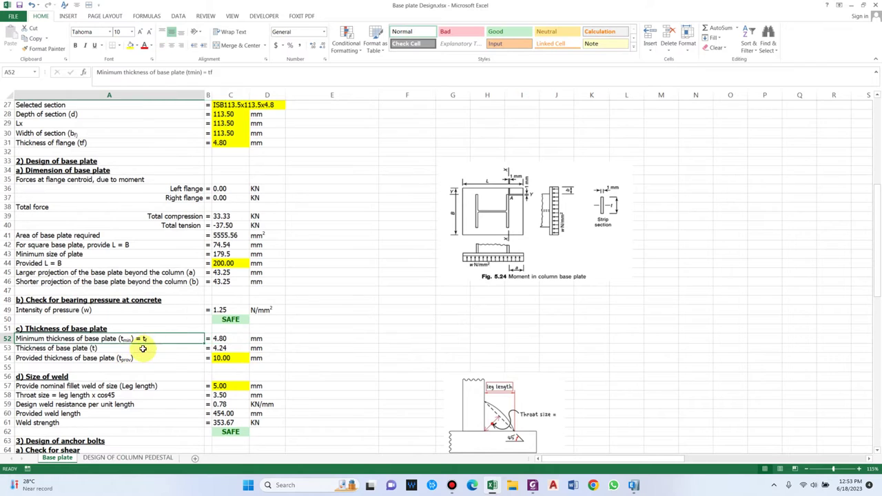
Step: Trace the references of the base plate thickness (t) formula and examine the provided thickness input
{"action": "left_click", "coordinate": [143, 349]}
{"action": "left_click", "coordinate": [230, 349]}
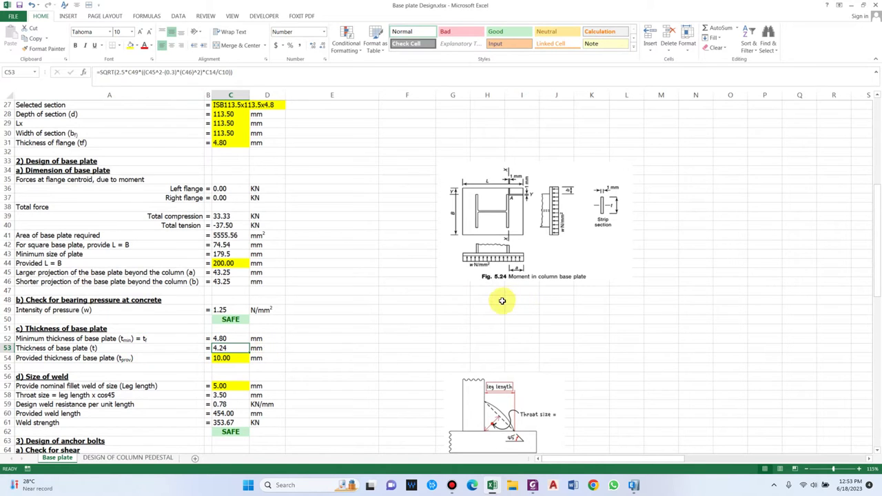
{"action": "left_click", "coordinate": [216, 72]}
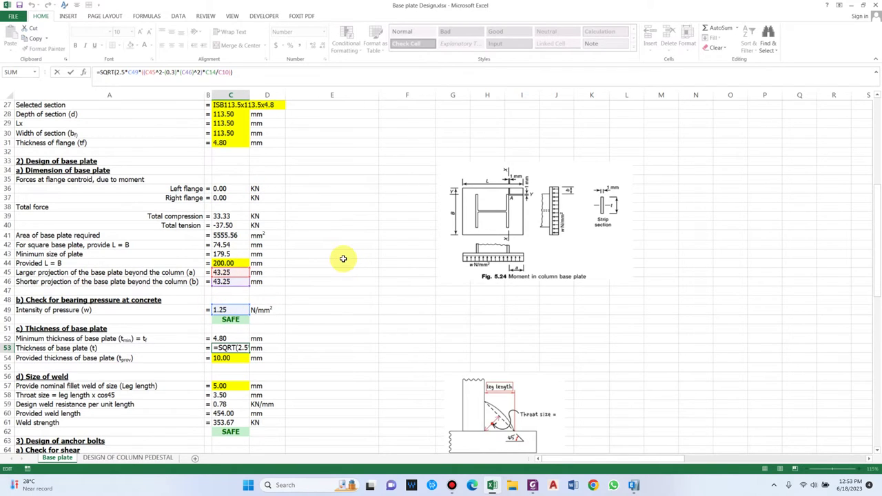
{"action": "key", "text": "Escape"}
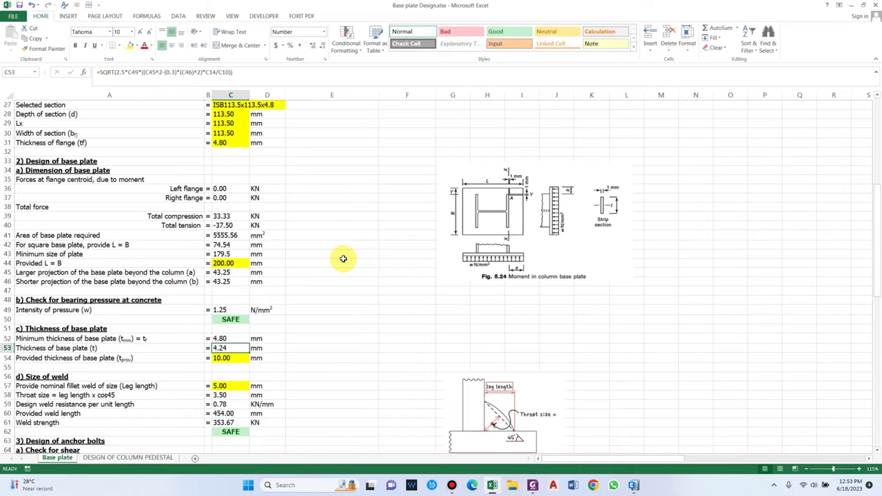
{"action": "left_click", "coordinate": [224, 357]}
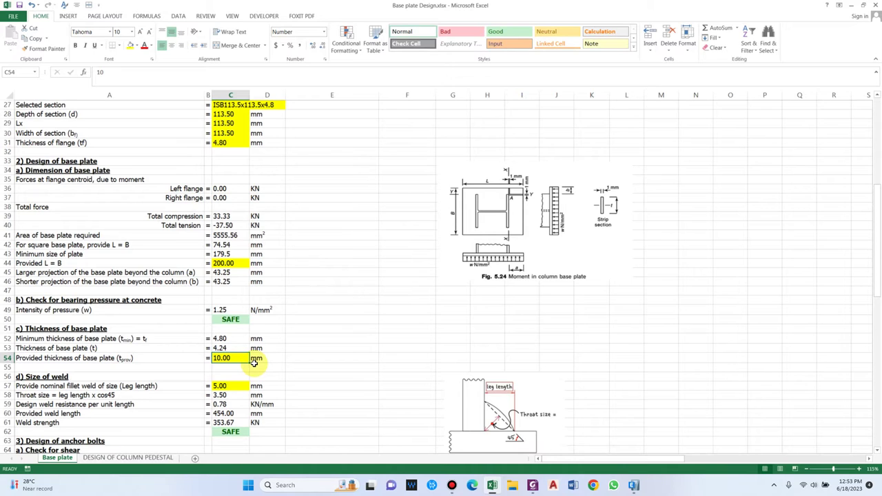
{"action": "scroll", "coordinate": [268, 363], "scroll_direction": "down", "scroll_amount": 1}
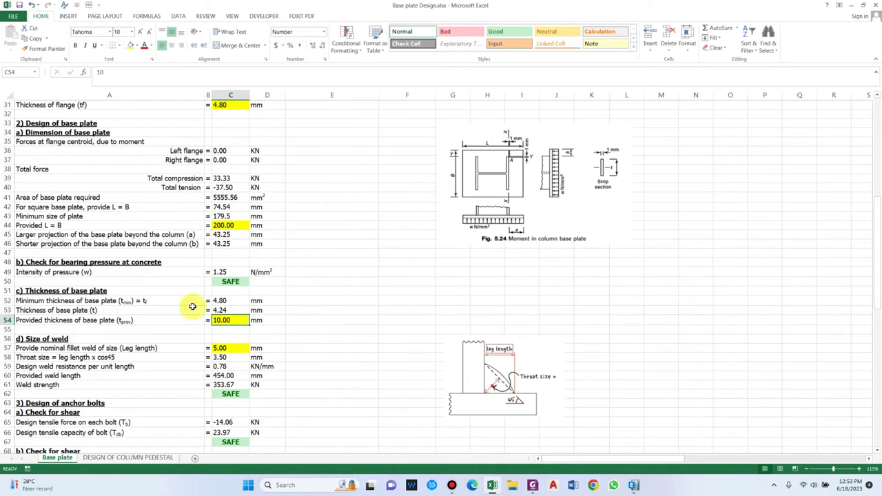
{"action": "left_click", "coordinate": [43, 319]}
Step: Examine the nominal fillet weld leg length and the throat size row in the size of weld section
{"action": "scroll", "coordinate": [392, 359], "scroll_direction": "down", "scroll_amount": 1}
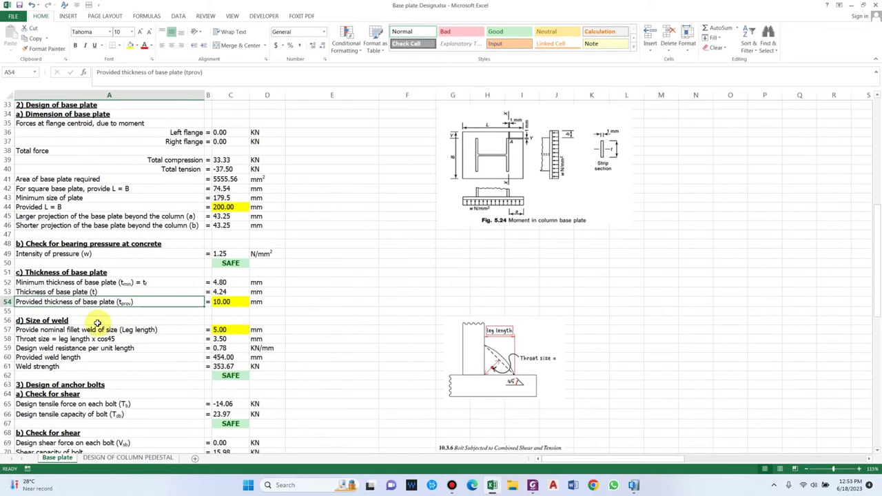
{"action": "left_click", "coordinate": [98, 321]}
{"action": "left_click", "coordinate": [383, 334]}
{"action": "scroll", "coordinate": [262, 331], "scroll_direction": "down", "scroll_amount": 1}
{"action": "left_click", "coordinate": [169, 311]}
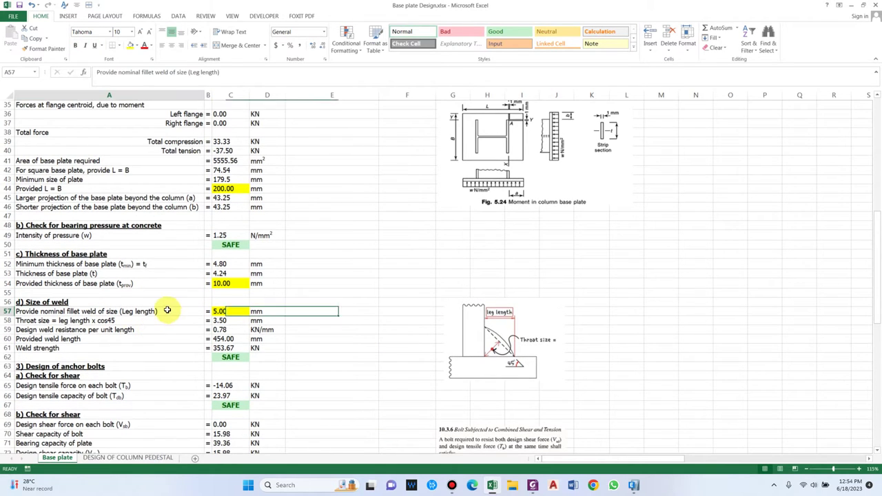
{"action": "left_click", "coordinate": [224, 311]}
{"action": "left_click", "coordinate": [81, 321]}
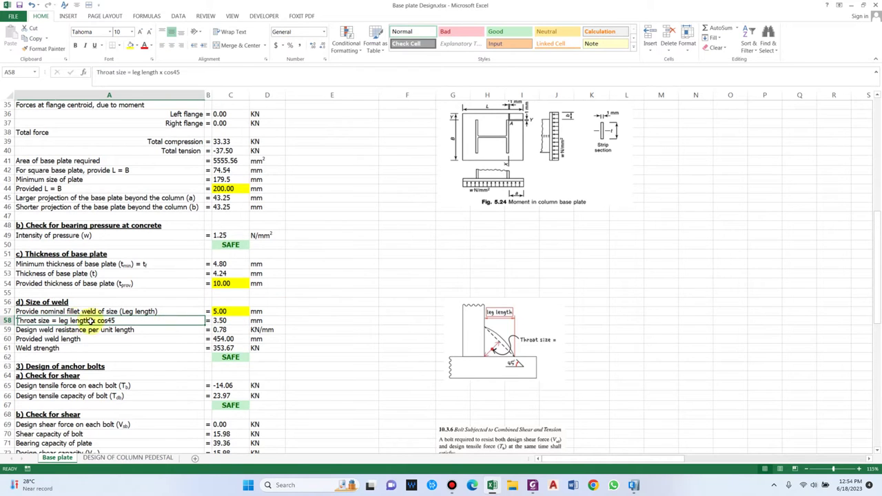
Step: Trace the design weld resistance per unit length formula to the steel's ultimate tensile strength and the weld leg length
{"action": "scroll", "coordinate": [513, 337], "scroll_direction": "down", "scroll_amount": 2}
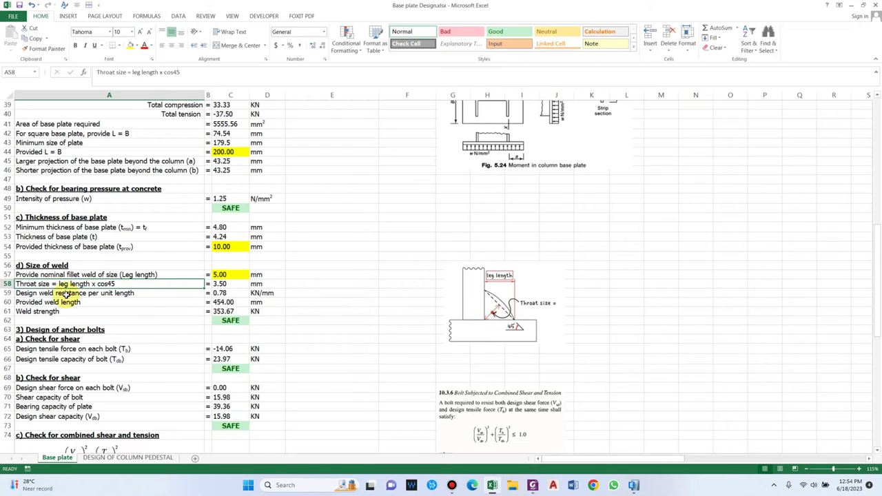
{"action": "left_click", "coordinate": [230, 293]}
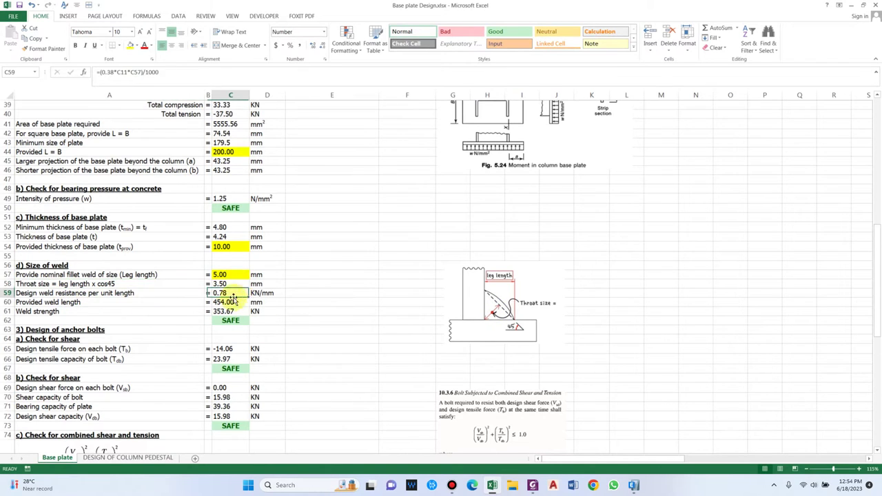
{"action": "left_click", "coordinate": [159, 71]}
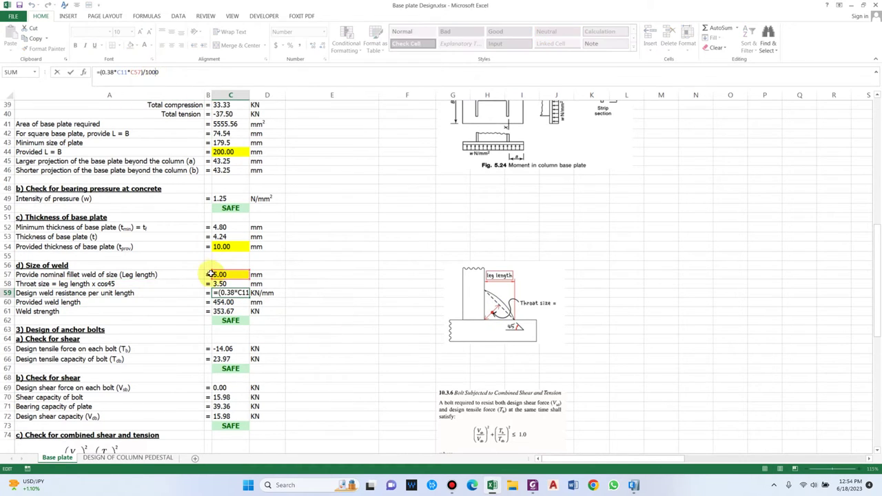
{"action": "scroll", "coordinate": [874, 252], "scroll_direction": "up", "scroll_amount": 12}
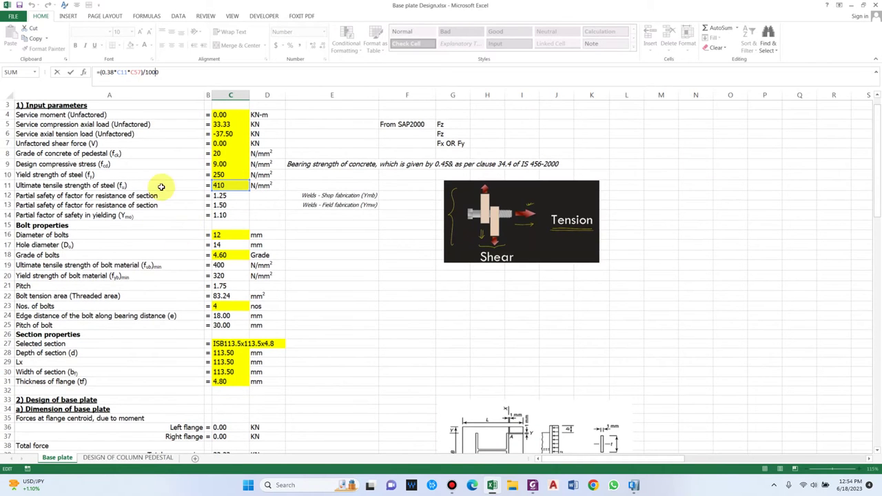
{"action": "key", "text": "Escape"}
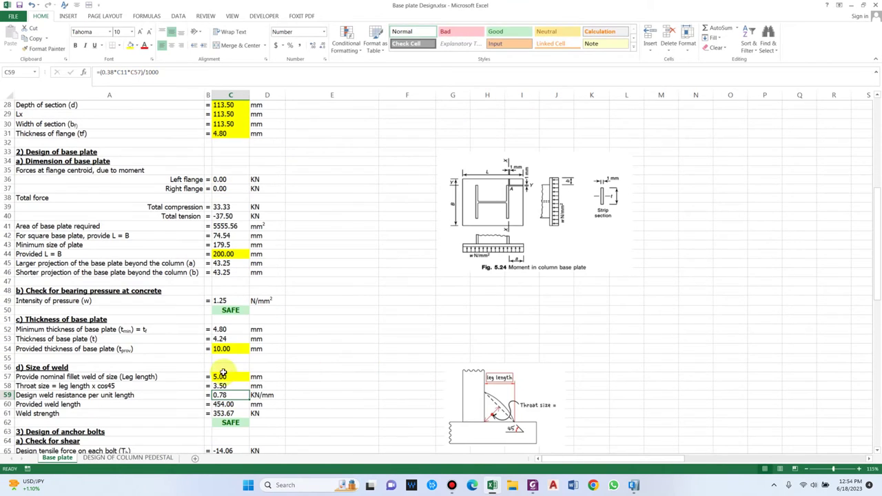
Step: Trace the provided weld length formula to the section's depth and width and compare it with the column base plate figure
{"action": "scroll", "coordinate": [344, 400], "scroll_direction": "down", "scroll_amount": 1}
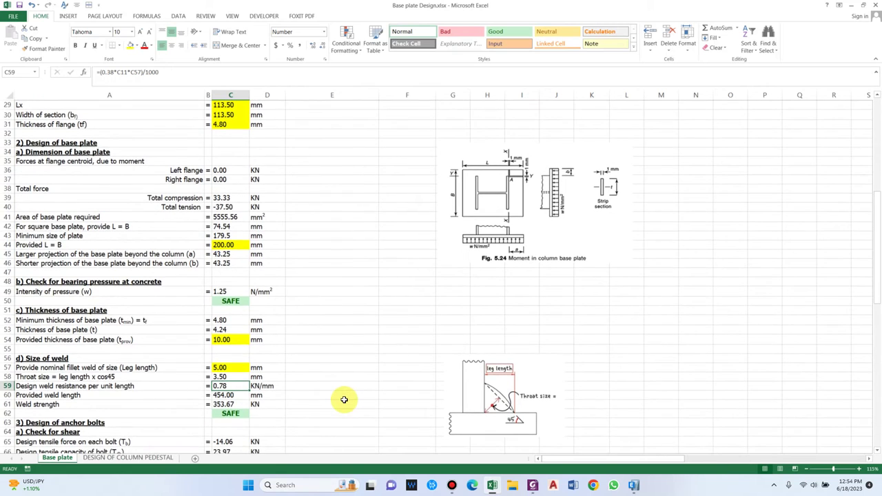
{"action": "scroll", "coordinate": [344, 399], "scroll_direction": "down", "scroll_amount": 2}
{"action": "left_click", "coordinate": [108, 374]}
{"action": "scroll", "coordinate": [310, 378], "scroll_direction": "down", "scroll_amount": 1}
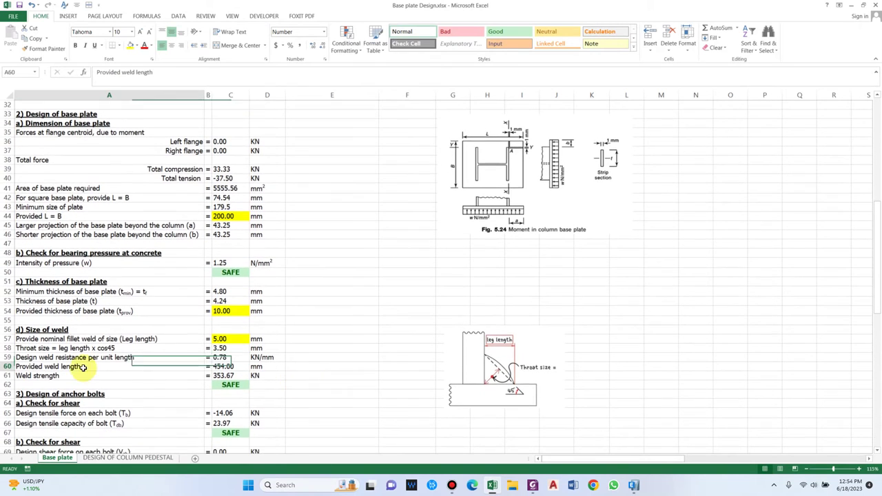
{"action": "left_click", "coordinate": [228, 367]}
{"action": "left_click", "coordinate": [229, 71]}
{"action": "scroll", "coordinate": [872, 193], "scroll_direction": "up", "scroll_amount": 6}
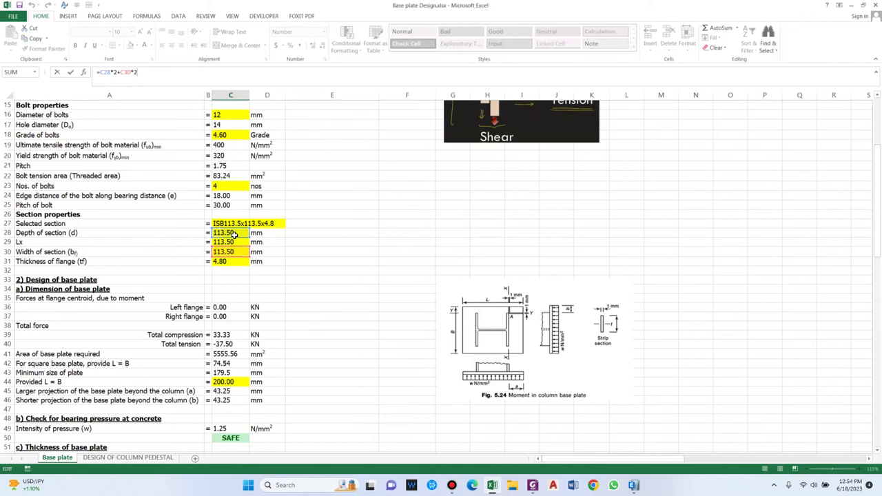
{"action": "key", "text": "Escape"}
{"action": "scroll", "coordinate": [498, 251], "scroll_direction": "down", "scroll_amount": 4}
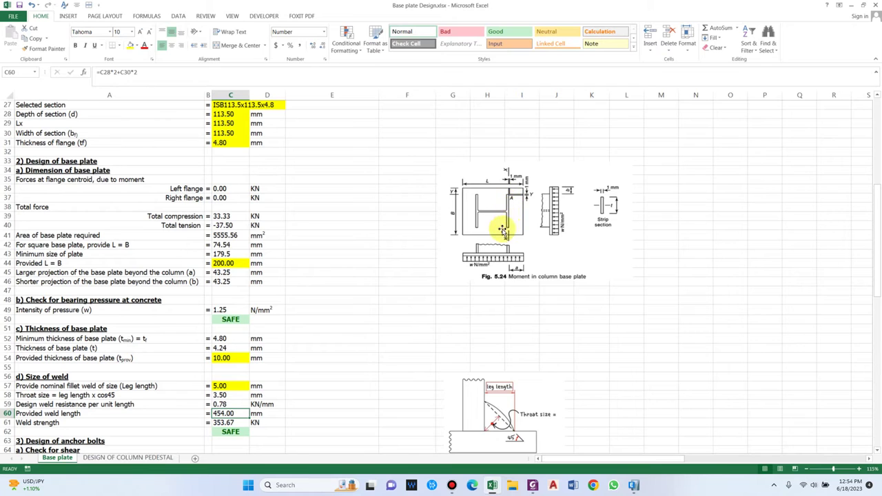
Step: Examine the weld strength formula and trace its safety check to the weld strength and total tension
{"action": "scroll", "coordinate": [255, 296], "scroll_direction": "down", "scroll_amount": 2}
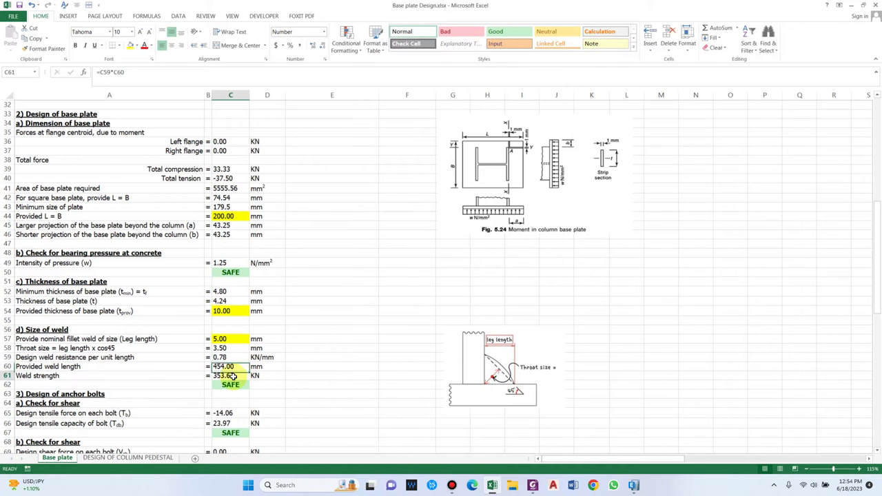
{"action": "scroll", "coordinate": [234, 365], "scroll_direction": "down", "scroll_amount": 1}
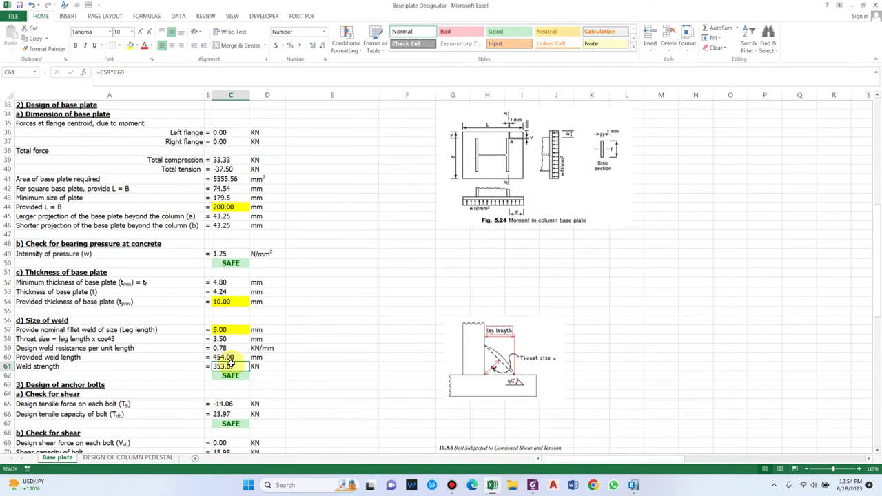
{"action": "scroll", "coordinate": [323, 356], "scroll_direction": "down", "scroll_amount": 2}
{"action": "left_click", "coordinate": [232, 365]}
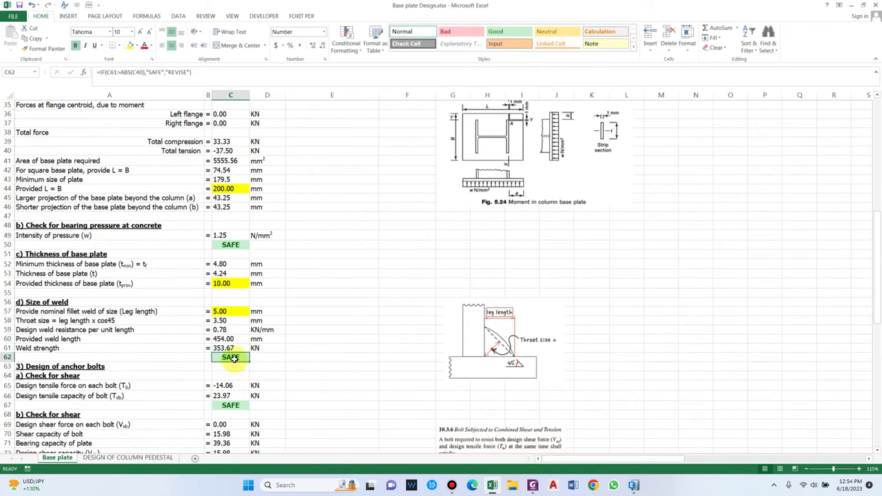
{"action": "left_click", "coordinate": [208, 71]}
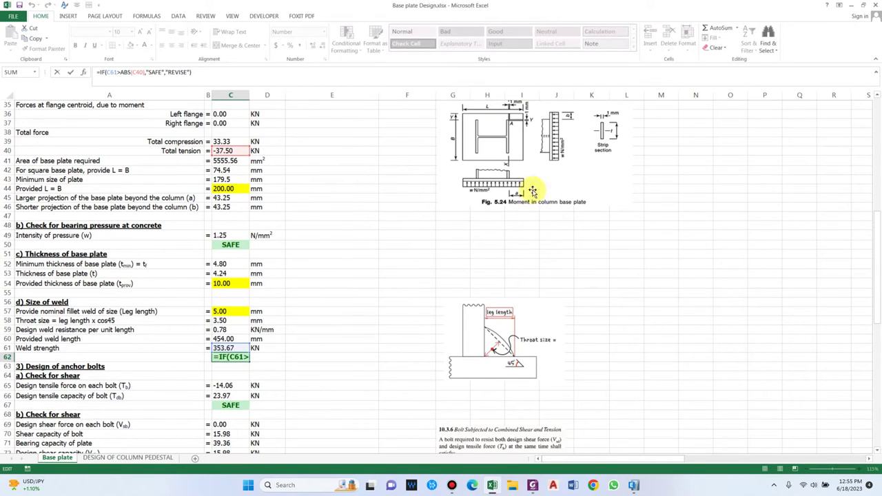
{"action": "key", "text": "ctrl+Return"}
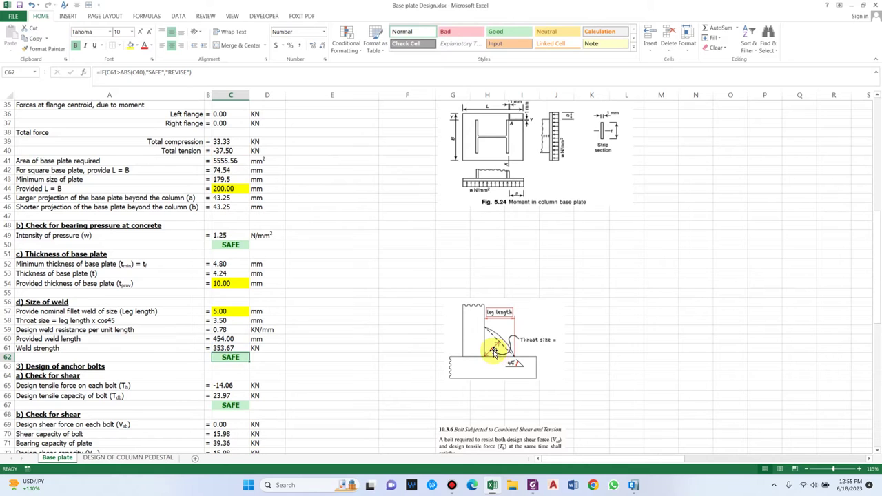
Step: Examine the anchor bolt tension check and trace the design tensile force per bolt formula to the total tension row
{"action": "scroll", "coordinate": [476, 342], "scroll_direction": "down", "scroll_amount": 3}
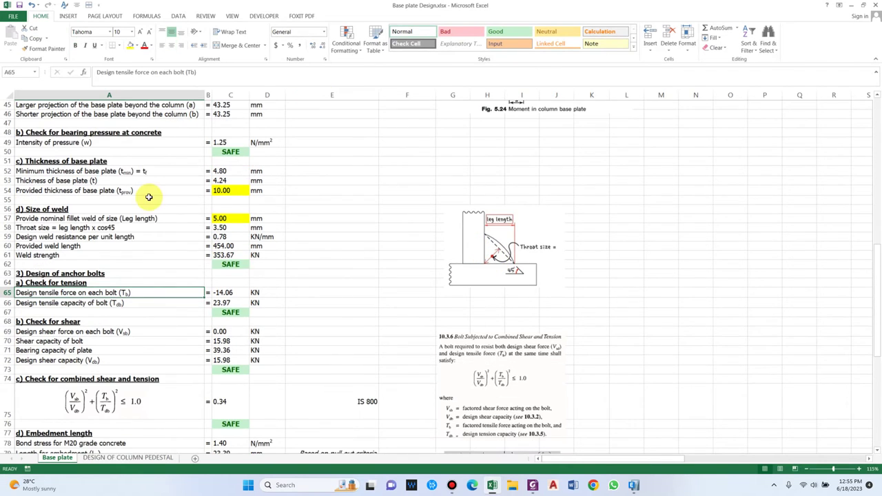
{"action": "left_click", "coordinate": [76, 276]}
{"action": "left_click", "coordinate": [65, 283]}
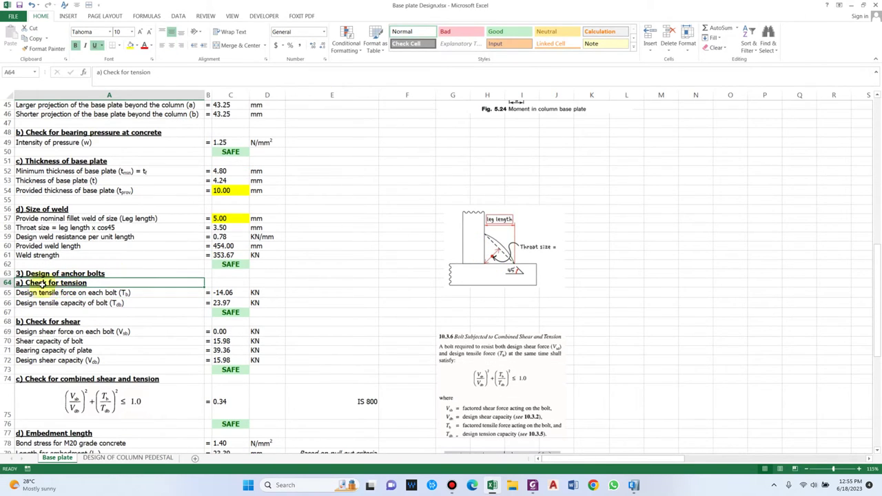
{"action": "left_click", "coordinate": [69, 292]}
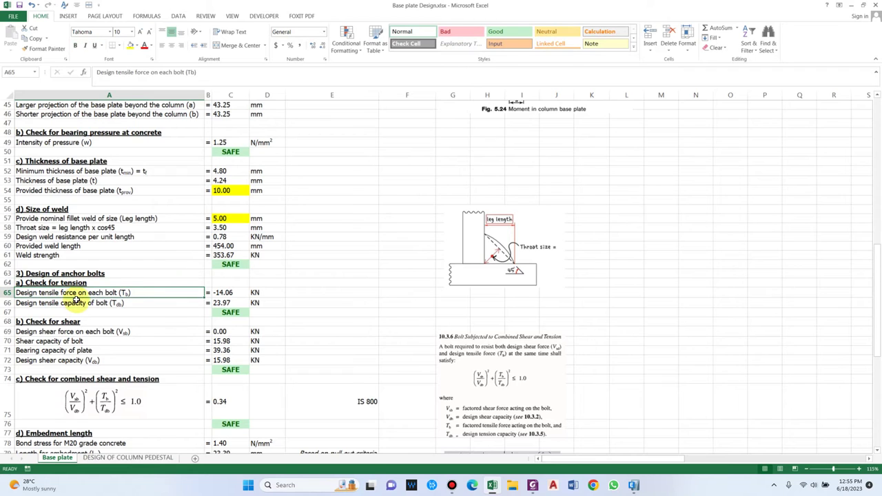
{"action": "left_click", "coordinate": [235, 294]}
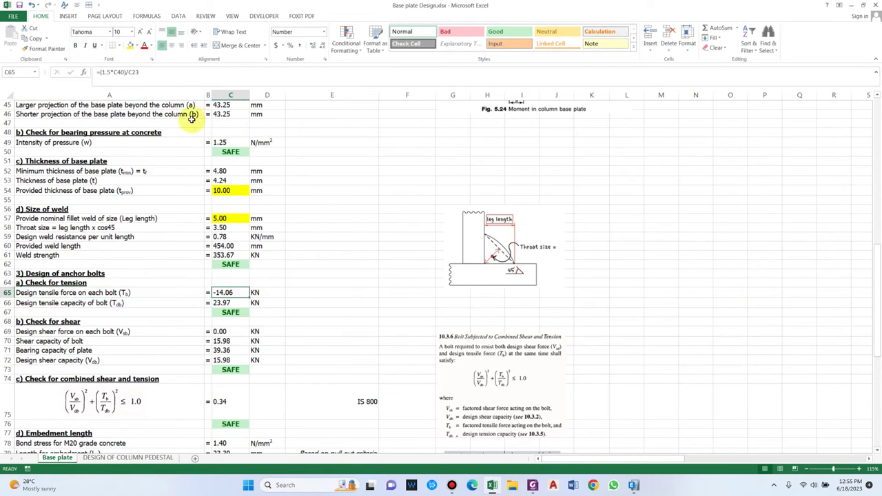
{"action": "left_click", "coordinate": [151, 75]}
{"action": "left_click_drag", "start_coordinate": [876, 296], "coordinate": [876, 189]}
{"action": "key", "text": "Escape"}
{"action": "scroll", "coordinate": [120, 173], "scroll_direction": "down", "scroll_amount": 3}
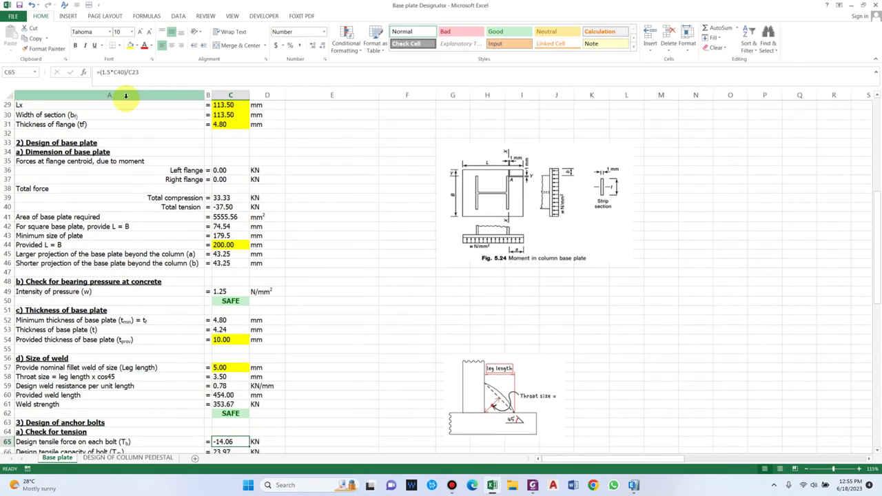
{"action": "scroll", "coordinate": [255, 339], "scroll_direction": "down", "scroll_amount": 2}
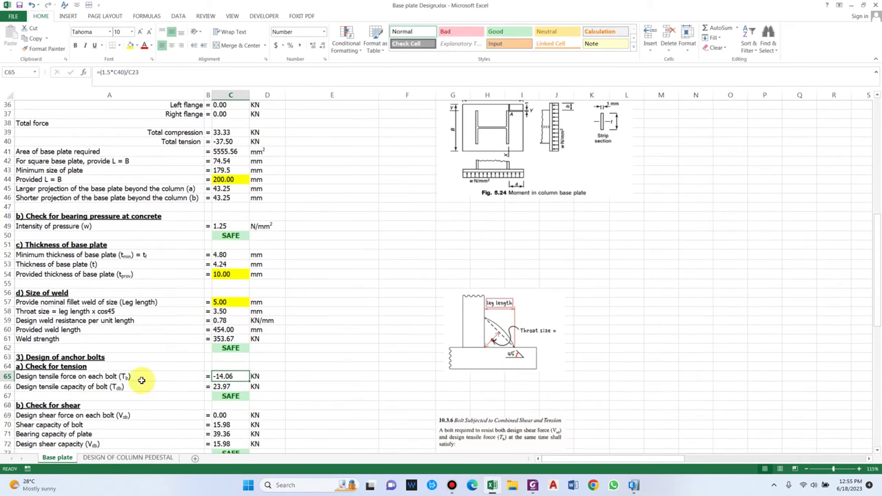
{"action": "scroll", "coordinate": [306, 377], "scroll_direction": "down", "scroll_amount": 1}
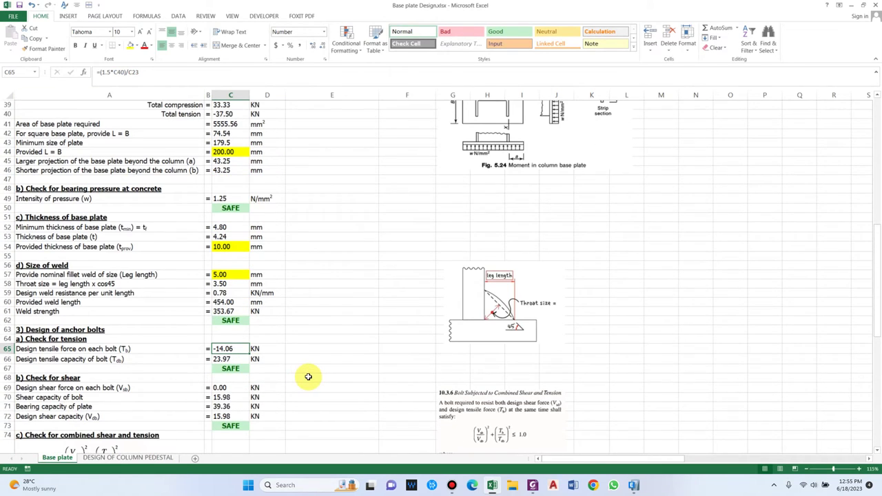
{"action": "scroll", "coordinate": [307, 377], "scroll_direction": "down", "scroll_amount": 1}
Step: Examine the bolt's design tensile capacity row and the formula of the tension safety check
{"action": "left_click", "coordinate": [86, 350]}
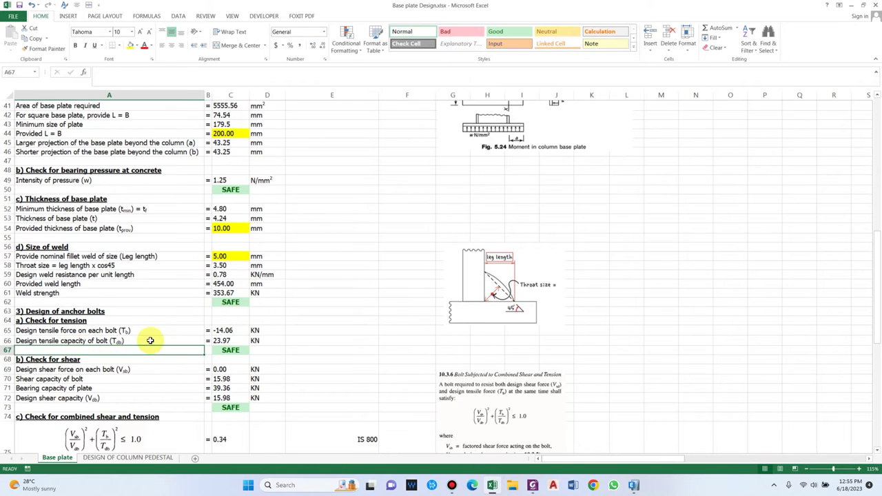
{"action": "left_click", "coordinate": [149, 340]}
{"action": "scroll", "coordinate": [124, 347], "scroll_direction": "up", "scroll_amount": 1}
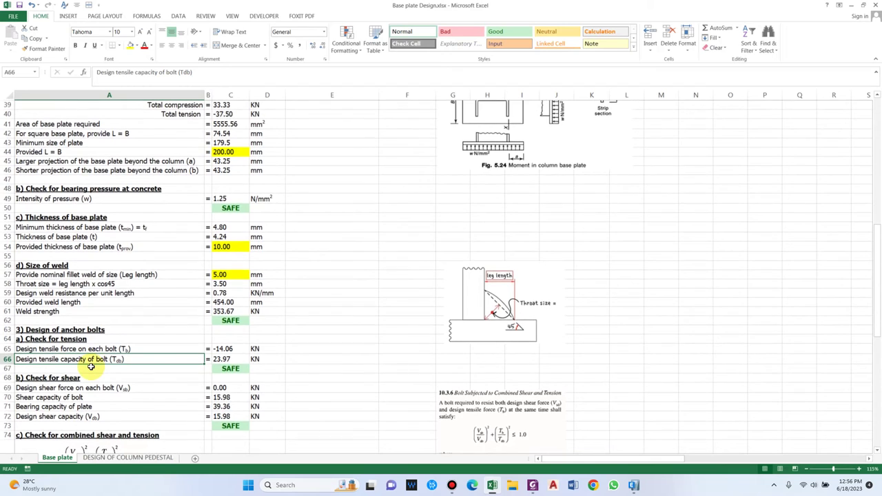
{"action": "scroll", "coordinate": [90, 369], "scroll_direction": "down", "scroll_amount": 1}
{"action": "left_click", "coordinate": [221, 351]}
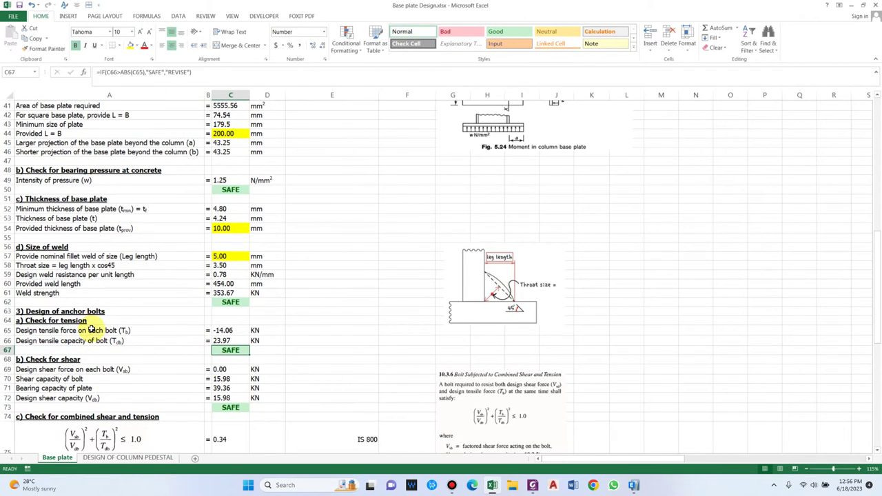
Step: Examine the anchor bolt shear check rows and trace its safety formula to the design shear capacity and design shear force
{"action": "scroll", "coordinate": [231, 372], "scroll_direction": "down", "scroll_amount": 3}
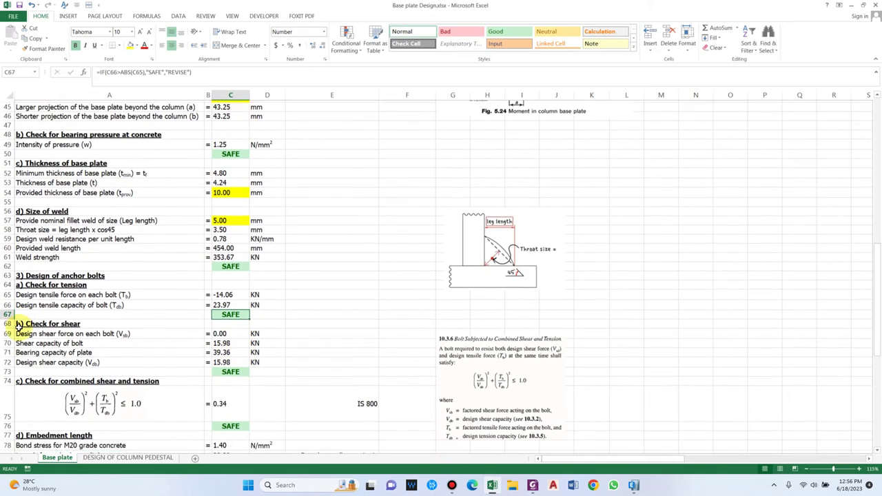
{"action": "scroll", "coordinate": [19, 324], "scroll_direction": "down", "scroll_amount": 1}
{"action": "left_click", "coordinate": [77, 322]}
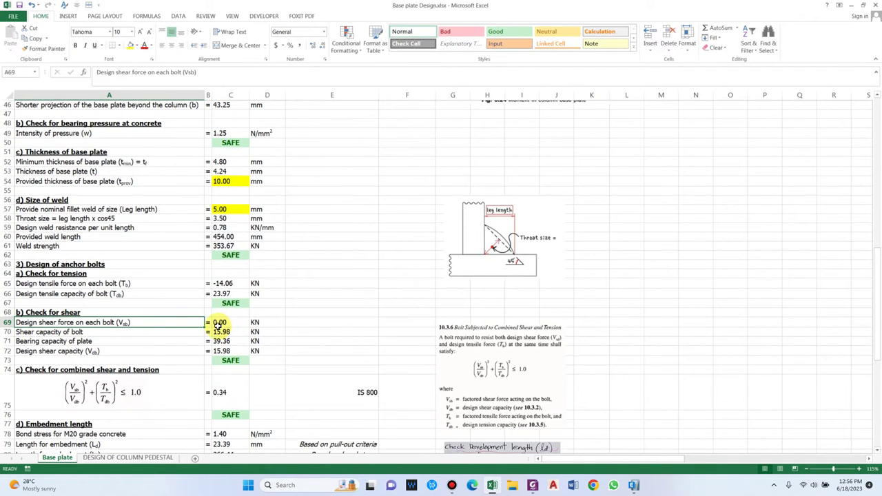
{"action": "left_click", "coordinate": [65, 331]}
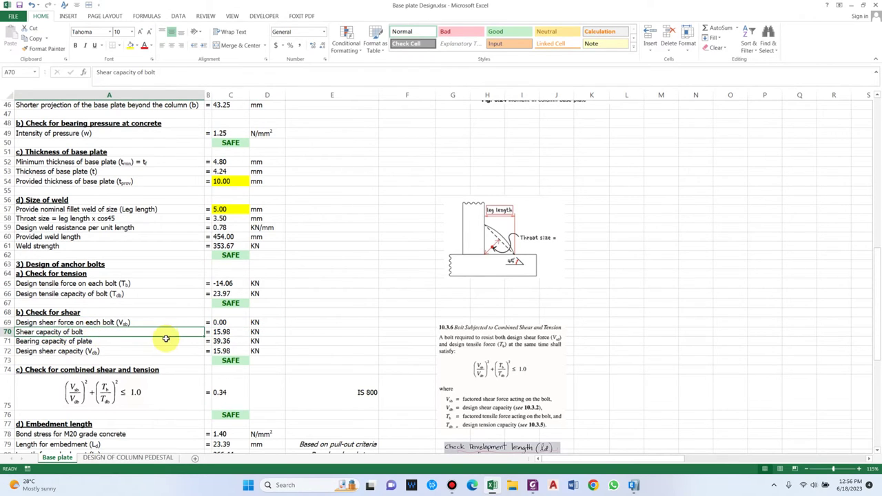
{"action": "left_click", "coordinate": [79, 341]}
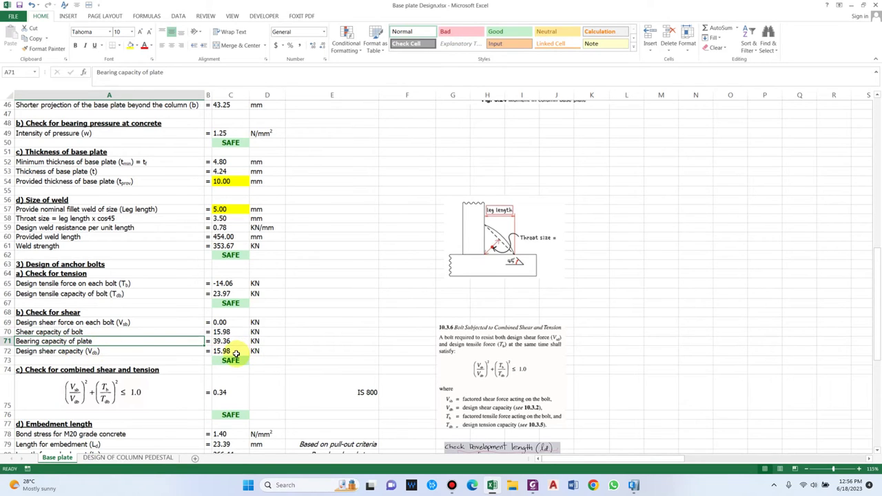
{"action": "left_click", "coordinate": [79, 350]}
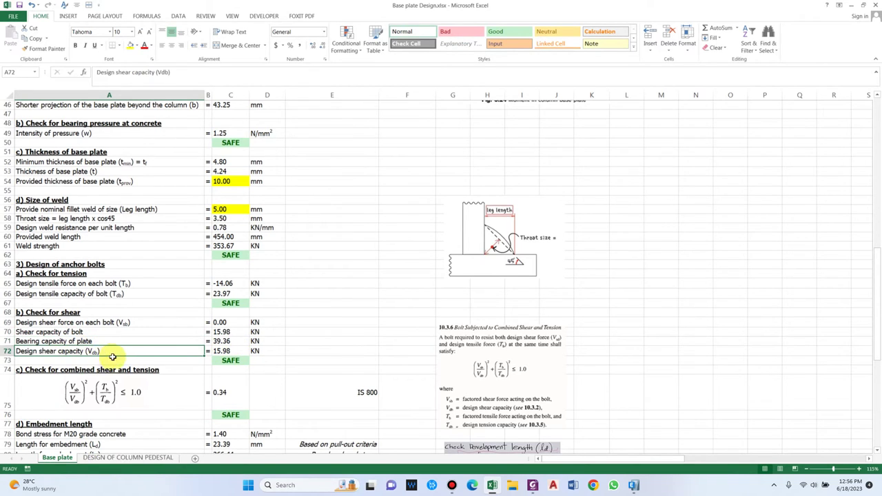
{"action": "left_click", "coordinate": [222, 359]}
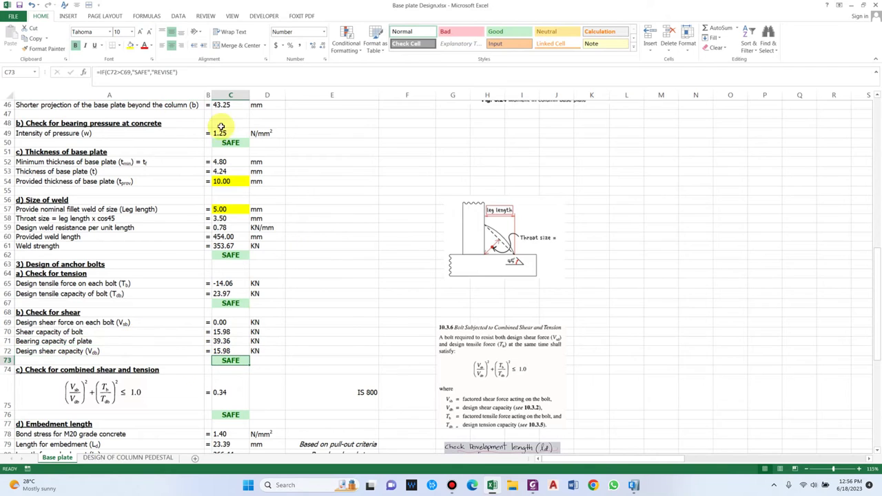
{"action": "left_click", "coordinate": [181, 72]}
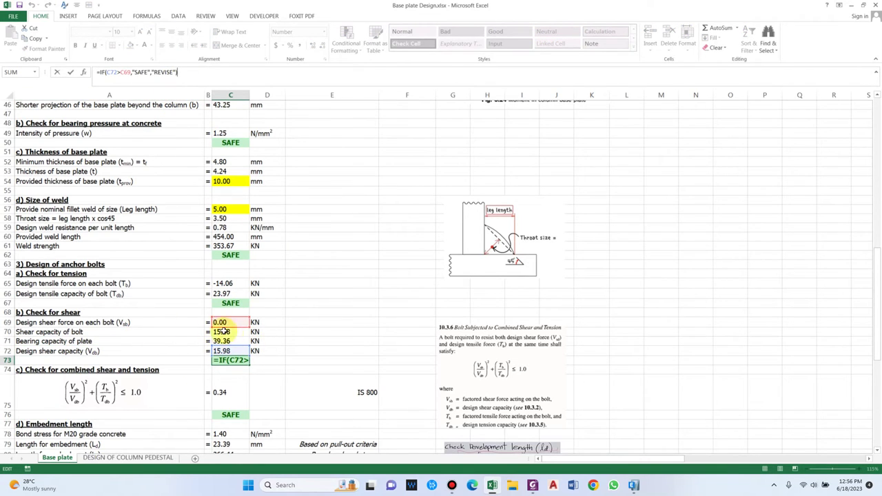
{"action": "key", "text": "Escape"}
Step: Compare the combined shear and tension check with the IS 800 clause 10.3.6 reference
{"action": "scroll", "coordinate": [270, 325], "scroll_direction": "down", "scroll_amount": 2}
{"action": "left_click", "coordinate": [98, 302]}
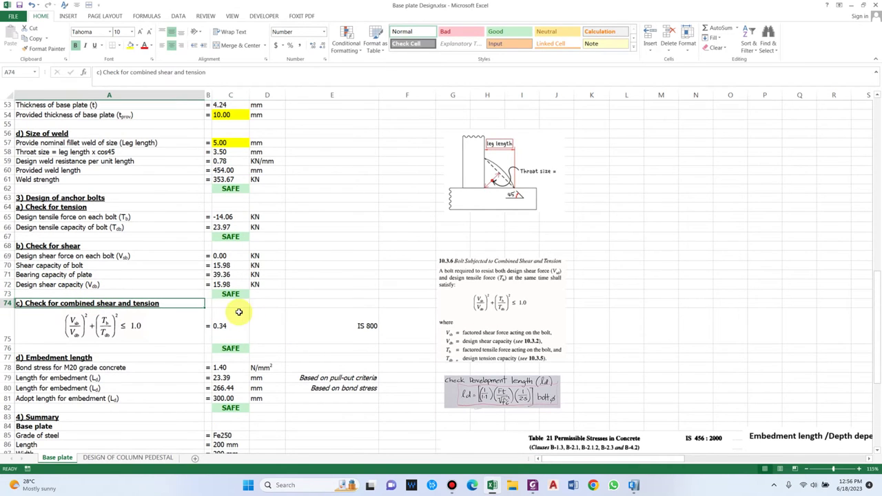
{"action": "scroll", "coordinate": [234, 309], "scroll_direction": "down", "scroll_amount": 1}
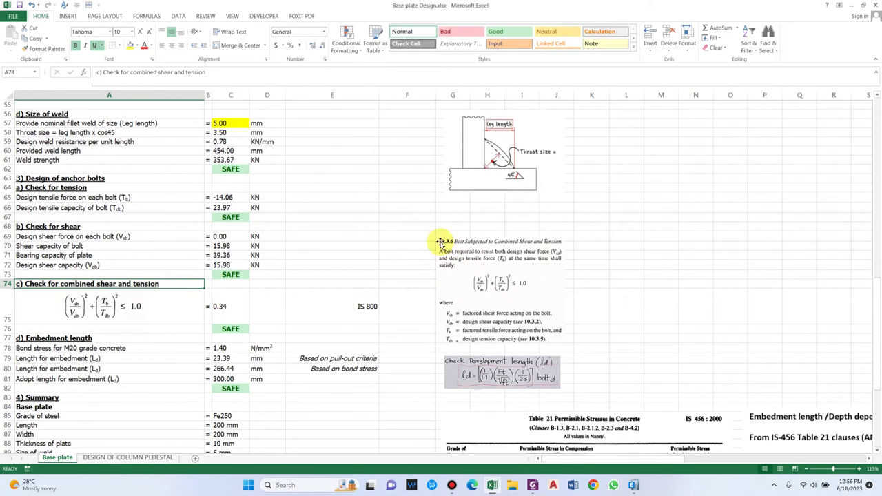
{"action": "left_click", "coordinate": [365, 306]}
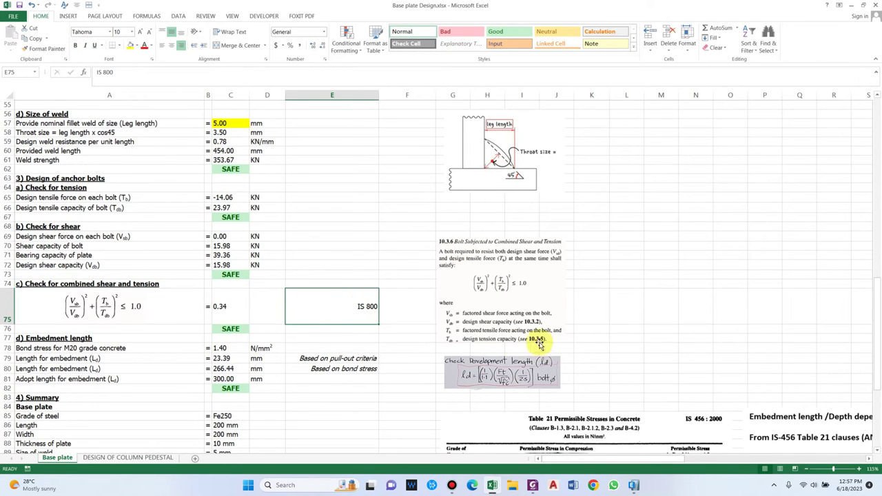
{"action": "scroll", "coordinate": [524, 276], "scroll_direction": "down", "scroll_amount": 1}
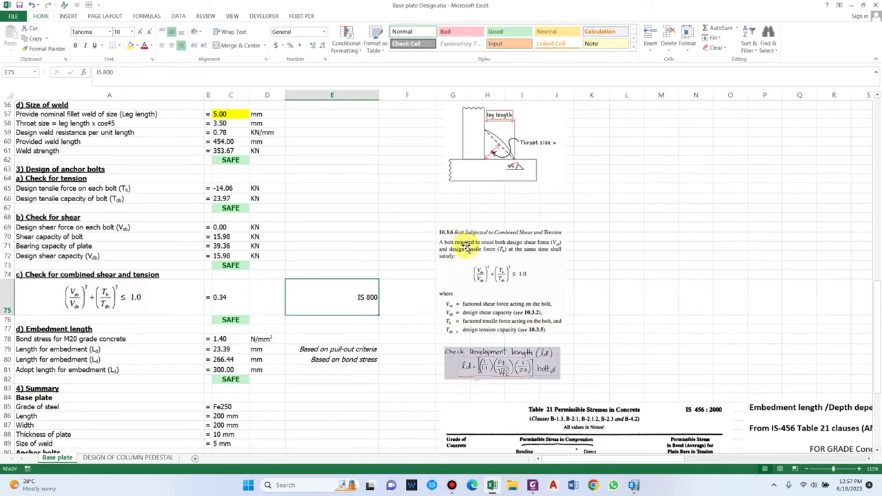
Step: Examine the embedment length section's rows for bond stress, calculated embedment lengths and adopted length
{"action": "scroll", "coordinate": [173, 310], "scroll_direction": "down", "scroll_amount": 2}
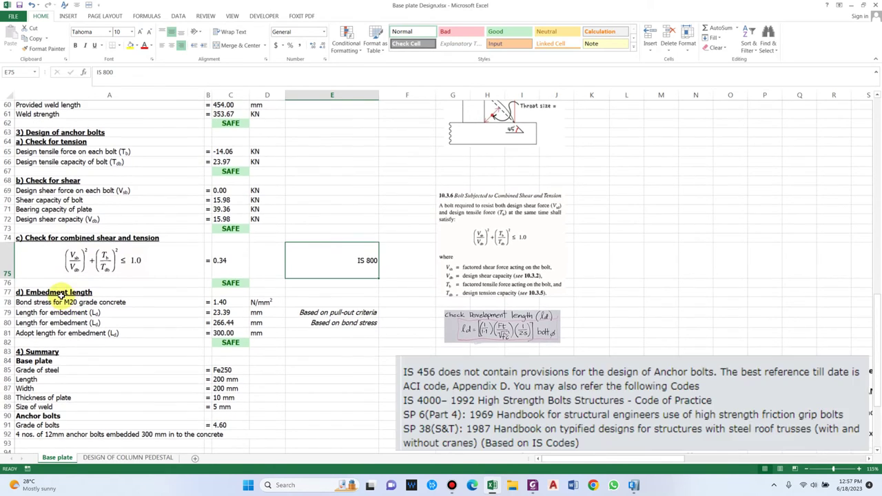
{"action": "left_click", "coordinate": [65, 304]}
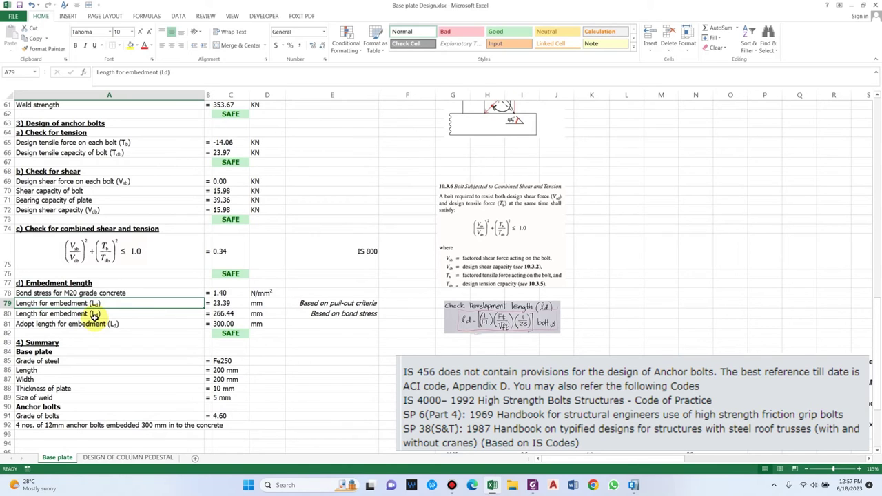
{"action": "left_click", "coordinate": [162, 324]}
{"action": "left_click", "coordinate": [73, 292]}
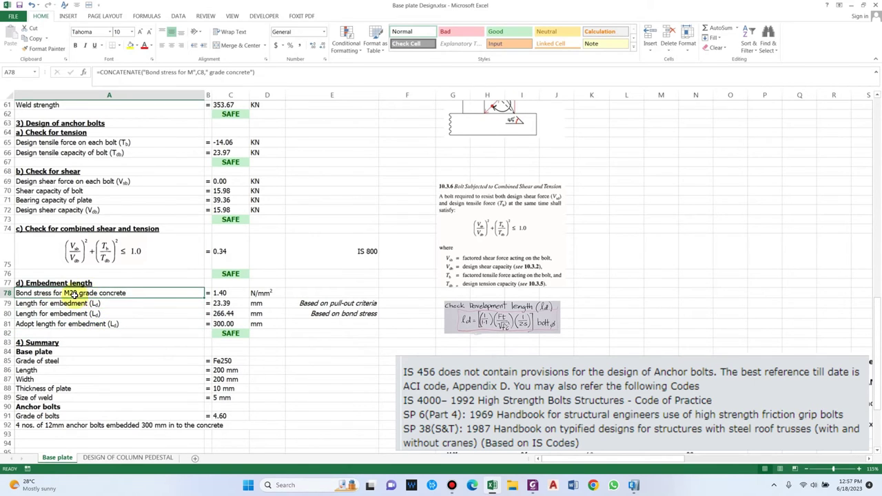
Step: Set the bond stress for M20 grade concrete to 0.8 N/mm² according to IS 456 Table 21
{"action": "scroll", "coordinate": [593, 366], "scroll_direction": "down", "scroll_amount": 3}
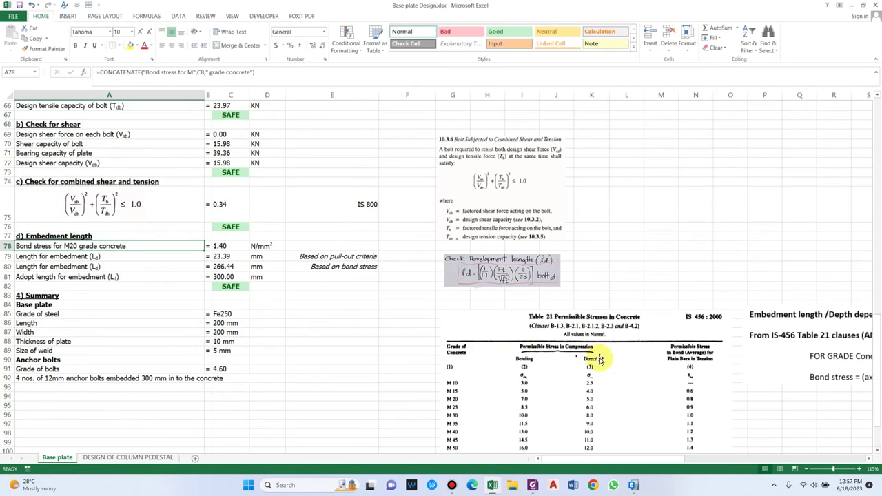
{"action": "scroll", "coordinate": [557, 284], "scroll_direction": "down", "scroll_amount": 1}
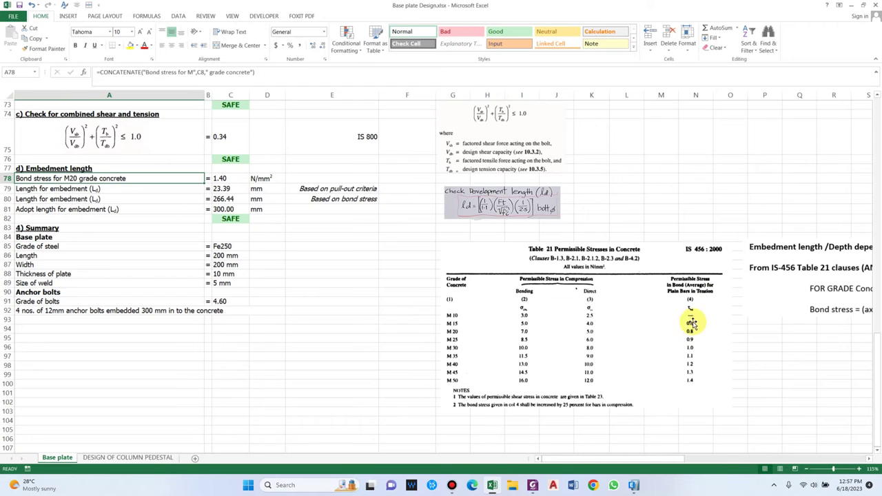
{"action": "left_click", "coordinate": [228, 178]}
{"action": "type", "text": "0.8"}
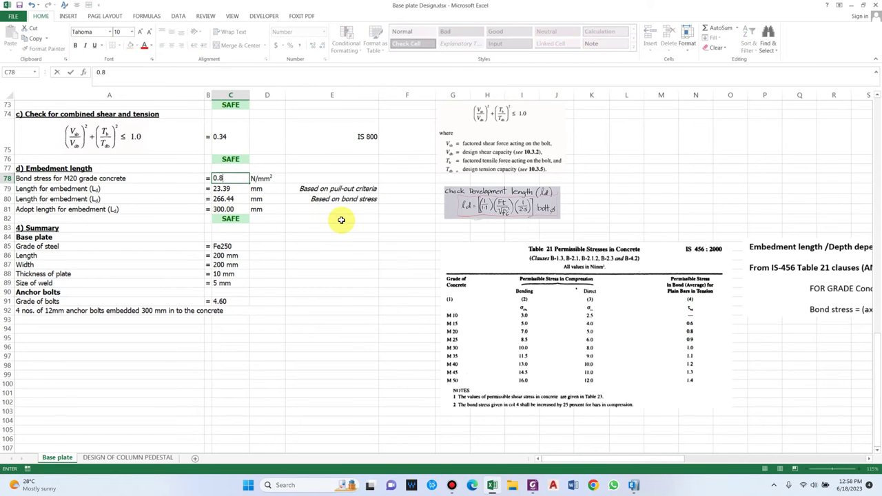
{"action": "key", "text": "Return"}
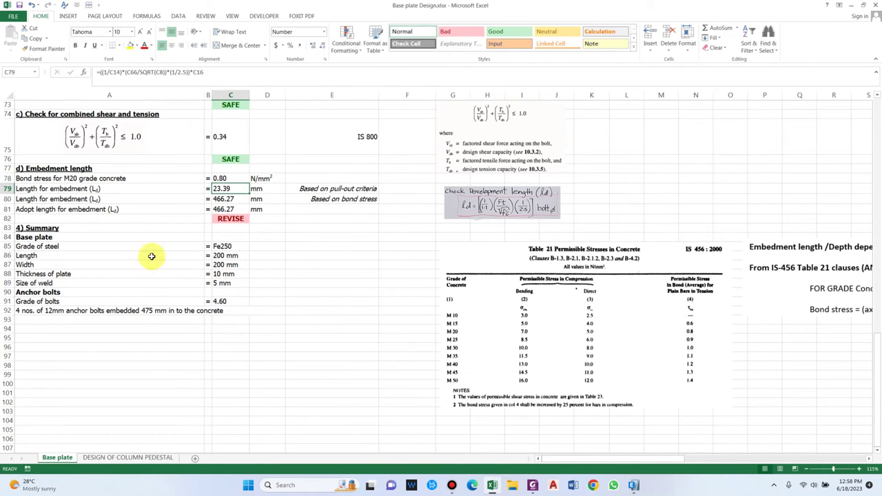
Step: Compare the pull-out-based embedment length formula with the handwritten development length equation
{"action": "left_click", "coordinate": [47, 190]}
{"action": "scroll", "coordinate": [282, 229], "scroll_direction": "up", "scroll_amount": 1}
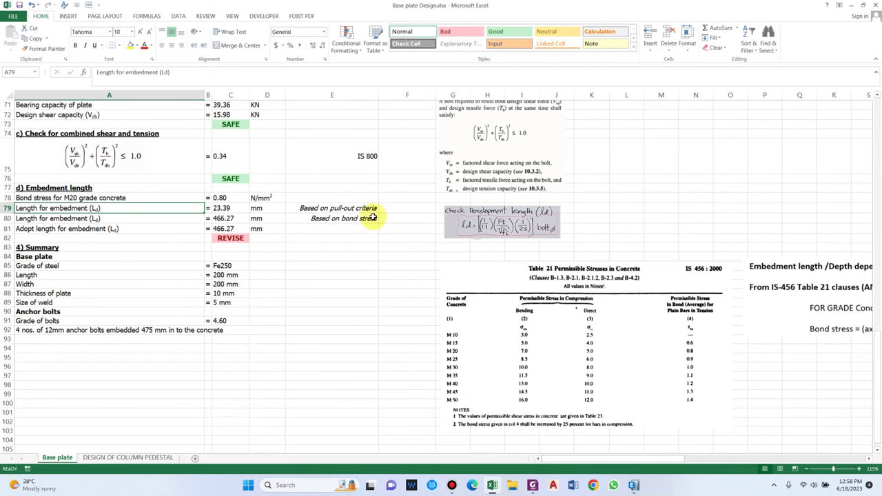
{"action": "left_click", "coordinate": [333, 208]}
{"action": "scroll", "coordinate": [395, 224], "scroll_direction": "up", "scroll_amount": 1}
{"action": "scroll", "coordinate": [394, 221], "scroll_direction": "up", "scroll_amount": 1}
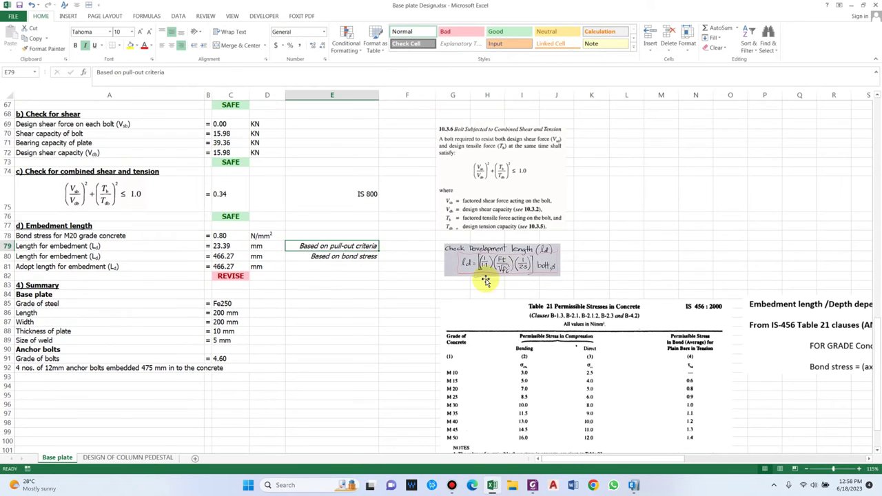
{"action": "left_click", "coordinate": [486, 263]}
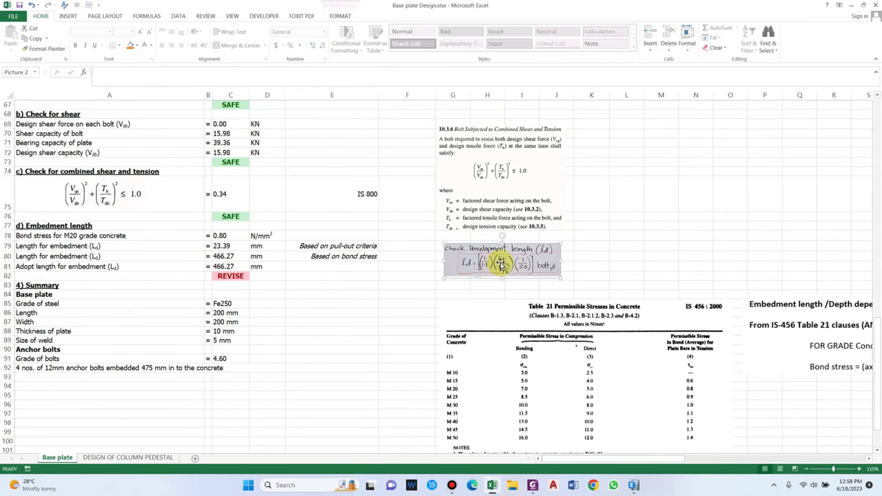
{"action": "left_click", "coordinate": [434, 287]}
{"action": "left_click", "coordinate": [465, 258]}
{"action": "scroll", "coordinate": [547, 255], "scroll_direction": "down", "scroll_amount": 1}
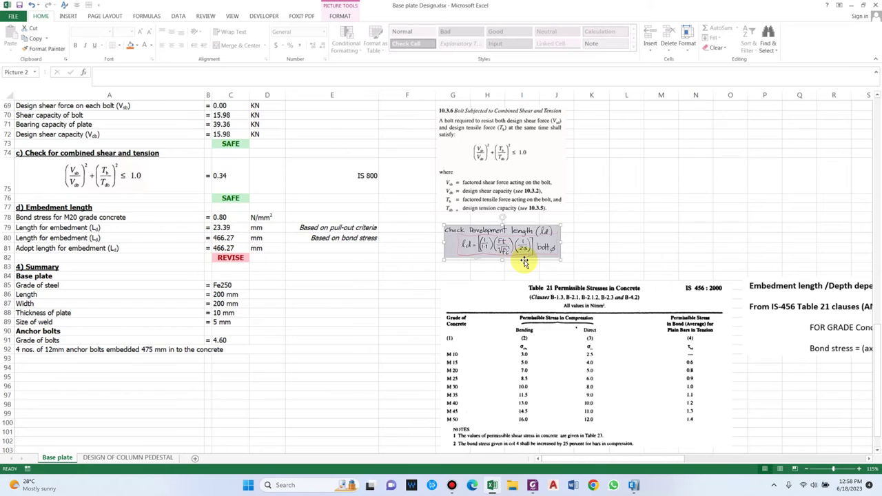
{"action": "left_click", "coordinate": [236, 227]}
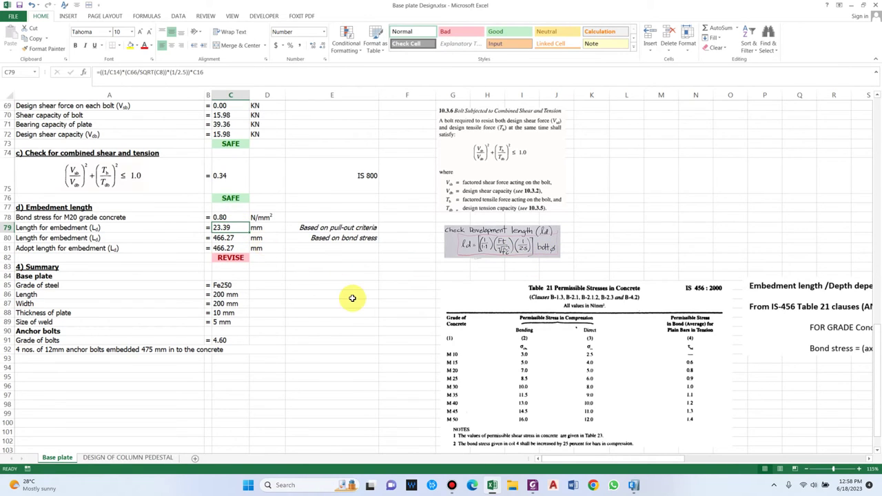
Step: Examine the bond-stress-based embedment length row and the IS 456 notes on bond stress beside Table 21
{"action": "left_click", "coordinate": [105, 238]}
{"action": "left_click", "coordinate": [335, 238]}
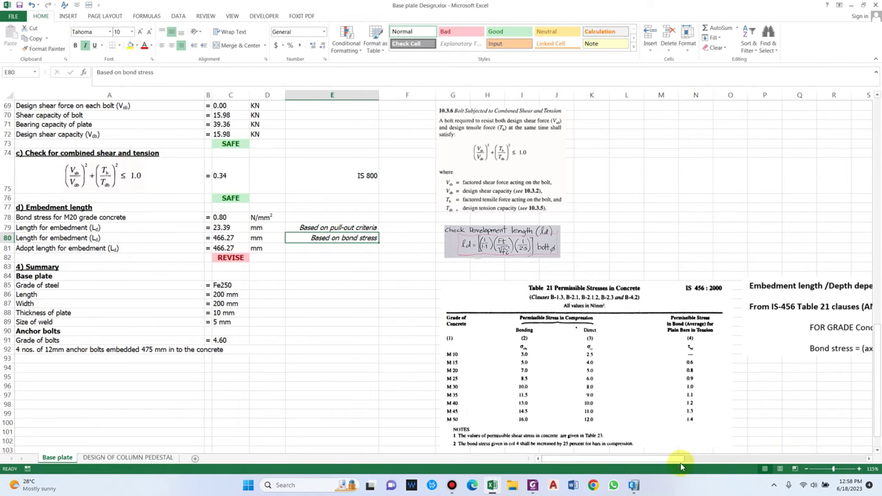
{"action": "left_click_drag", "start_coordinate": [660, 457], "coordinate": [669, 459]}
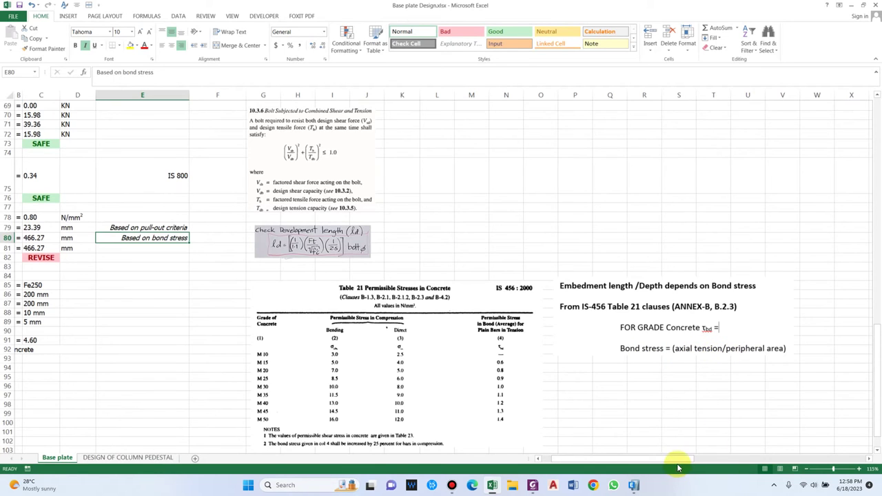
Step: Undo the last change to the adopted embedment length, restoring its rounded-up CEILING formula
{"action": "left_click_drag", "start_coordinate": [675, 459], "coordinate": [642, 460]}
{"action": "left_click", "coordinate": [340, 283]}
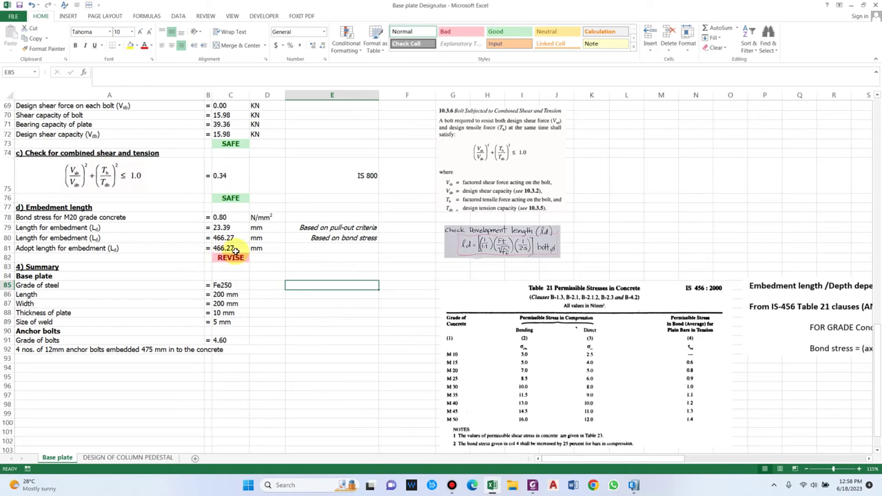
{"action": "left_click", "coordinate": [237, 249]}
{"action": "key", "text": "ctrl+z"}
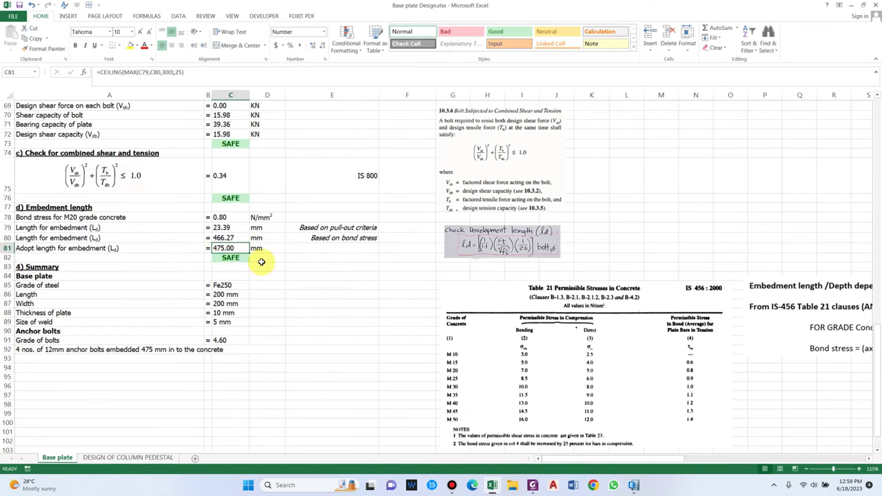
Step: Examine the formulas behind the embedment length's safety check and adopted length
{"action": "left_click", "coordinate": [338, 304]}
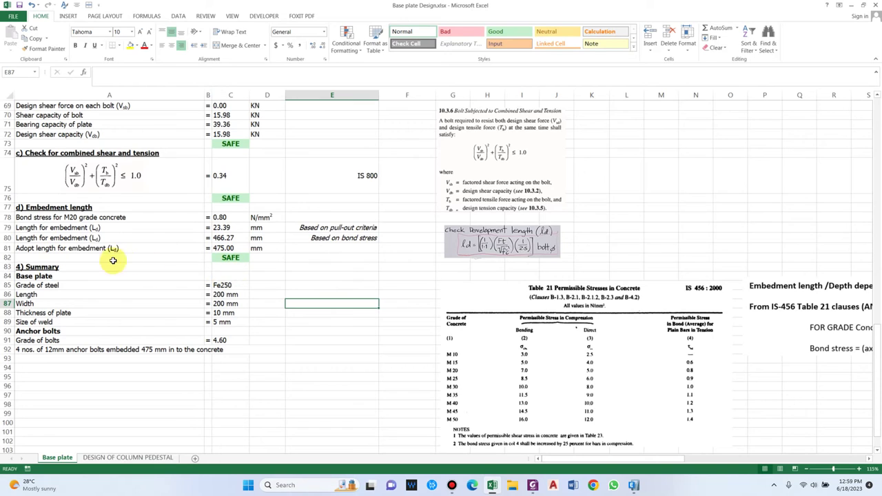
{"action": "left_click", "coordinate": [230, 257]}
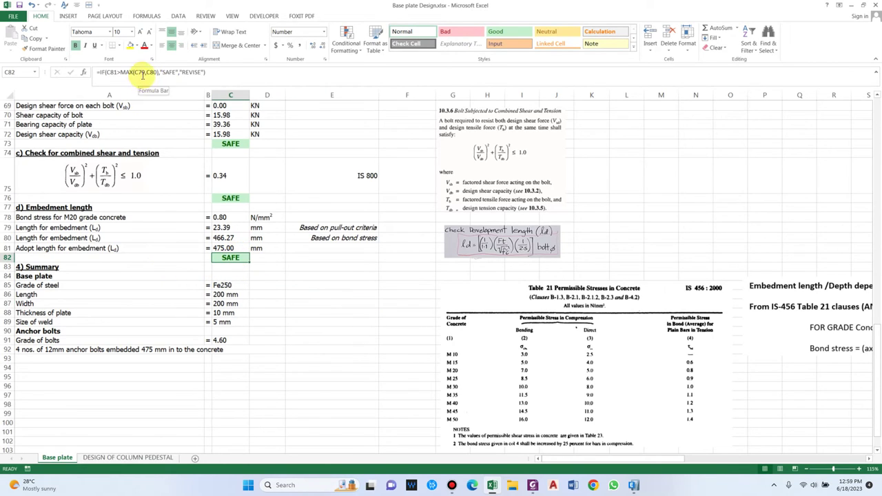
{"action": "left_click", "coordinate": [235, 249]}
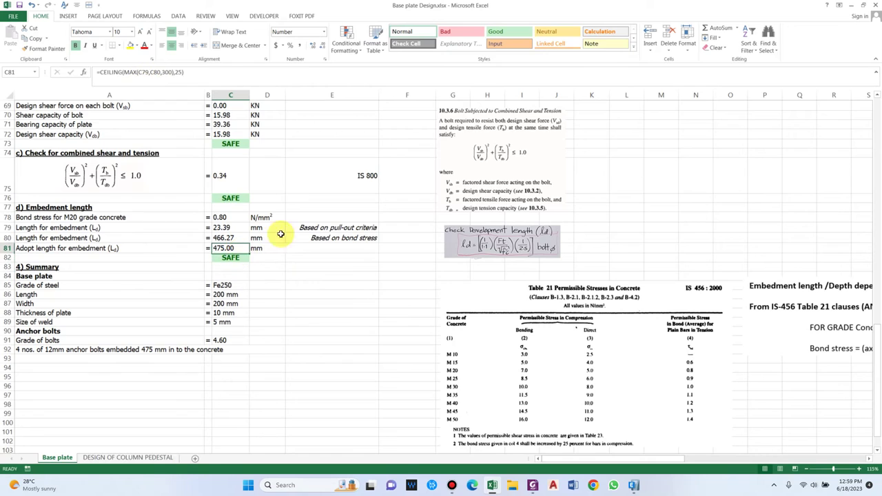
{"action": "left_click", "coordinate": [338, 285]}
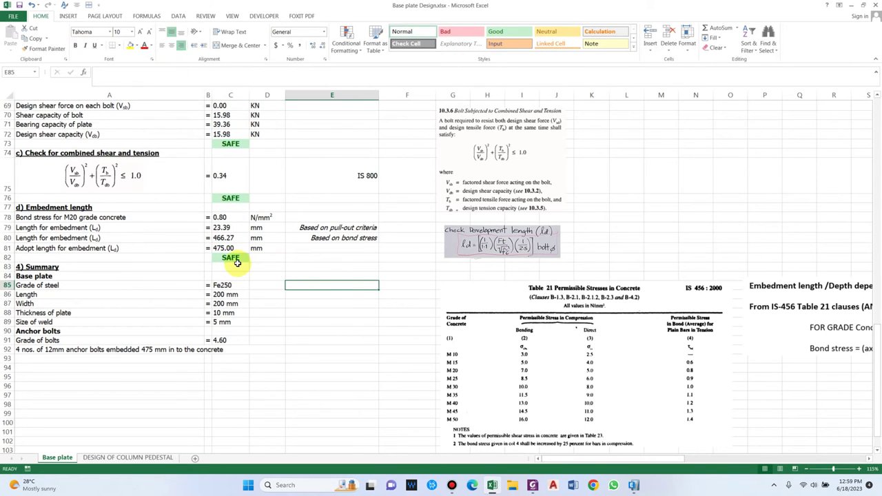
Step: Review the summary of base plate steel grade, dimensions, thickness, weld size and anchor bolts against the design sections above
{"action": "scroll", "coordinate": [237, 263], "scroll_direction": "down", "scroll_amount": 1}
{"action": "left_click", "coordinate": [159, 266]}
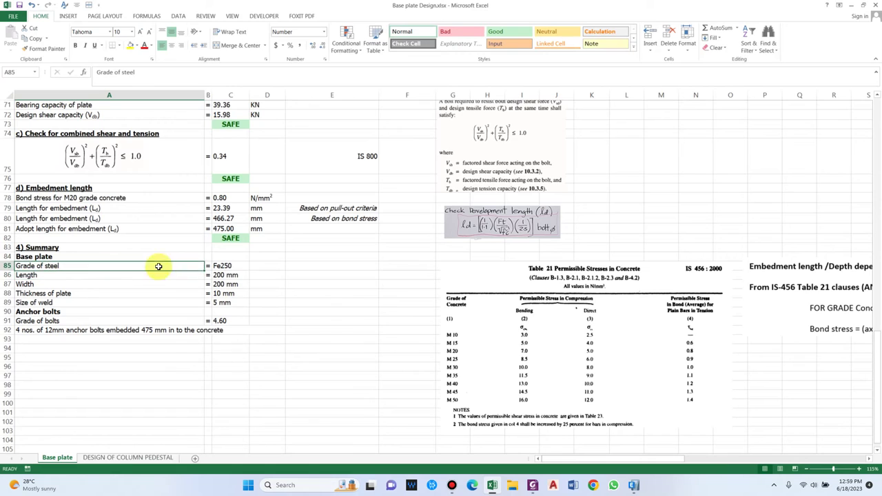
{"action": "left_click", "coordinate": [231, 266]}
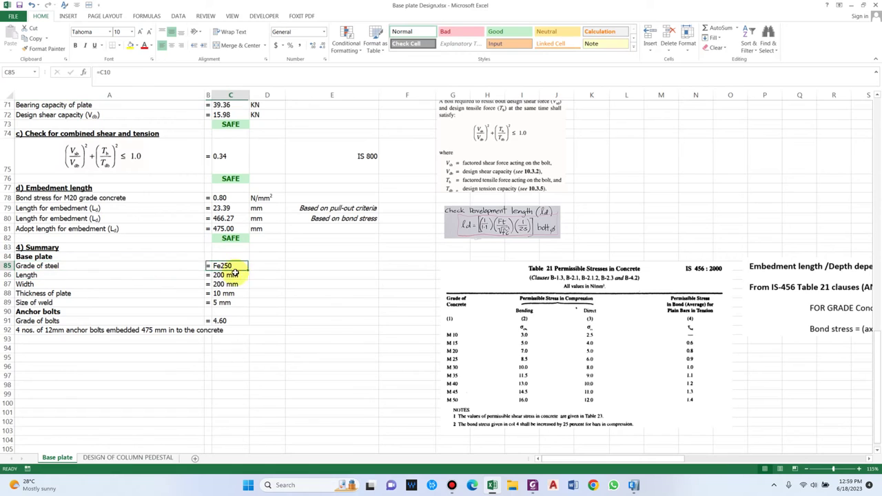
{"action": "left_click", "coordinate": [48, 275]}
{"action": "left_click", "coordinate": [44, 293]}
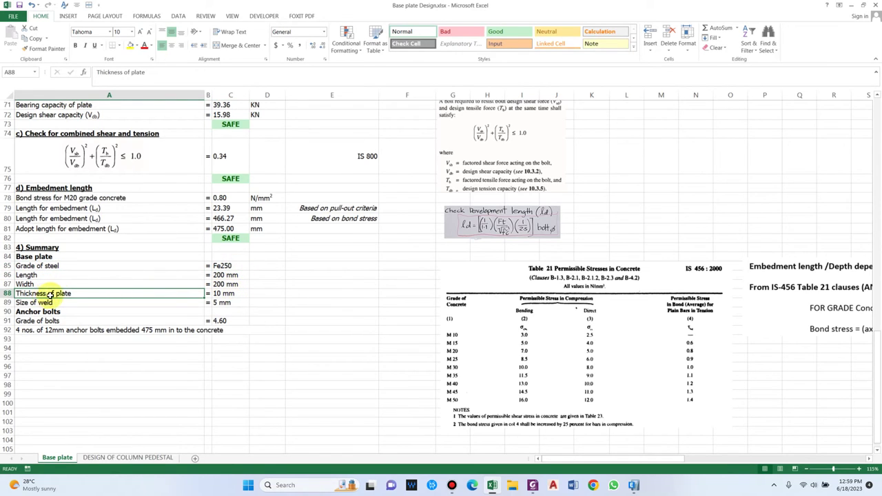
{"action": "left_click", "coordinate": [233, 294]}
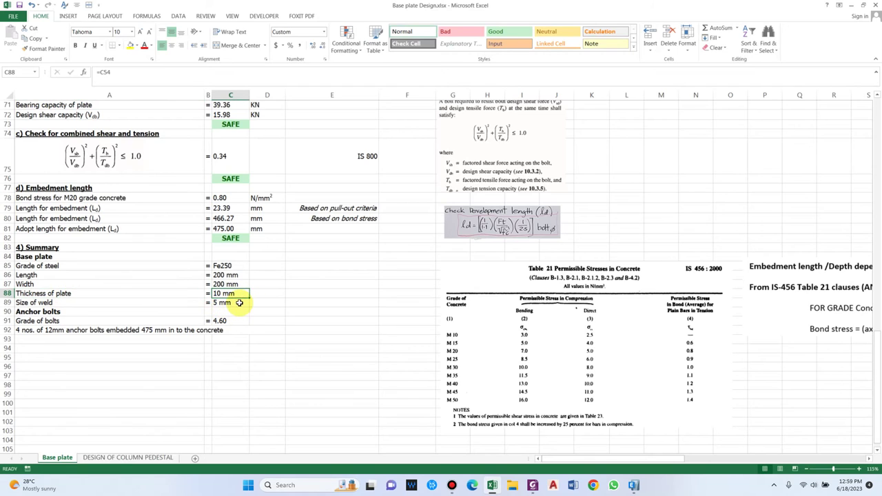
{"action": "left_click", "coordinate": [61, 294]}
{"action": "left_click", "coordinate": [69, 303]}
{"action": "left_click", "coordinate": [227, 303]}
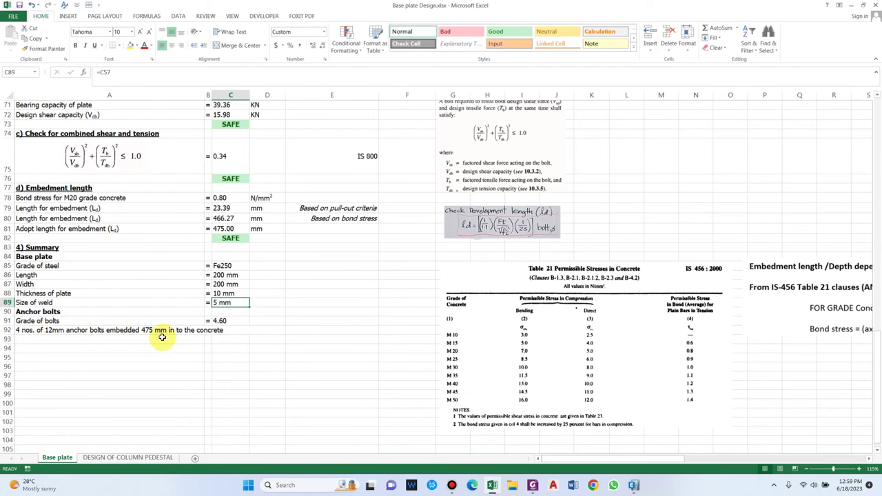
{"action": "scroll", "coordinate": [256, 341], "scroll_direction": "up", "scroll_amount": 12}
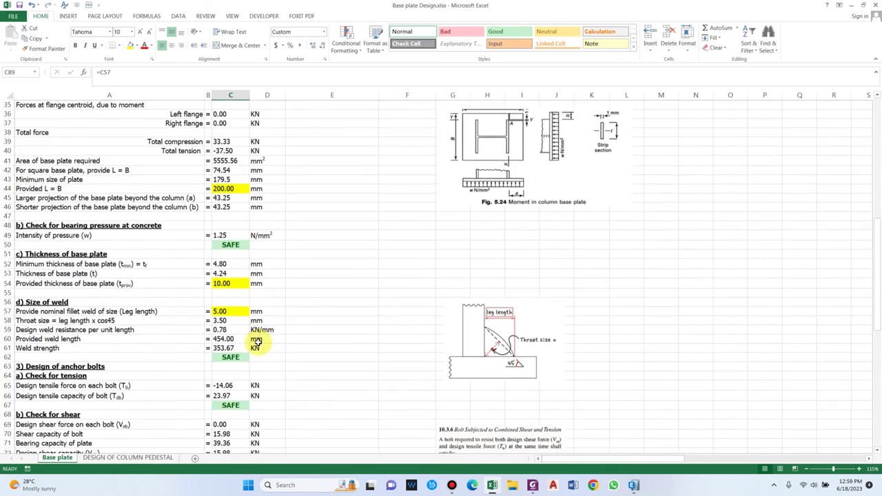
{"action": "scroll", "coordinate": [257, 341], "scroll_direction": "down", "scroll_amount": 11}
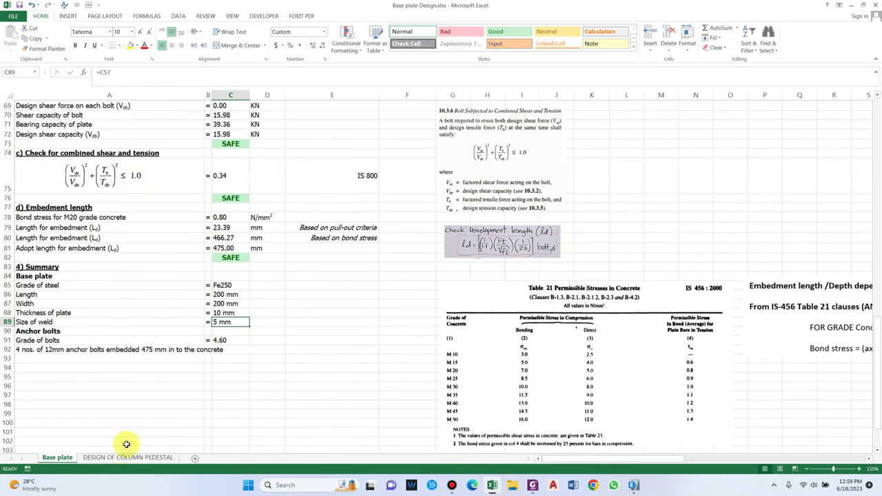
Step: On the DESIGN OF COLUMN PEDESTAL sheet, set the service axial load on the column to 33 kN
{"action": "left_click", "coordinate": [118, 457]}
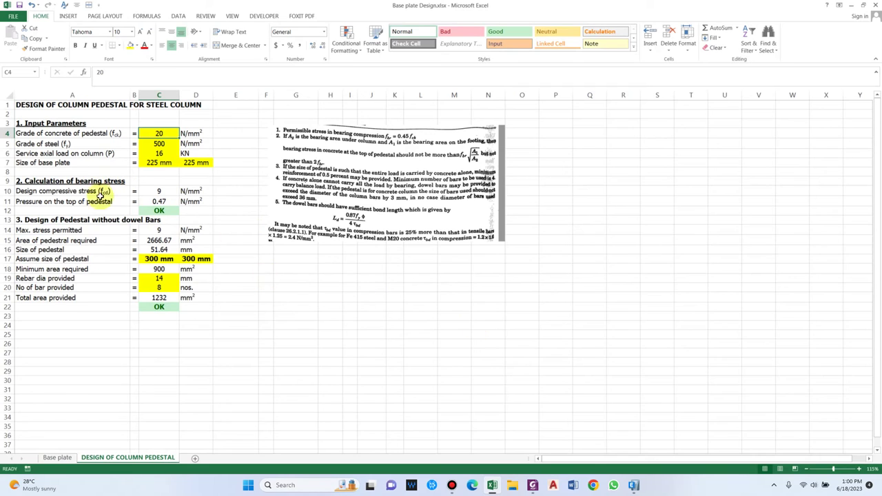
{"action": "left_click", "coordinate": [51, 145]}
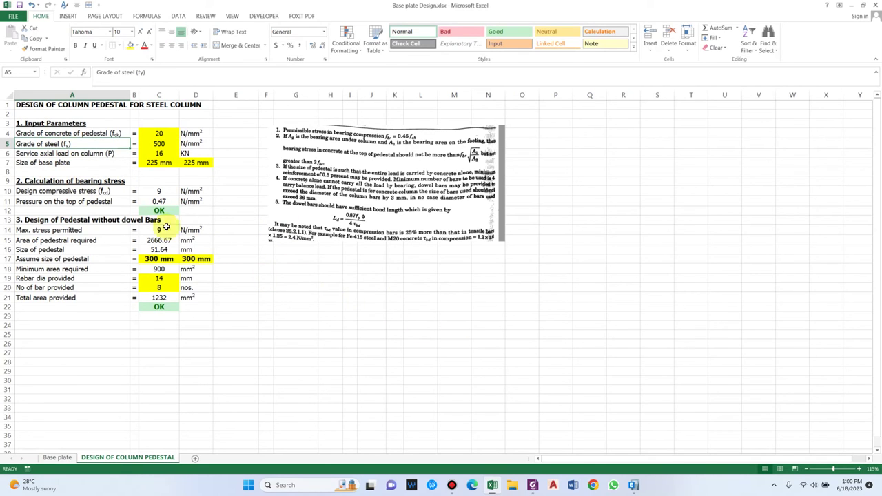
{"action": "left_click", "coordinate": [69, 153]}
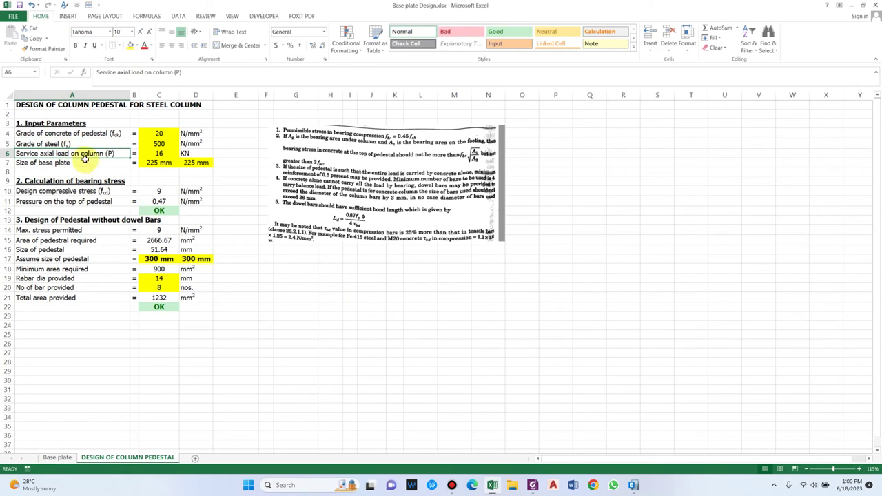
{"action": "left_click", "coordinate": [152, 155]}
{"action": "type", "text": "3"}
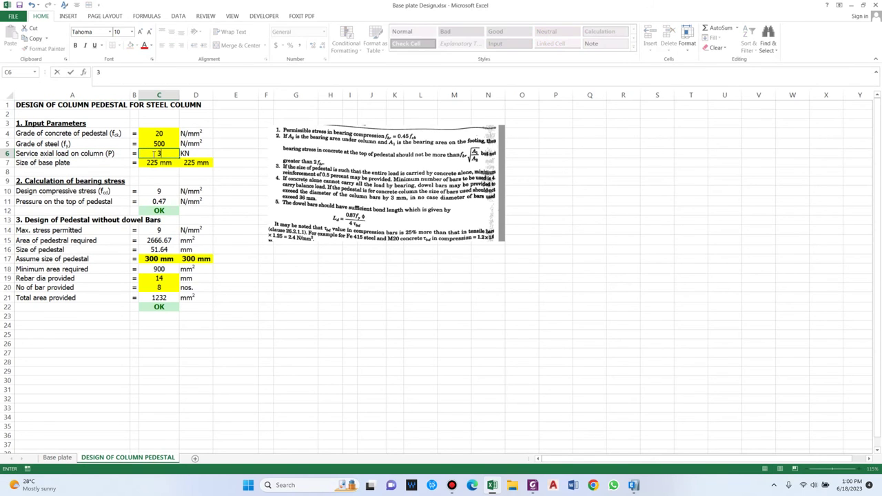
{"action": "type", "text": "3"}
{"action": "key", "text": "Return"}
Step: Set the base plate size in the pedestal's input parameters to 200 mm
{"action": "left_click", "coordinate": [53, 163]}
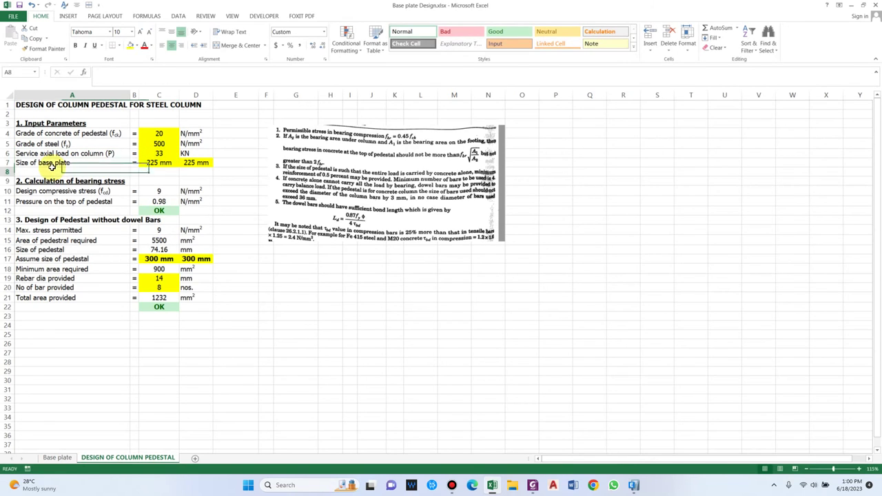
{"action": "left_click", "coordinate": [160, 162]}
{"action": "type", "text": "200"}
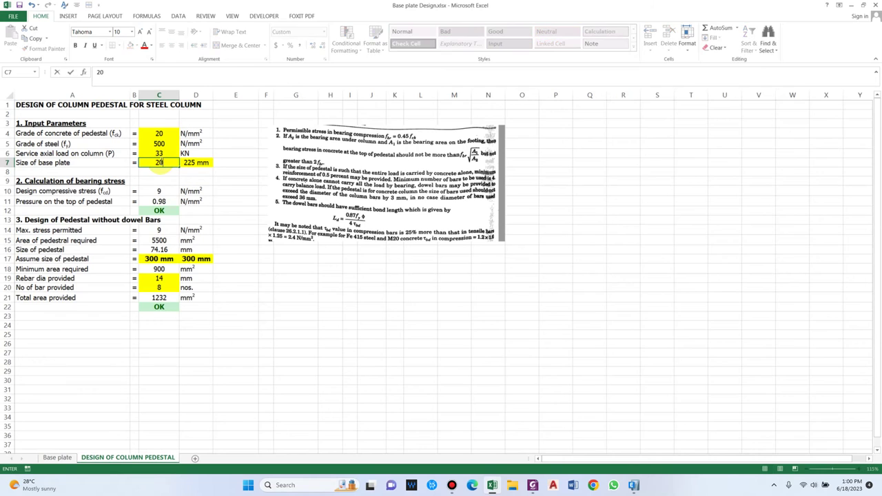
{"action": "key", "text": "Return"}
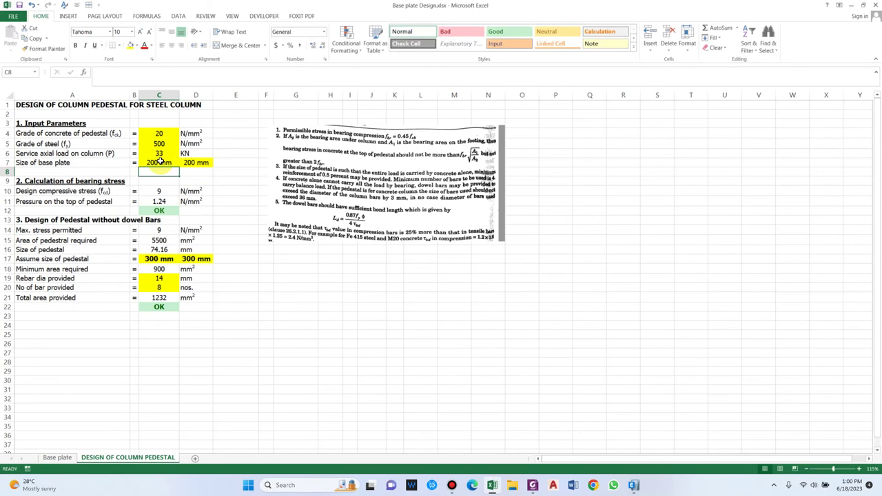
Step: Examine the bearing stress section's design compressive stress formula and the pressure on the pedestal top
{"action": "left_click", "coordinate": [55, 191]}
{"action": "left_click", "coordinate": [159, 192]}
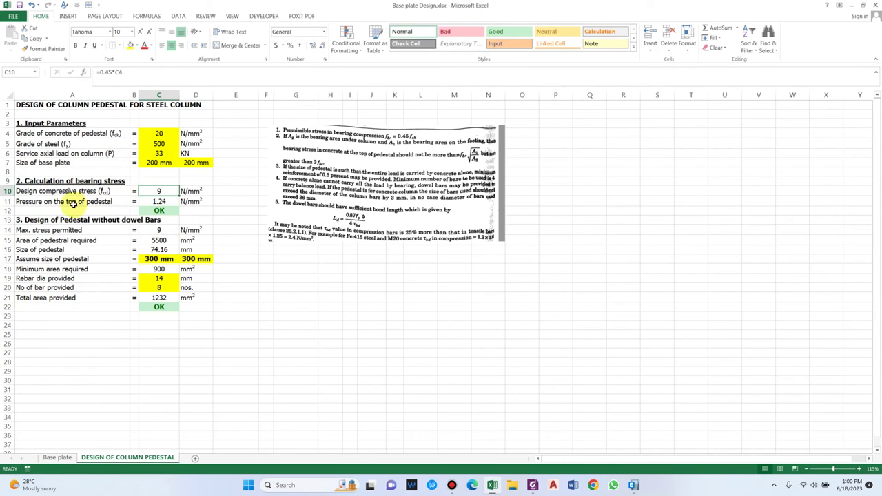
{"action": "left_click", "coordinate": [72, 203]}
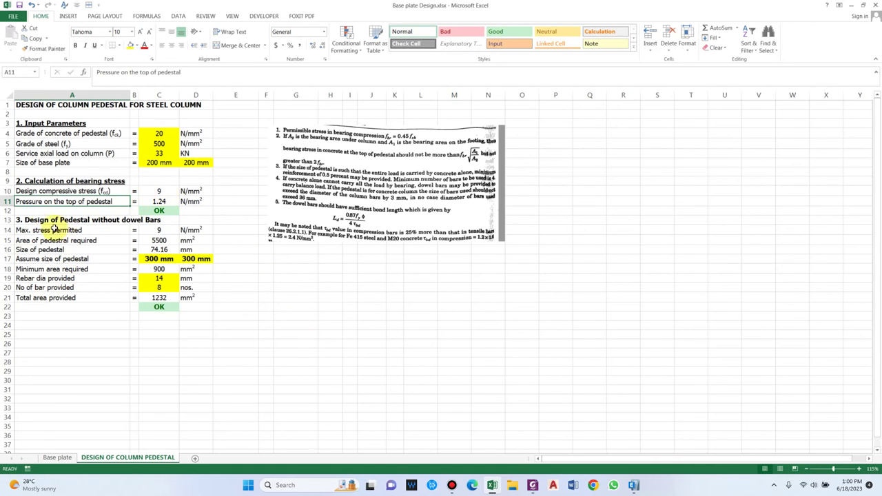
Step: Examine the pedestal design's permitted stress, required area and calculated size, and compare the assumed size with the base plate
{"action": "left_click", "coordinate": [35, 219]}
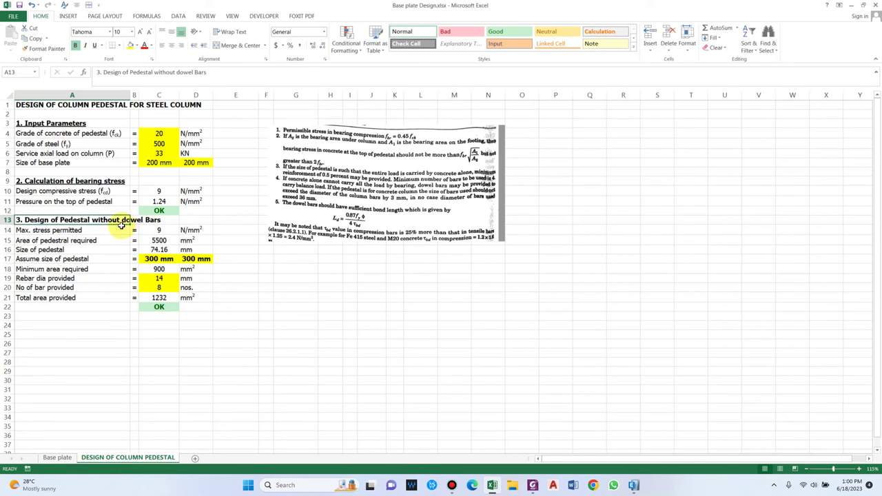
{"action": "left_click", "coordinate": [72, 228]}
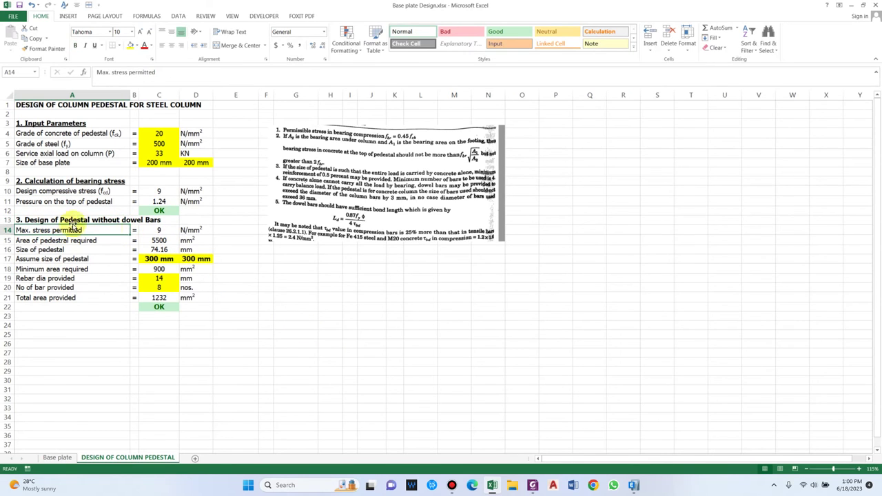
{"action": "left_click", "coordinate": [156, 232]}
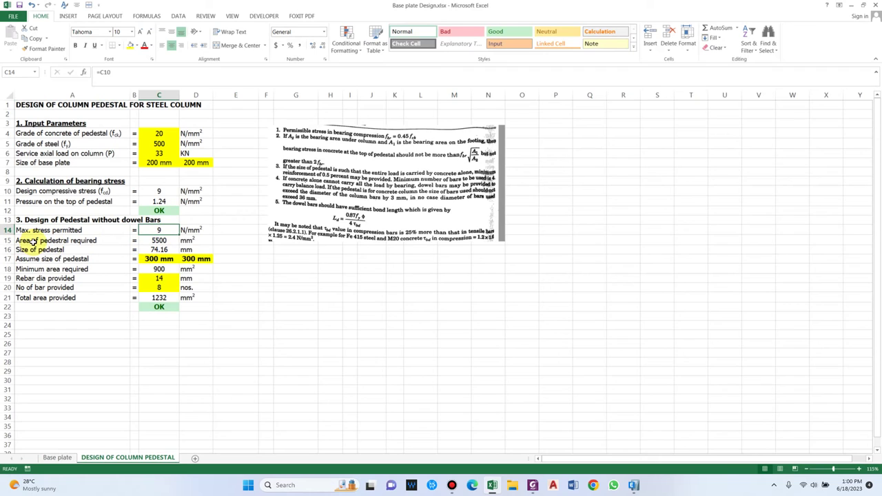
{"action": "left_click", "coordinate": [32, 240]}
{"action": "left_click", "coordinate": [166, 240]}
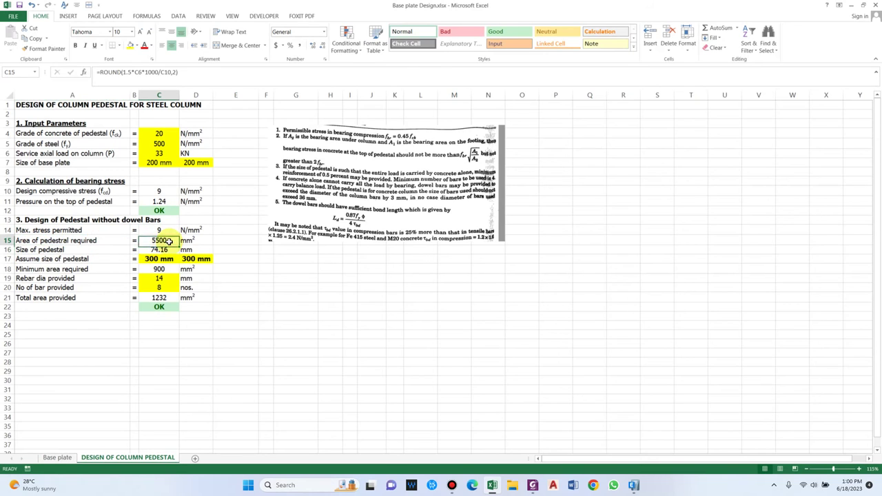
{"action": "left_click", "coordinate": [158, 249]}
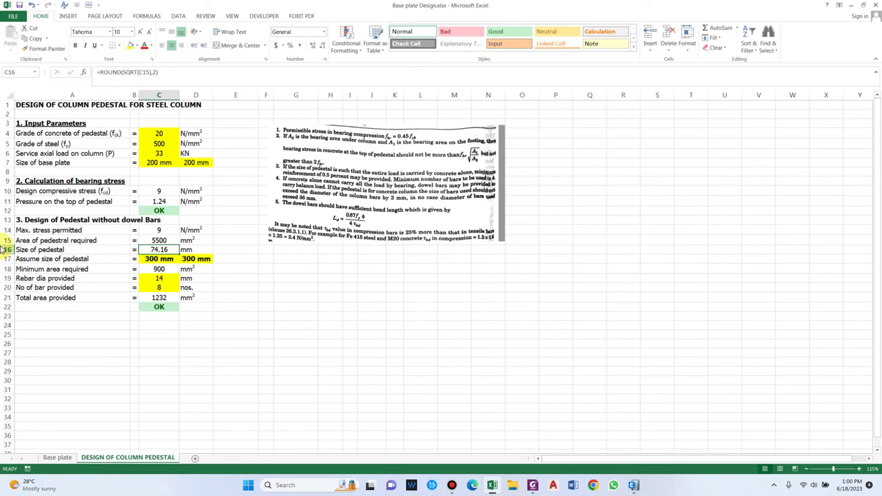
{"action": "left_click", "coordinate": [55, 259]}
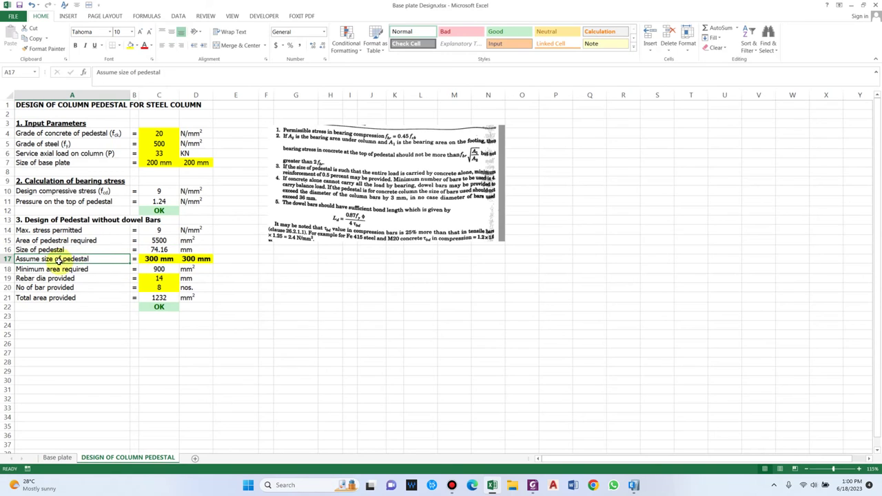
{"action": "left_click", "coordinate": [158, 143]}
{"action": "left_click", "coordinate": [160, 163]}
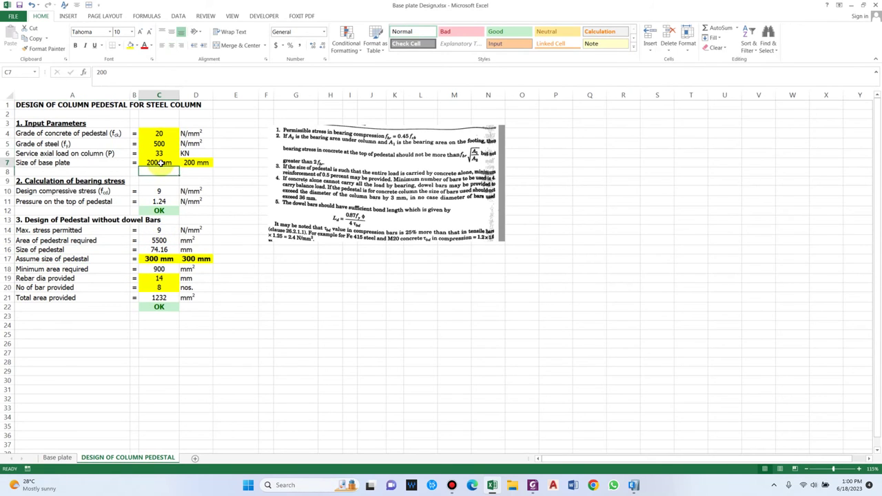
{"action": "left_click", "coordinate": [158, 259]}
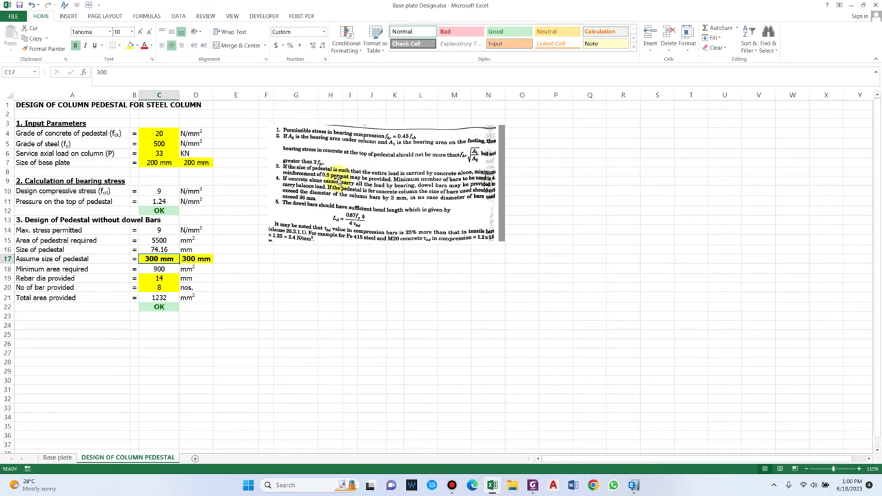
Step: Examine the formula for the pedestal's minimum required reinforcement area
{"action": "left_click", "coordinate": [162, 270]}
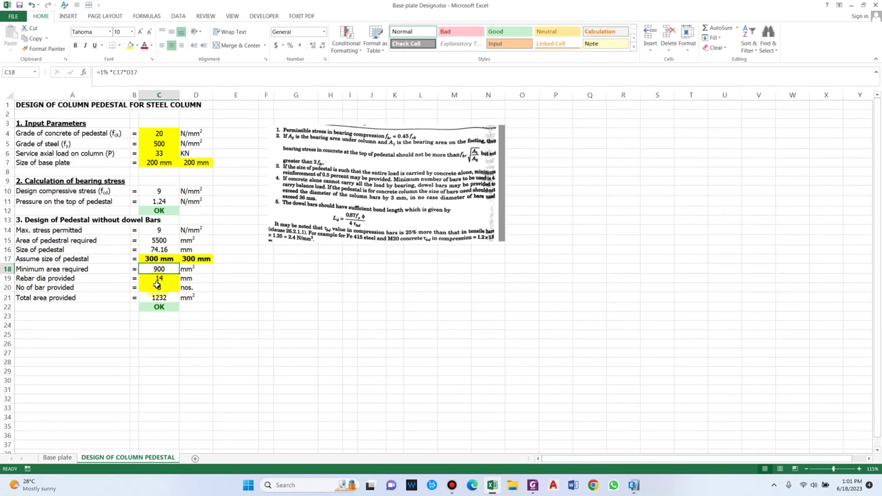
{"action": "left_click", "coordinate": [98, 71]}
{"action": "left_click", "coordinate": [310, 307]}
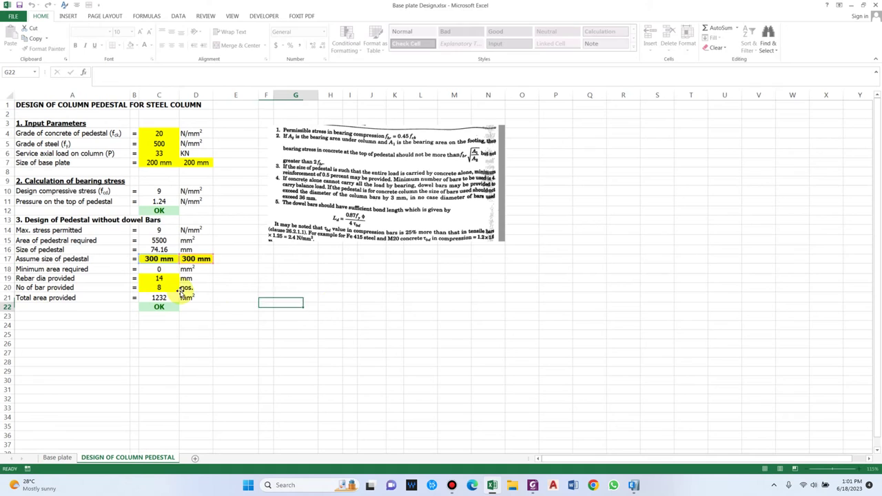
{"action": "left_click", "coordinate": [165, 269]}
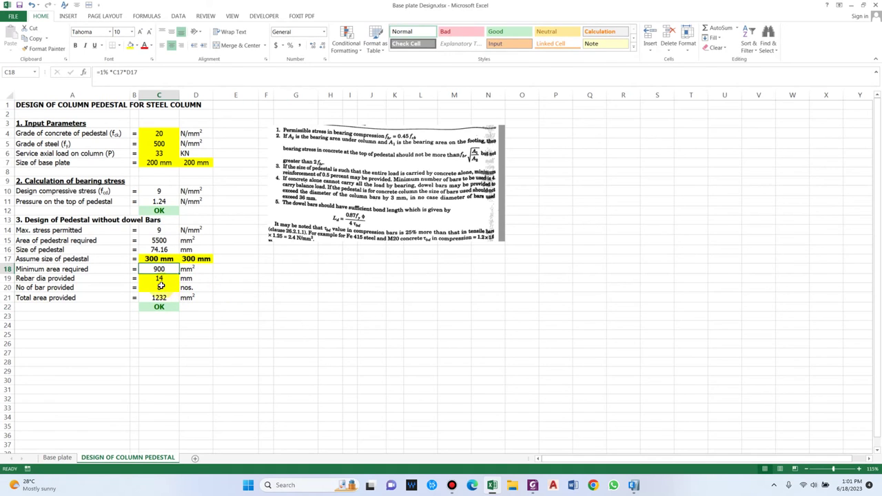
Step: Set the pedestal's provided rebar diameter to 12 mm
{"action": "left_click", "coordinate": [171, 279]}
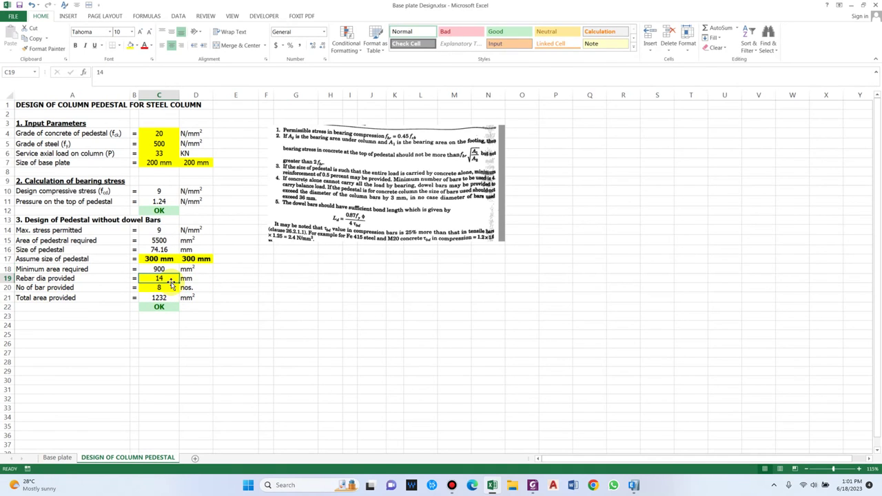
{"action": "type", "text": "12"}
{"action": "key", "text": "Return"}
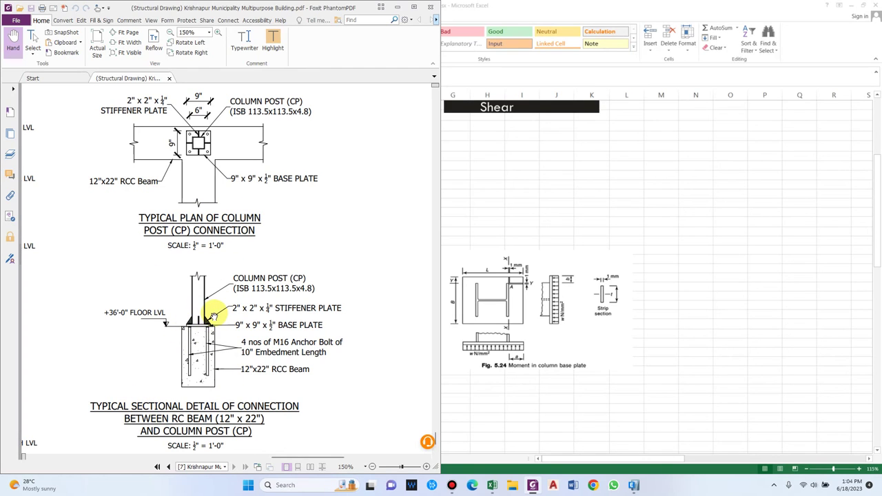
Step: Switch from the structural drawing PDF back to the Base plate sheet in Excel
{"action": "left_click", "coordinate": [632, 205]}
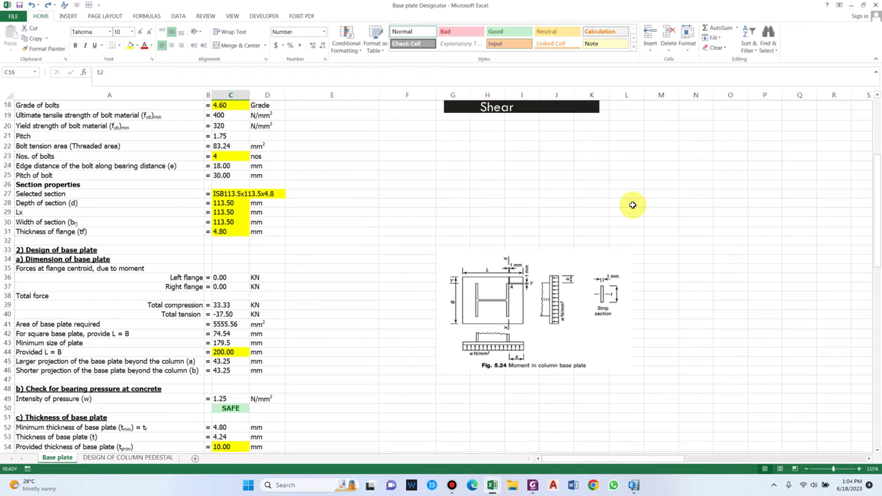